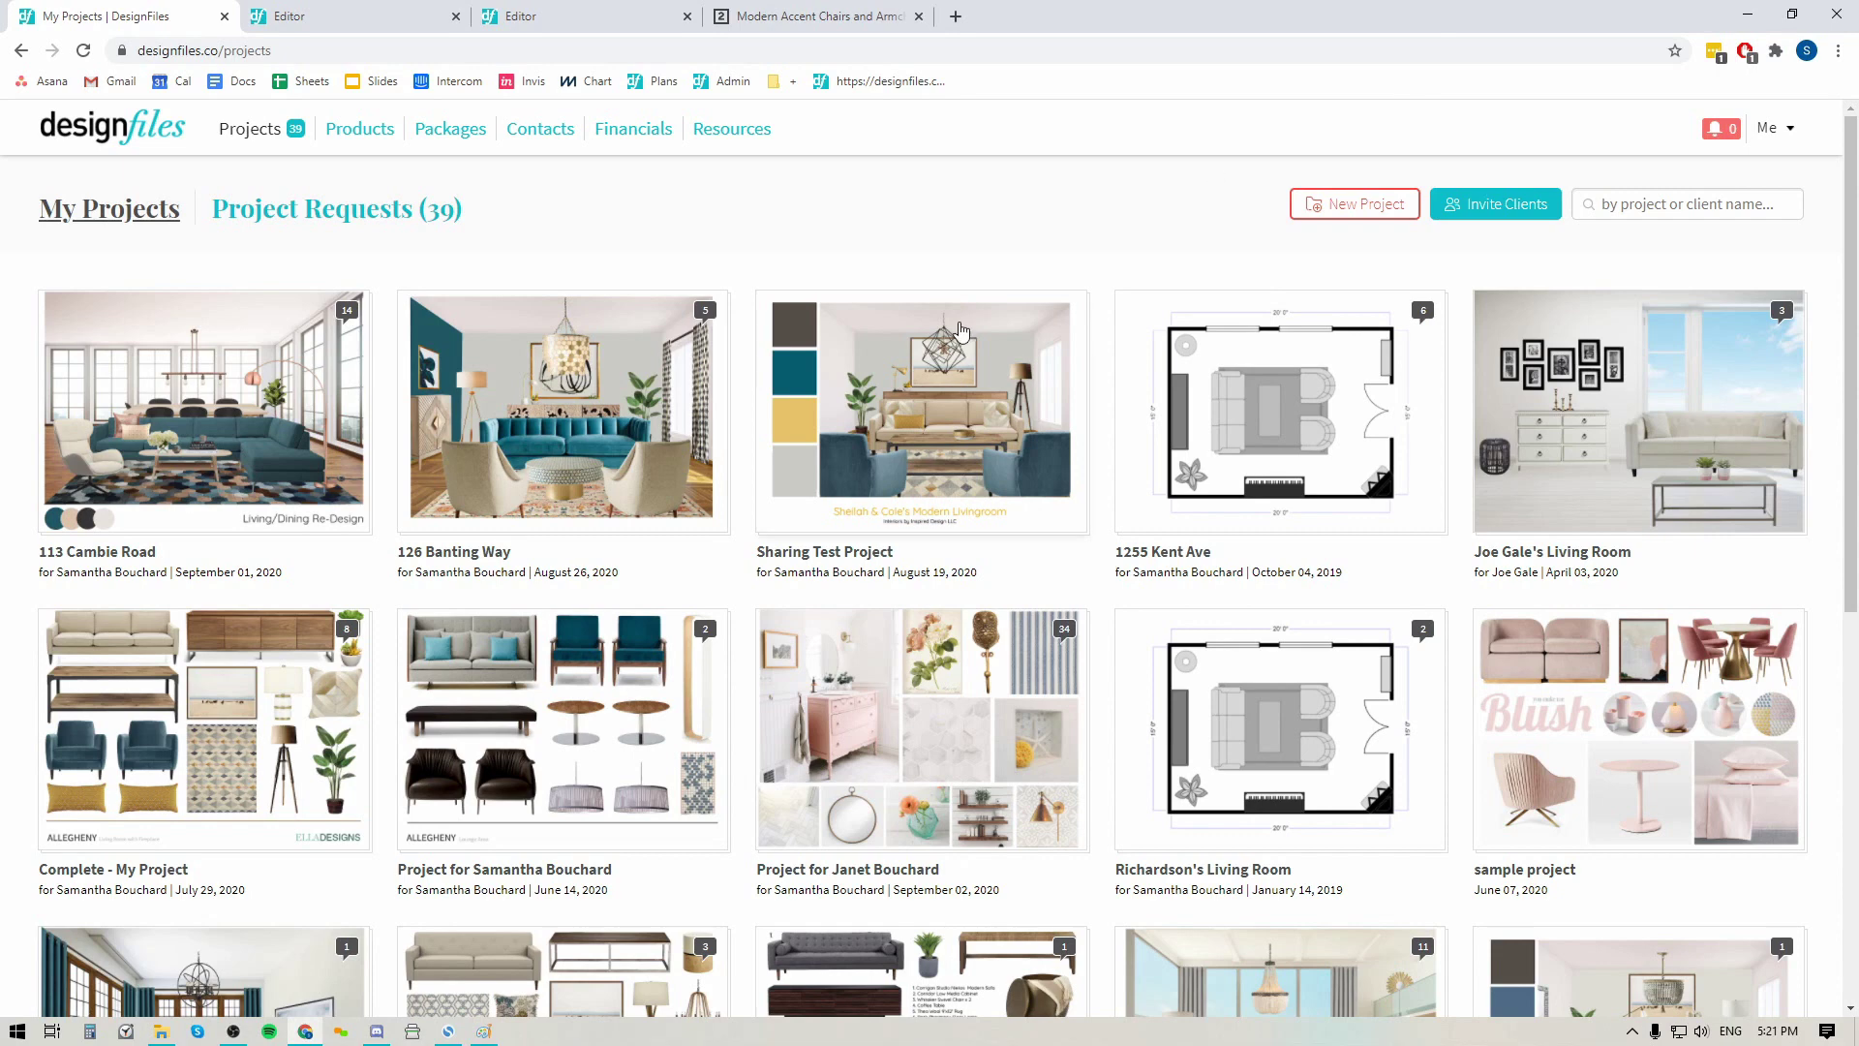
Bookmark the Add to DesignFiles clipper from the Get Browser Clipper page, then return to CB2's accent chairs.
{"action": "left_click", "coordinate": [1792, 137]}
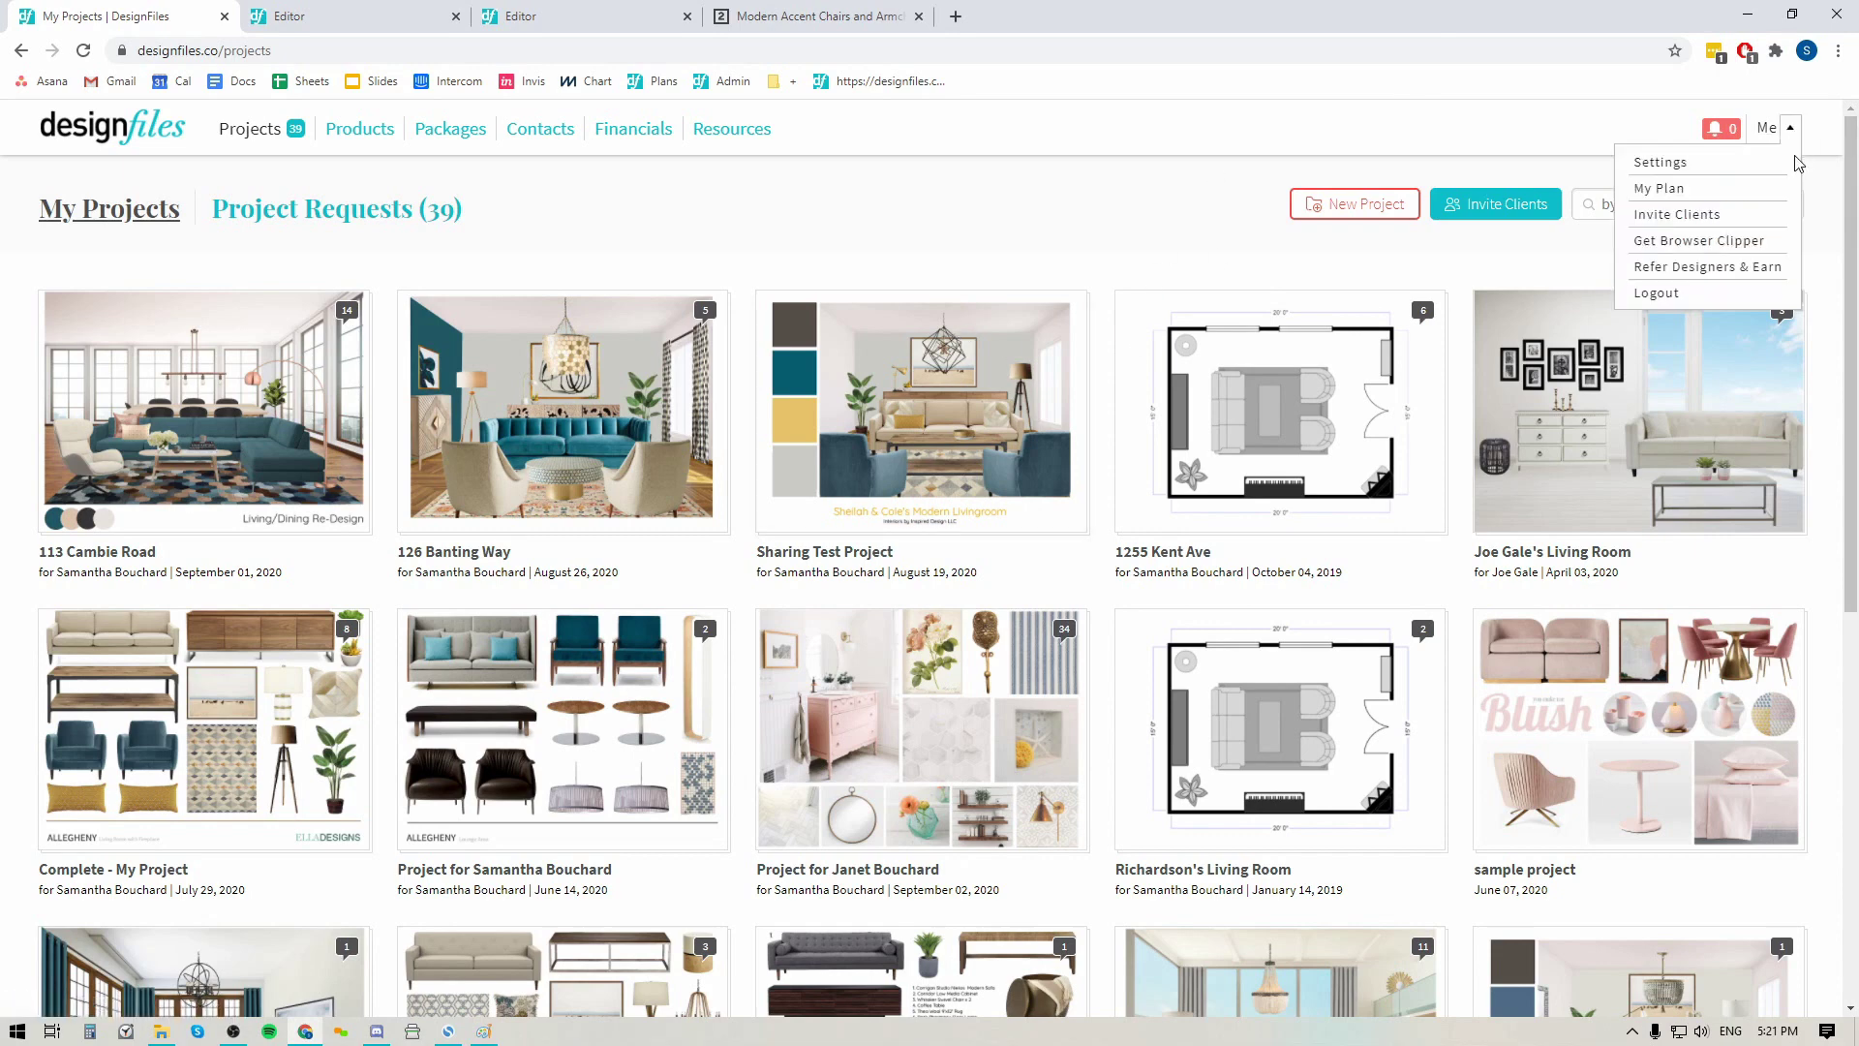
{"action": "left_click", "coordinate": [1664, 244]}
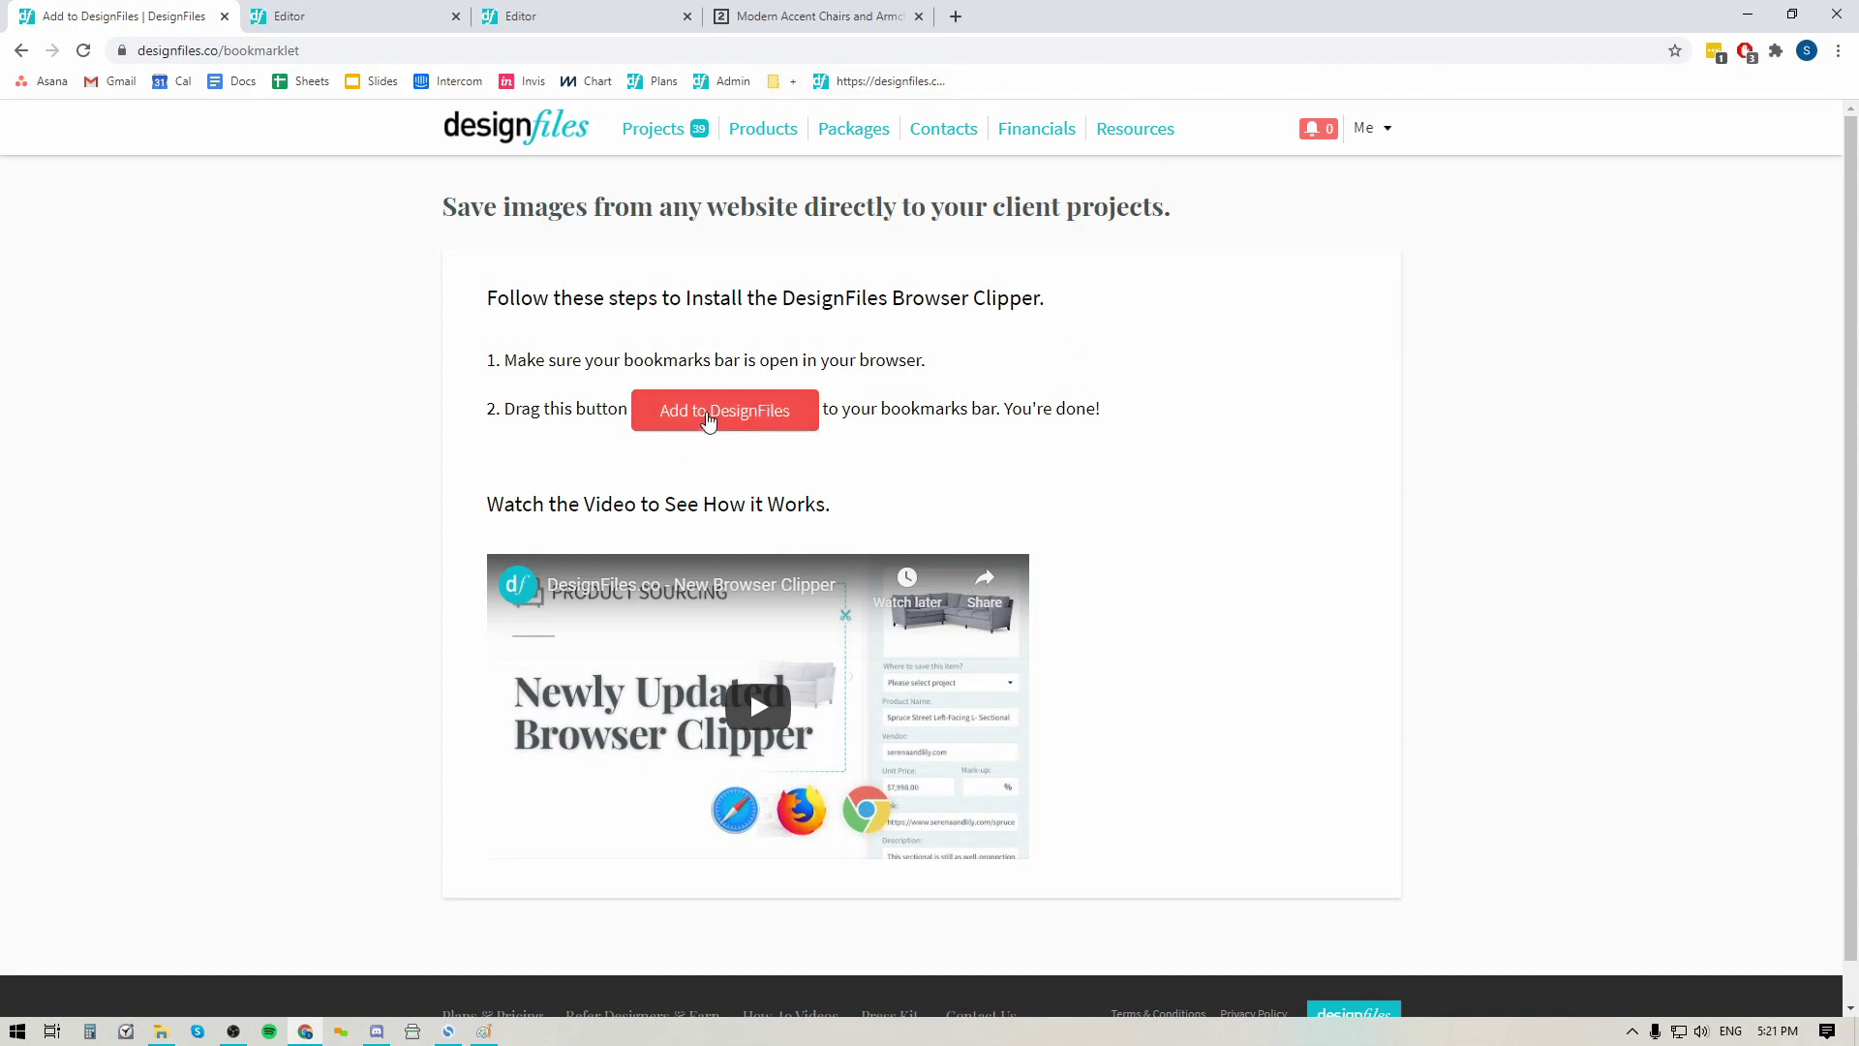
{"action": "mouse_move", "coordinate": [711, 418]}
{"action": "left_mouse_down"}
{"action": "mouse_move", "coordinate": [1058, 150]}
{"action": "mouse_move", "coordinate": [1097, 115]}
{"action": "mouse_move", "coordinate": [1102, 76]}
{"action": "mouse_move", "coordinate": [1099, 114]}
{"action": "mouse_move", "coordinate": [1100, 91]}
{"action": "left_mouse_up"}
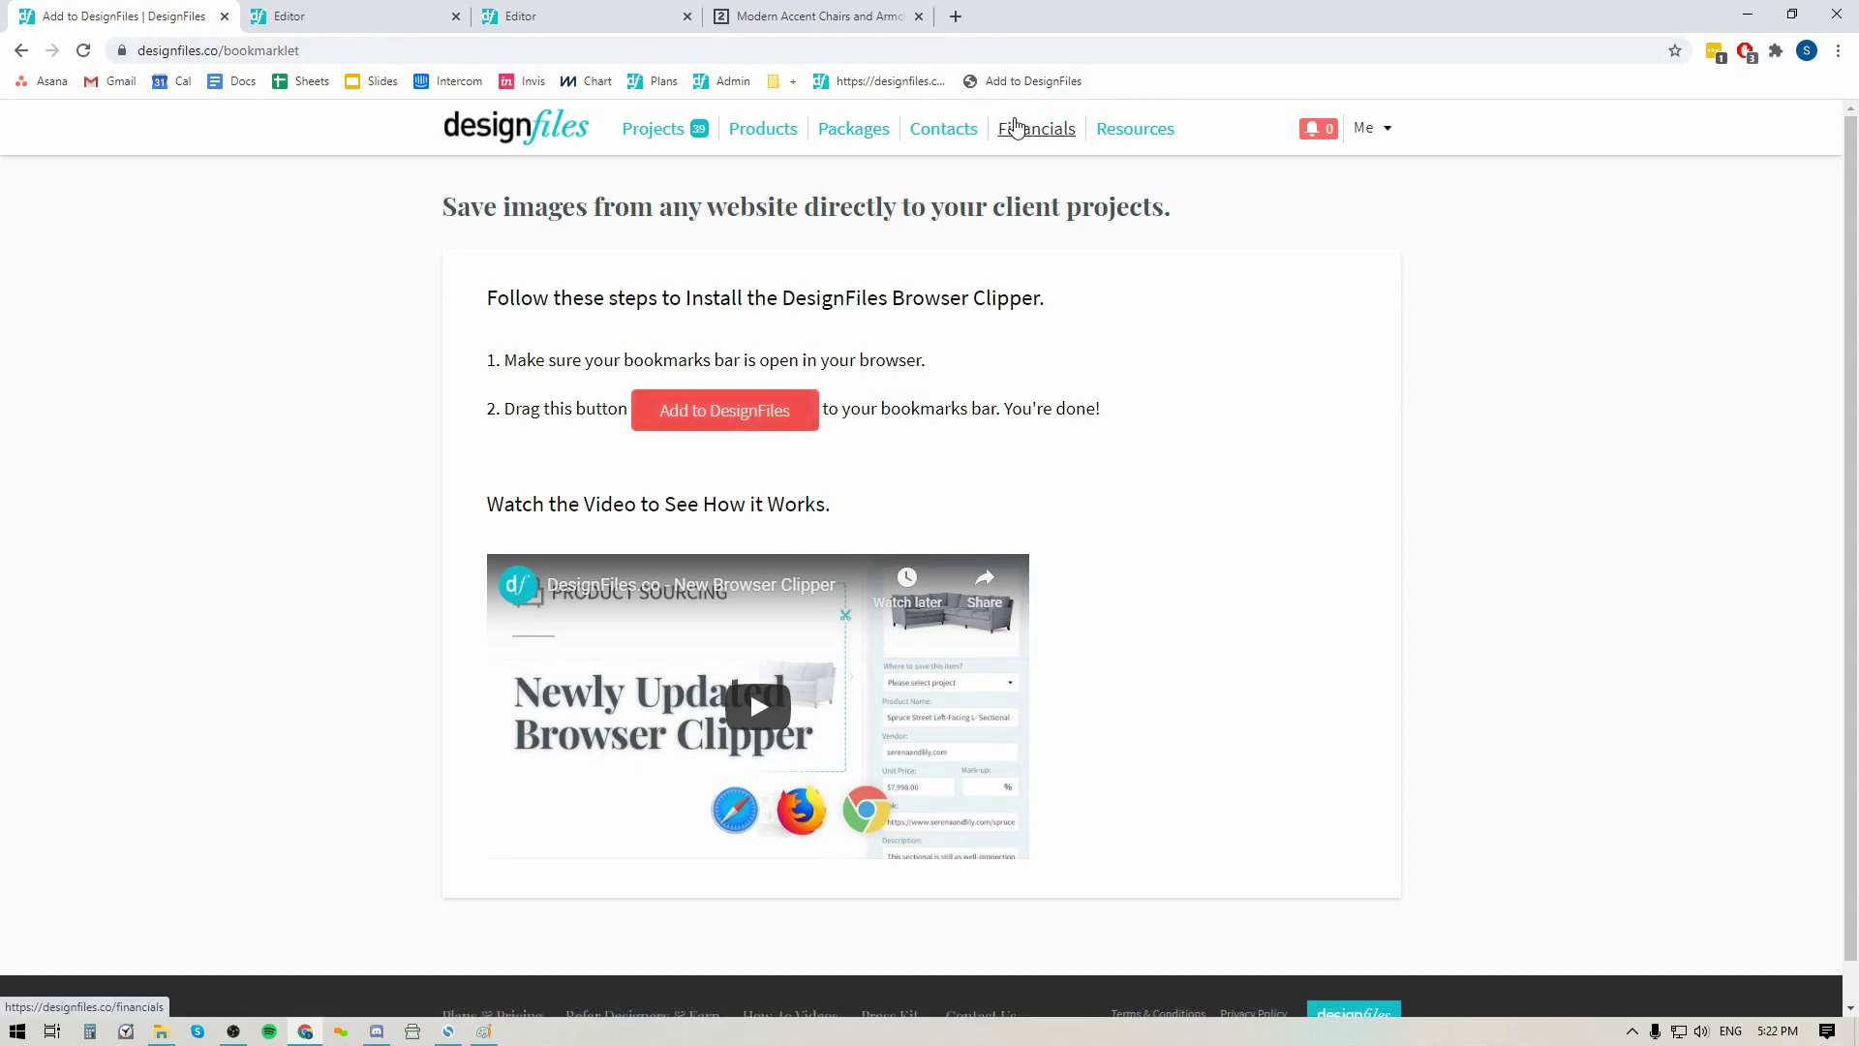
{"action": "left_click", "coordinate": [823, 19]}
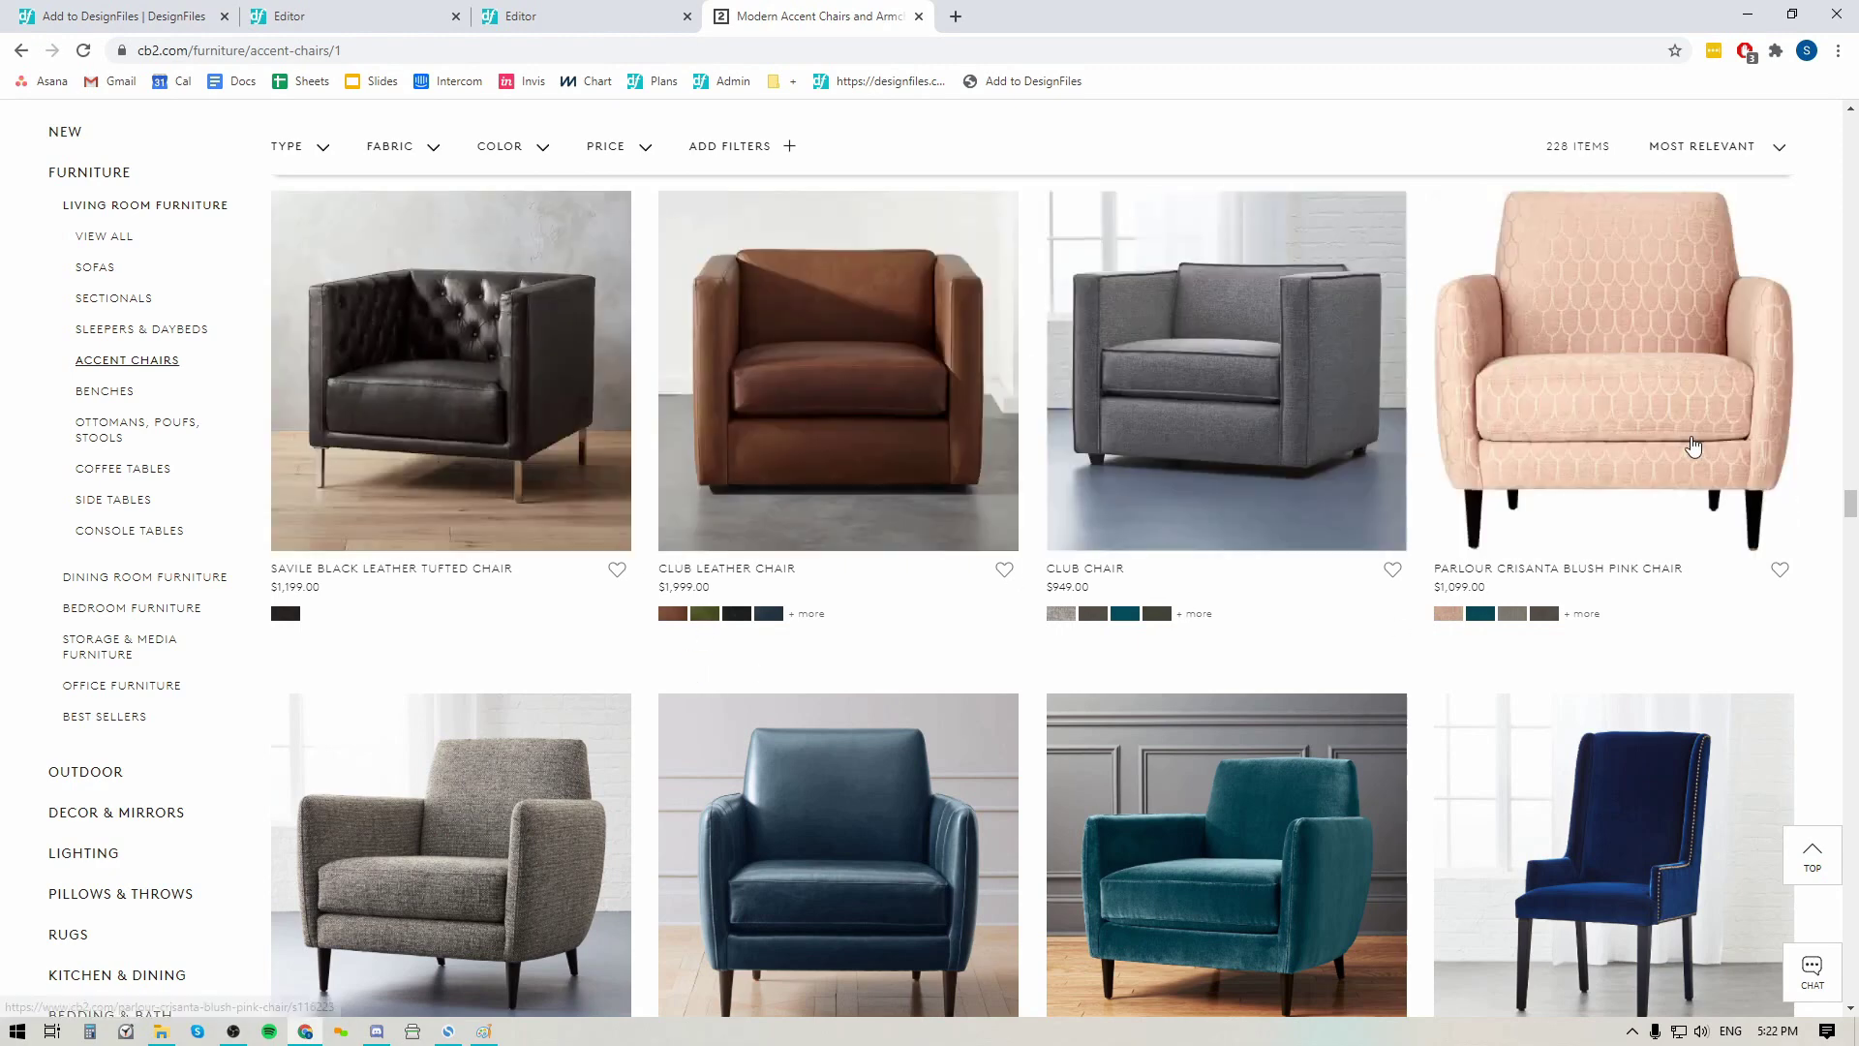
Open the Parlour Cyan Blue Chair page from CB2's accent chairs and launch the DesignFiles clipper.
{"action": "scroll", "coordinate": [1814, 614], "scroll_direction": "down", "scroll_amount": 3}
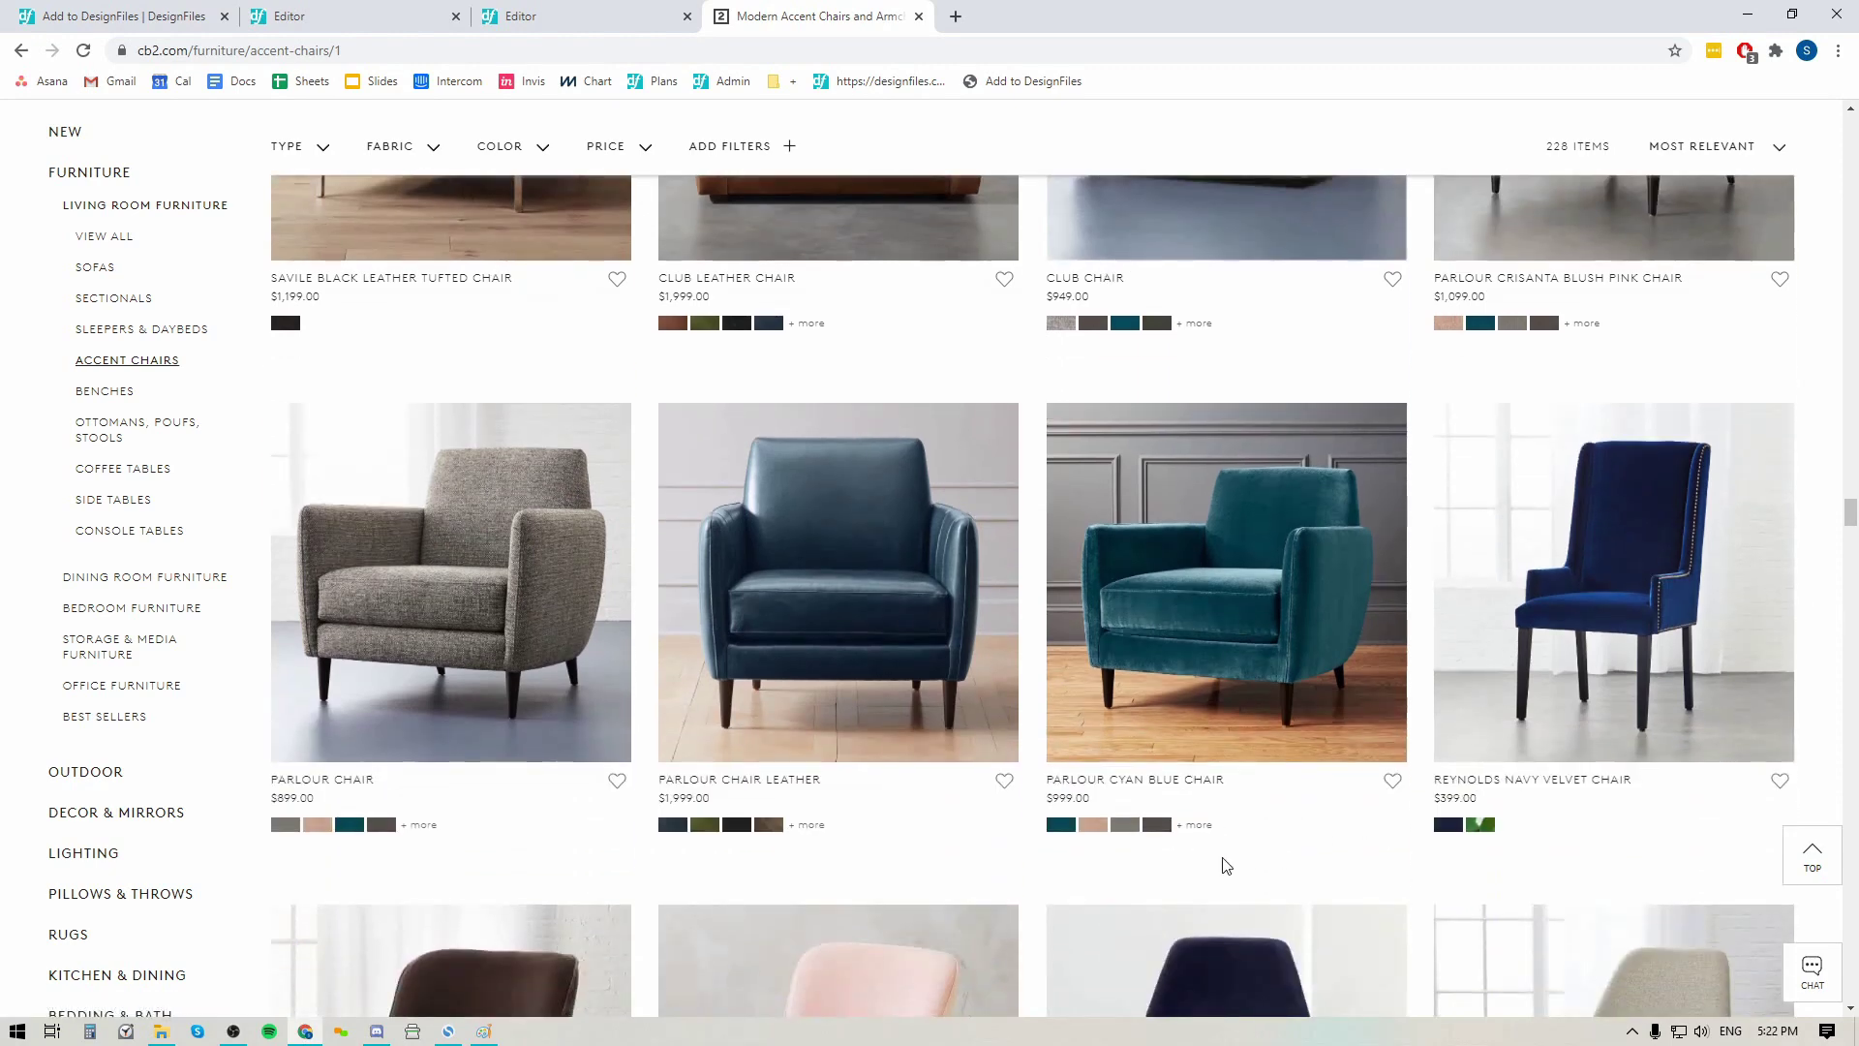
{"action": "left_click", "coordinate": [1221, 561]}
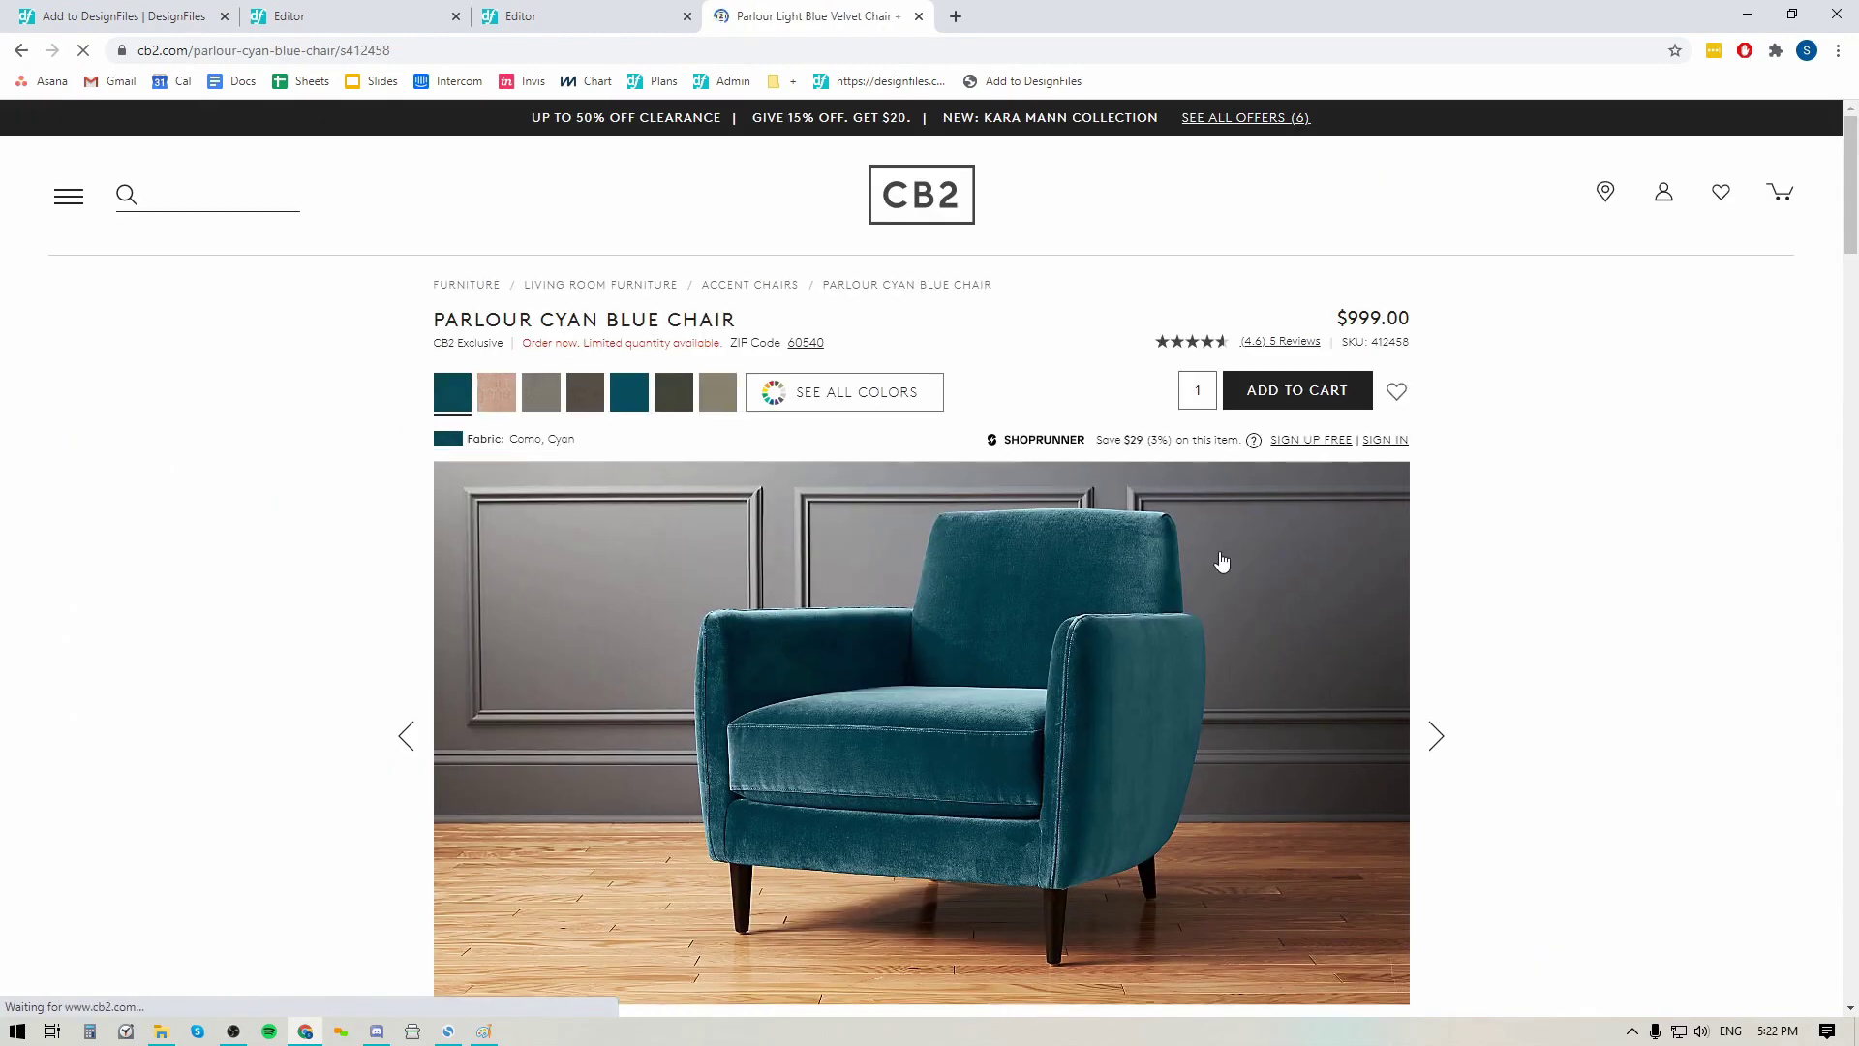
{"action": "scroll", "coordinate": [1135, 655], "scroll_direction": "down", "scroll_amount": 1}
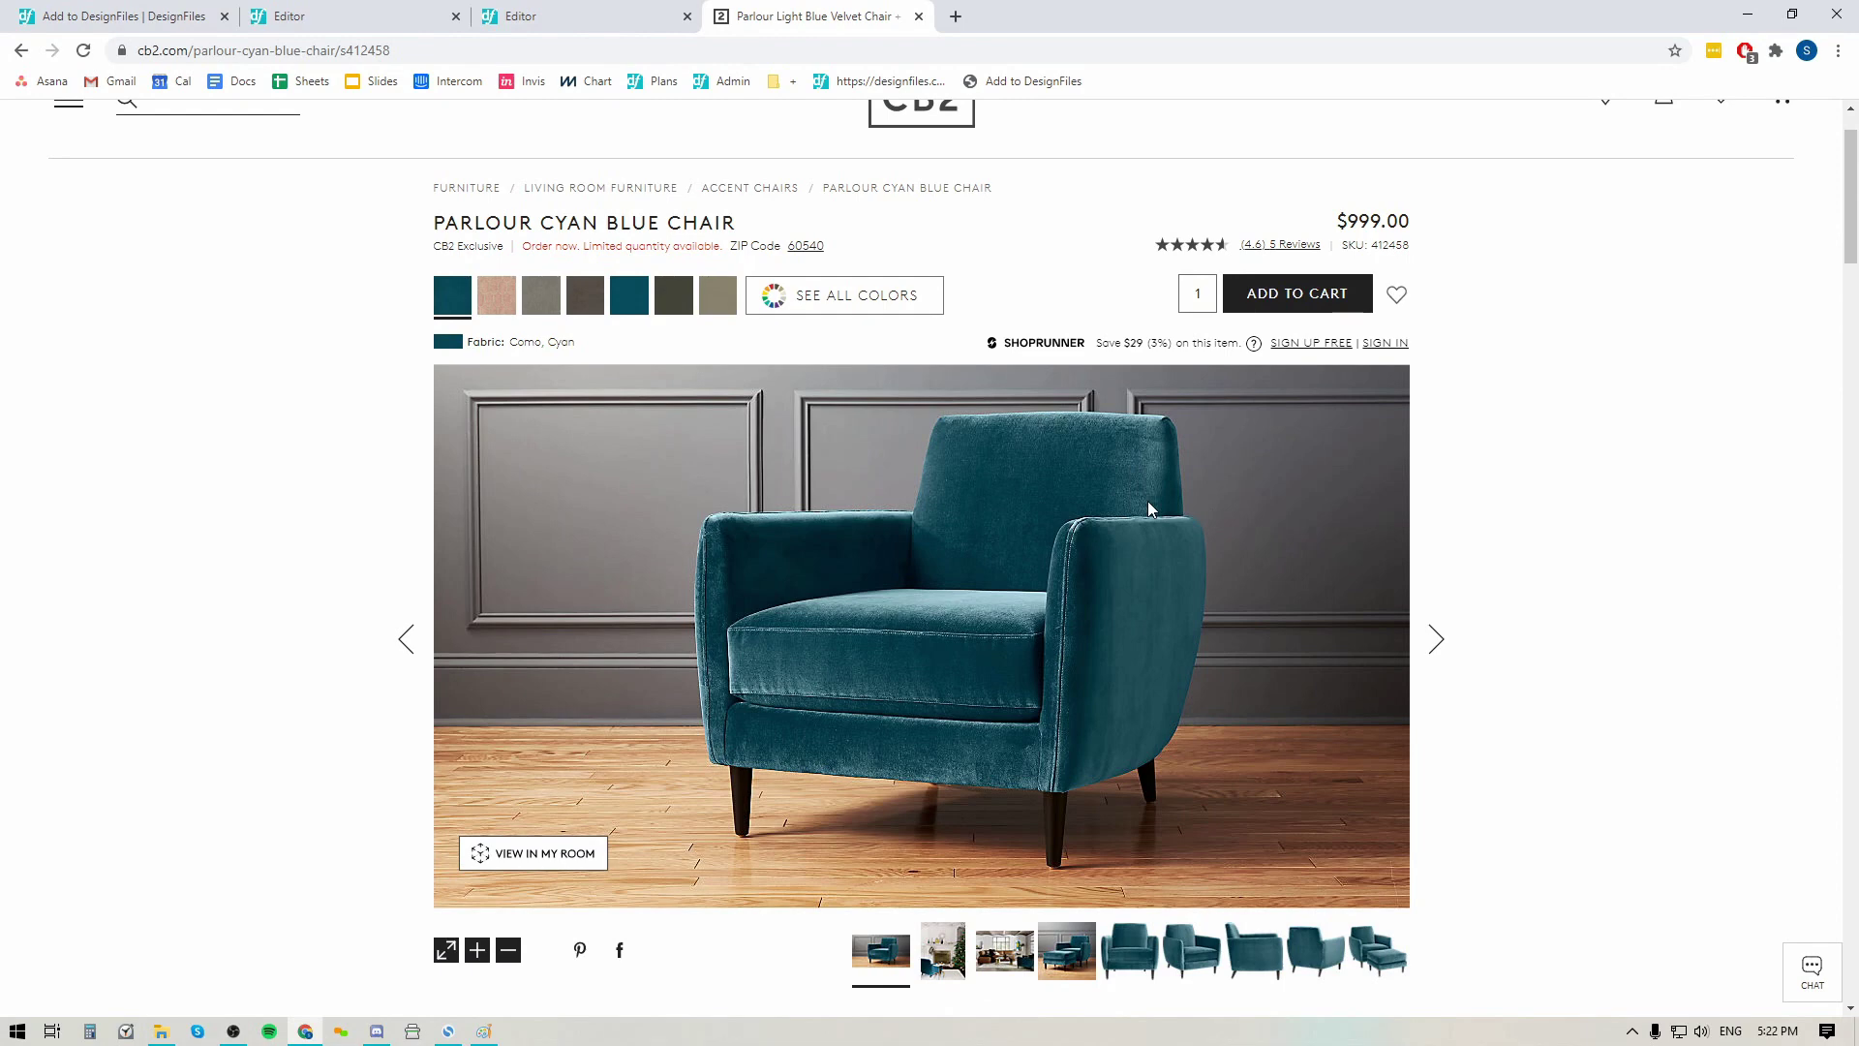
{"action": "scroll", "coordinate": [1148, 528], "scroll_direction": "up", "scroll_amount": 1}
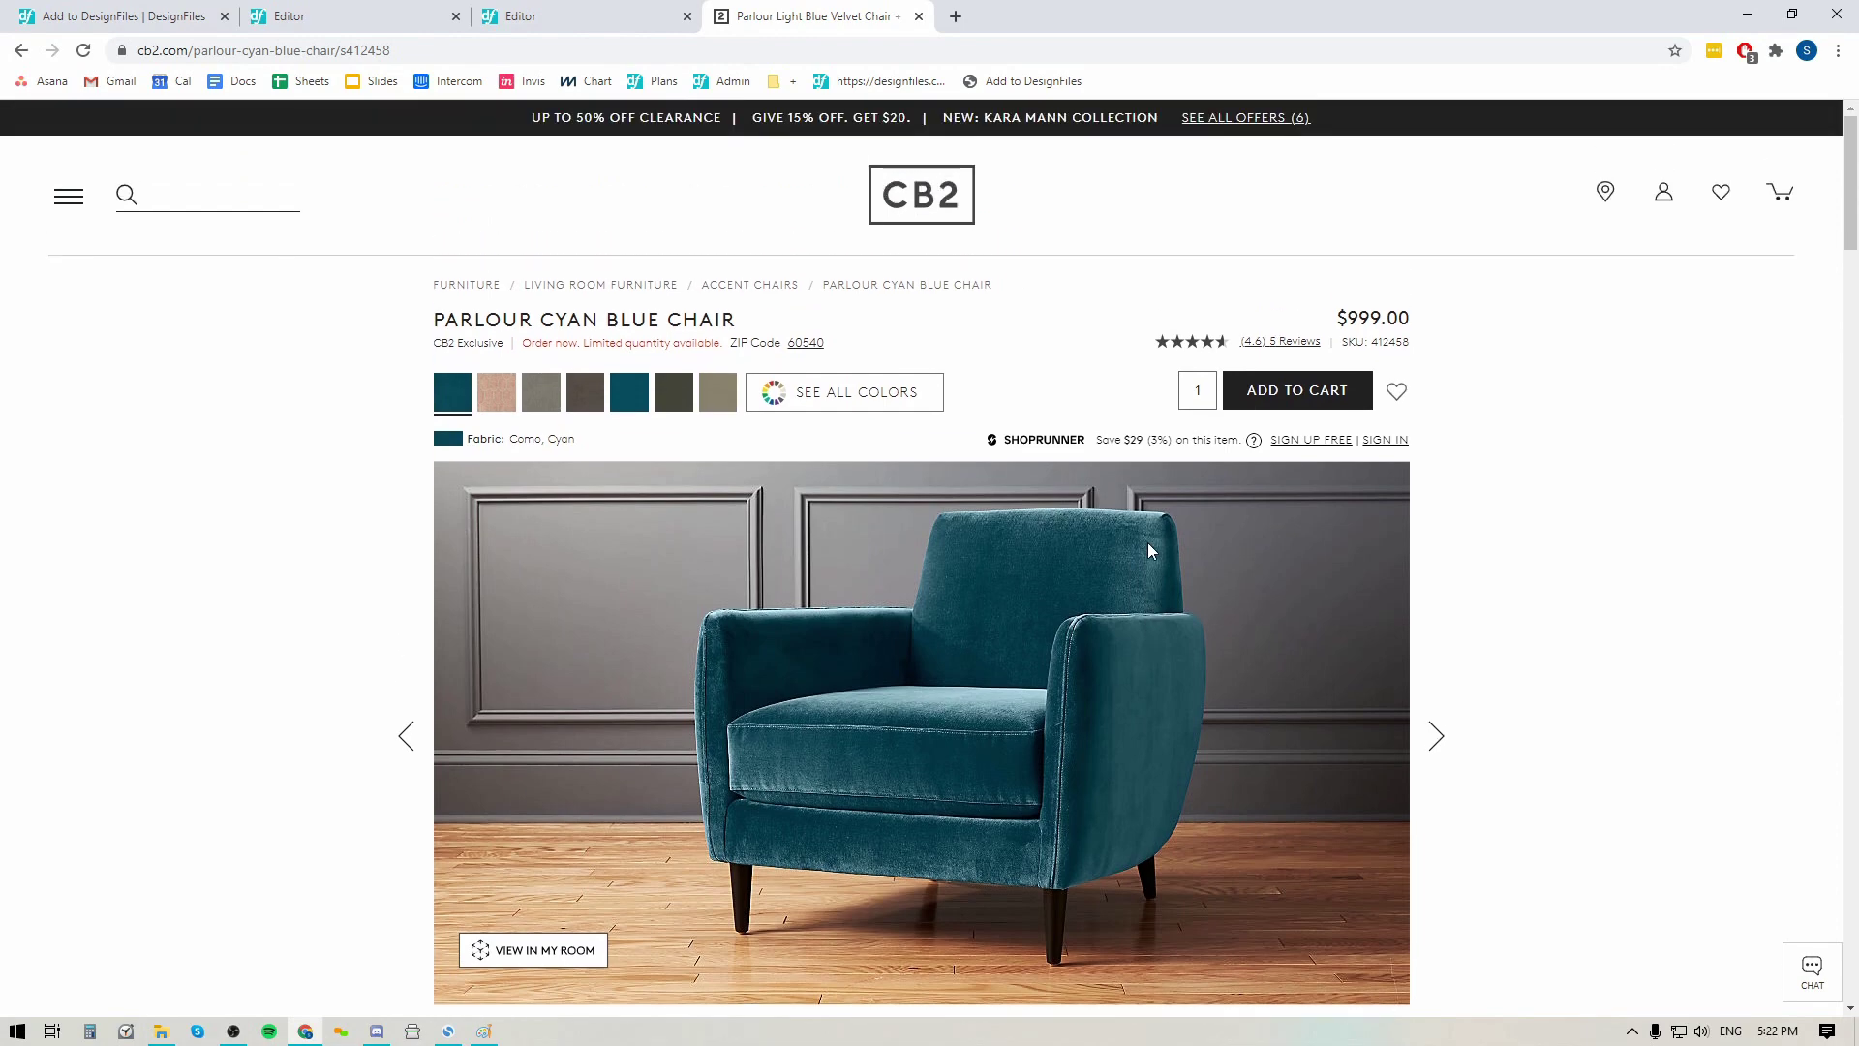
{"action": "left_click", "coordinate": [1019, 84]}
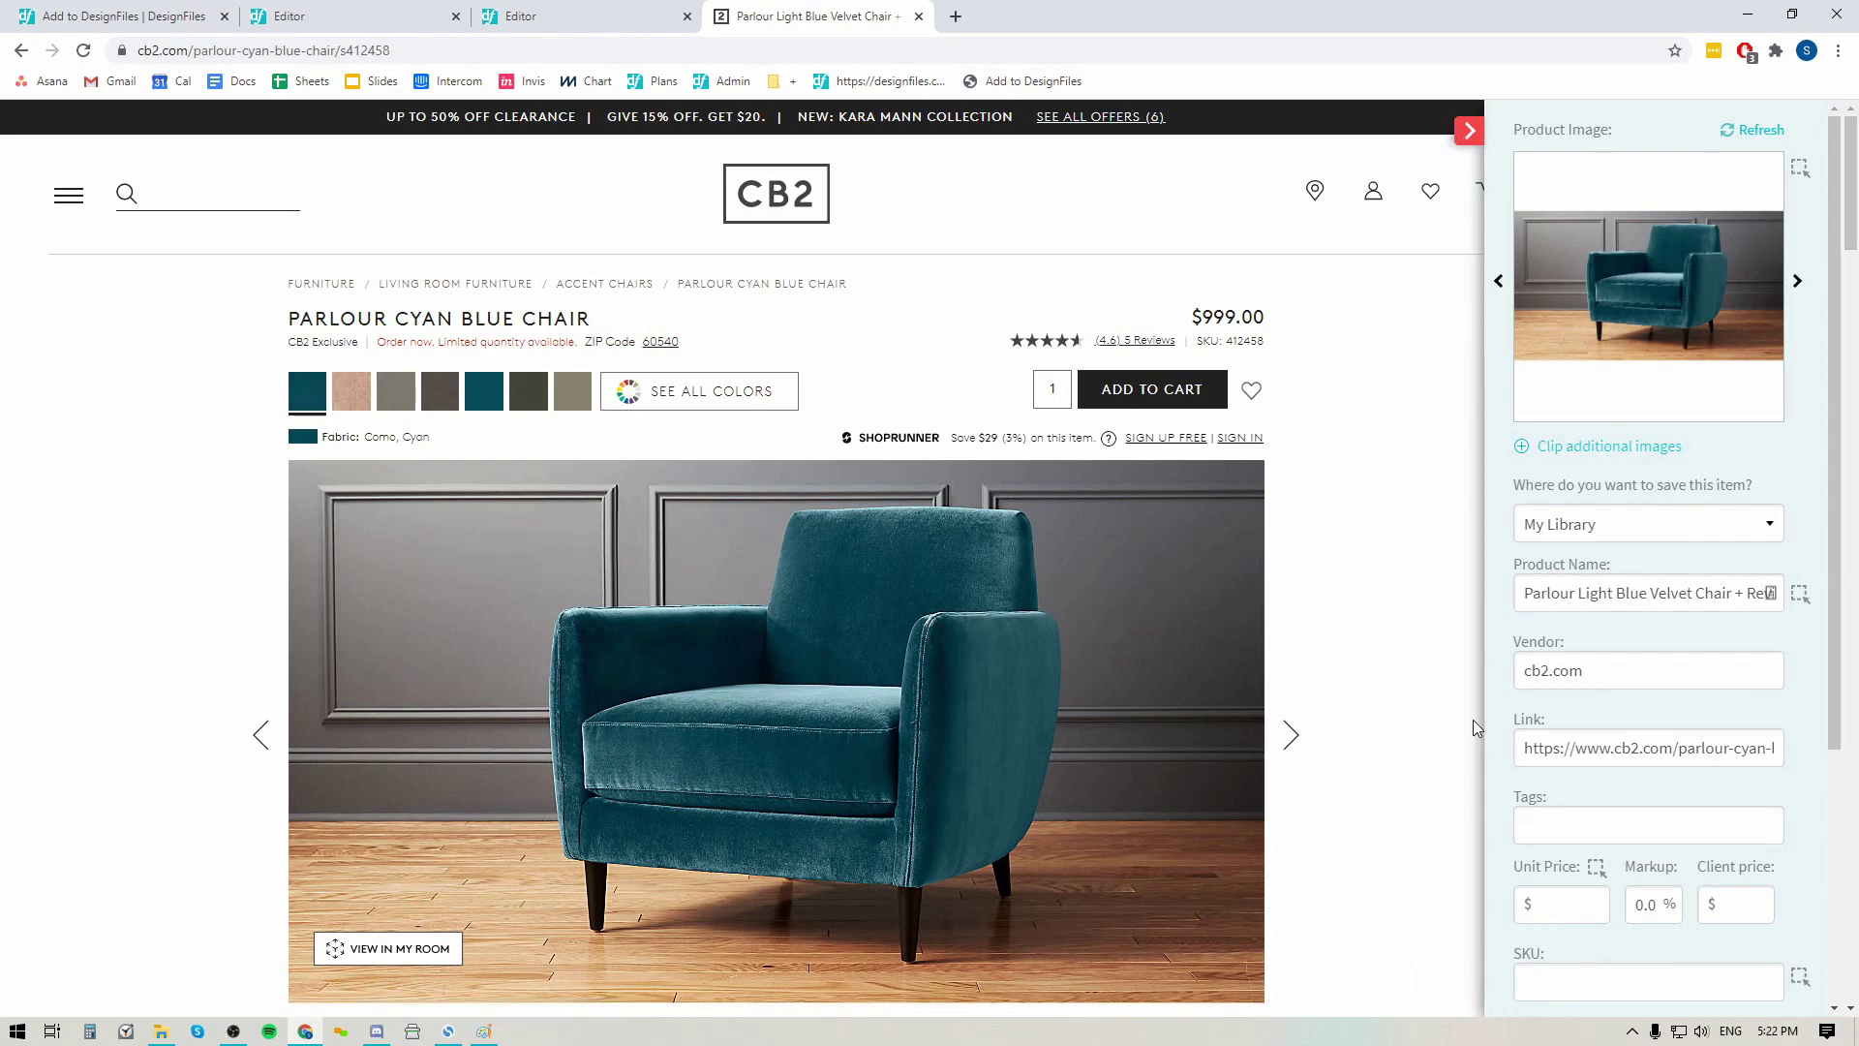
Cycle the chair gallery through the room-scene photo and back to the front view.
{"action": "scroll", "coordinate": [1473, 718], "scroll_direction": "down", "scroll_amount": 3}
{"action": "scroll", "coordinate": [1230, 630], "scroll_direction": "up", "scroll_amount": 2}
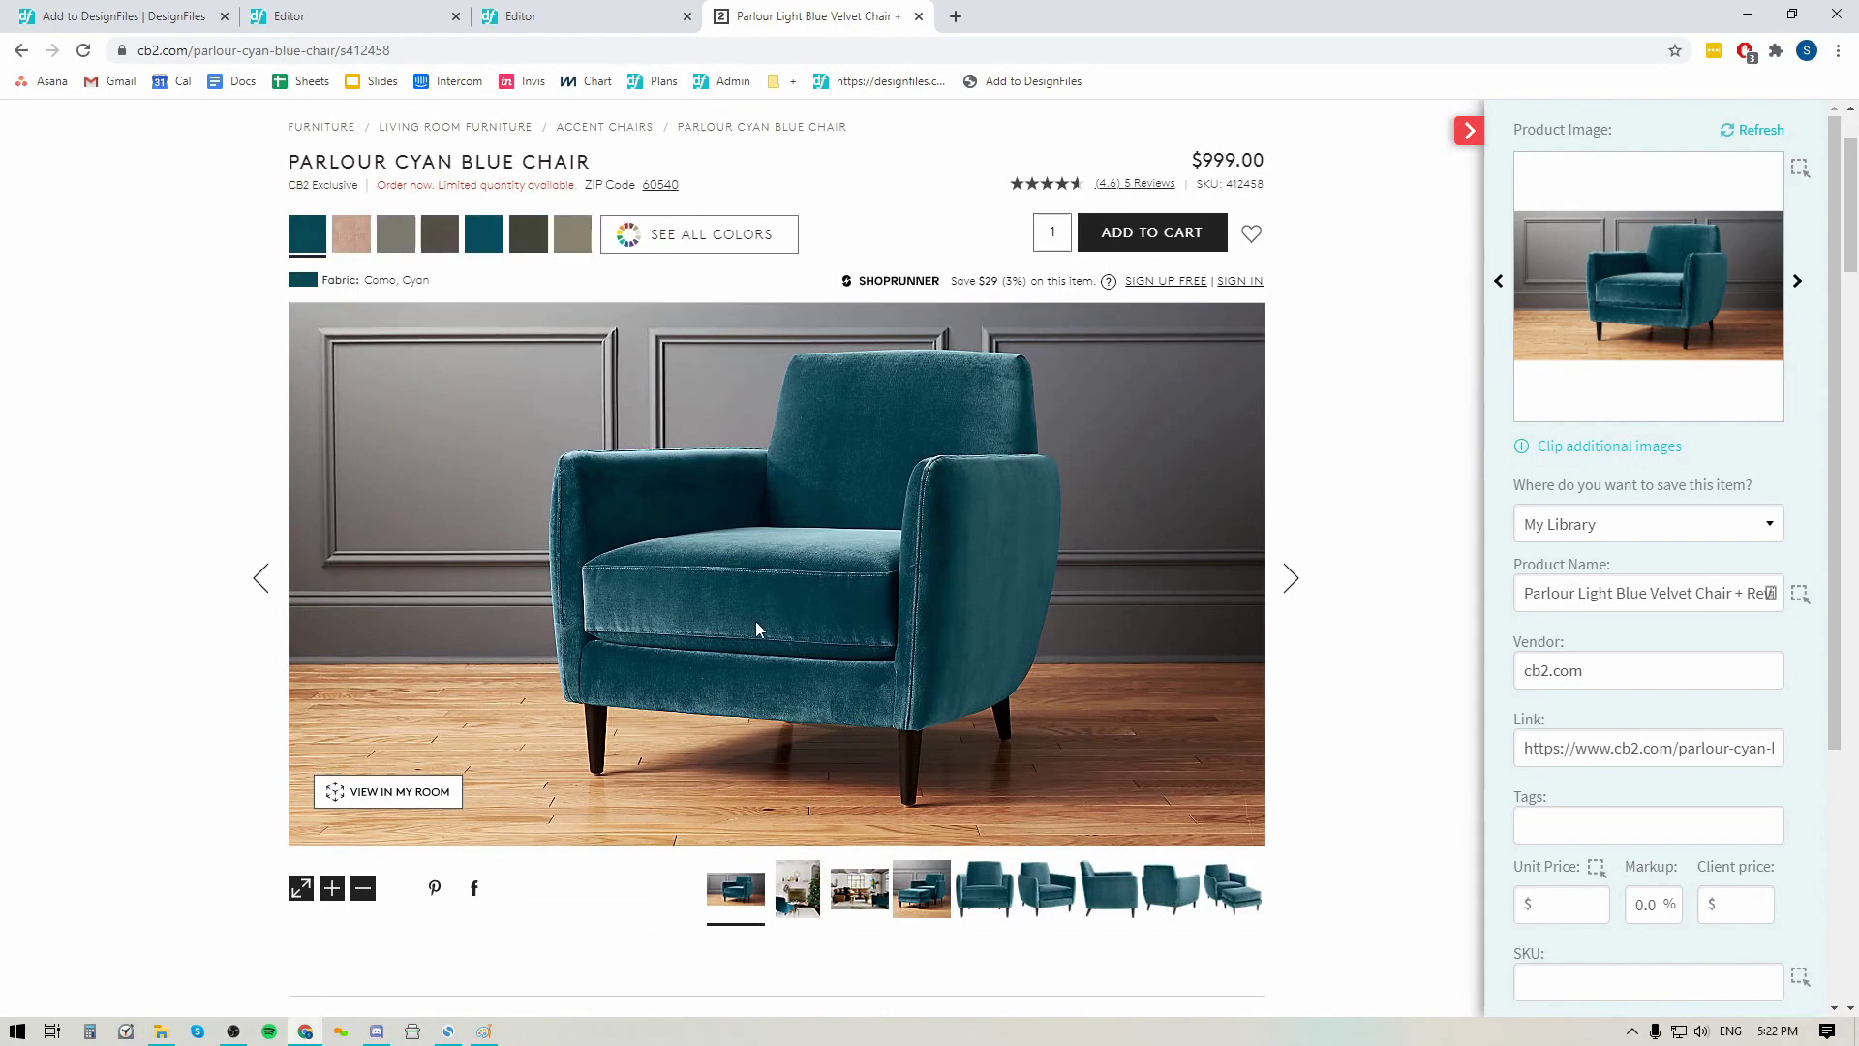
{"action": "left_click", "coordinate": [1000, 881]}
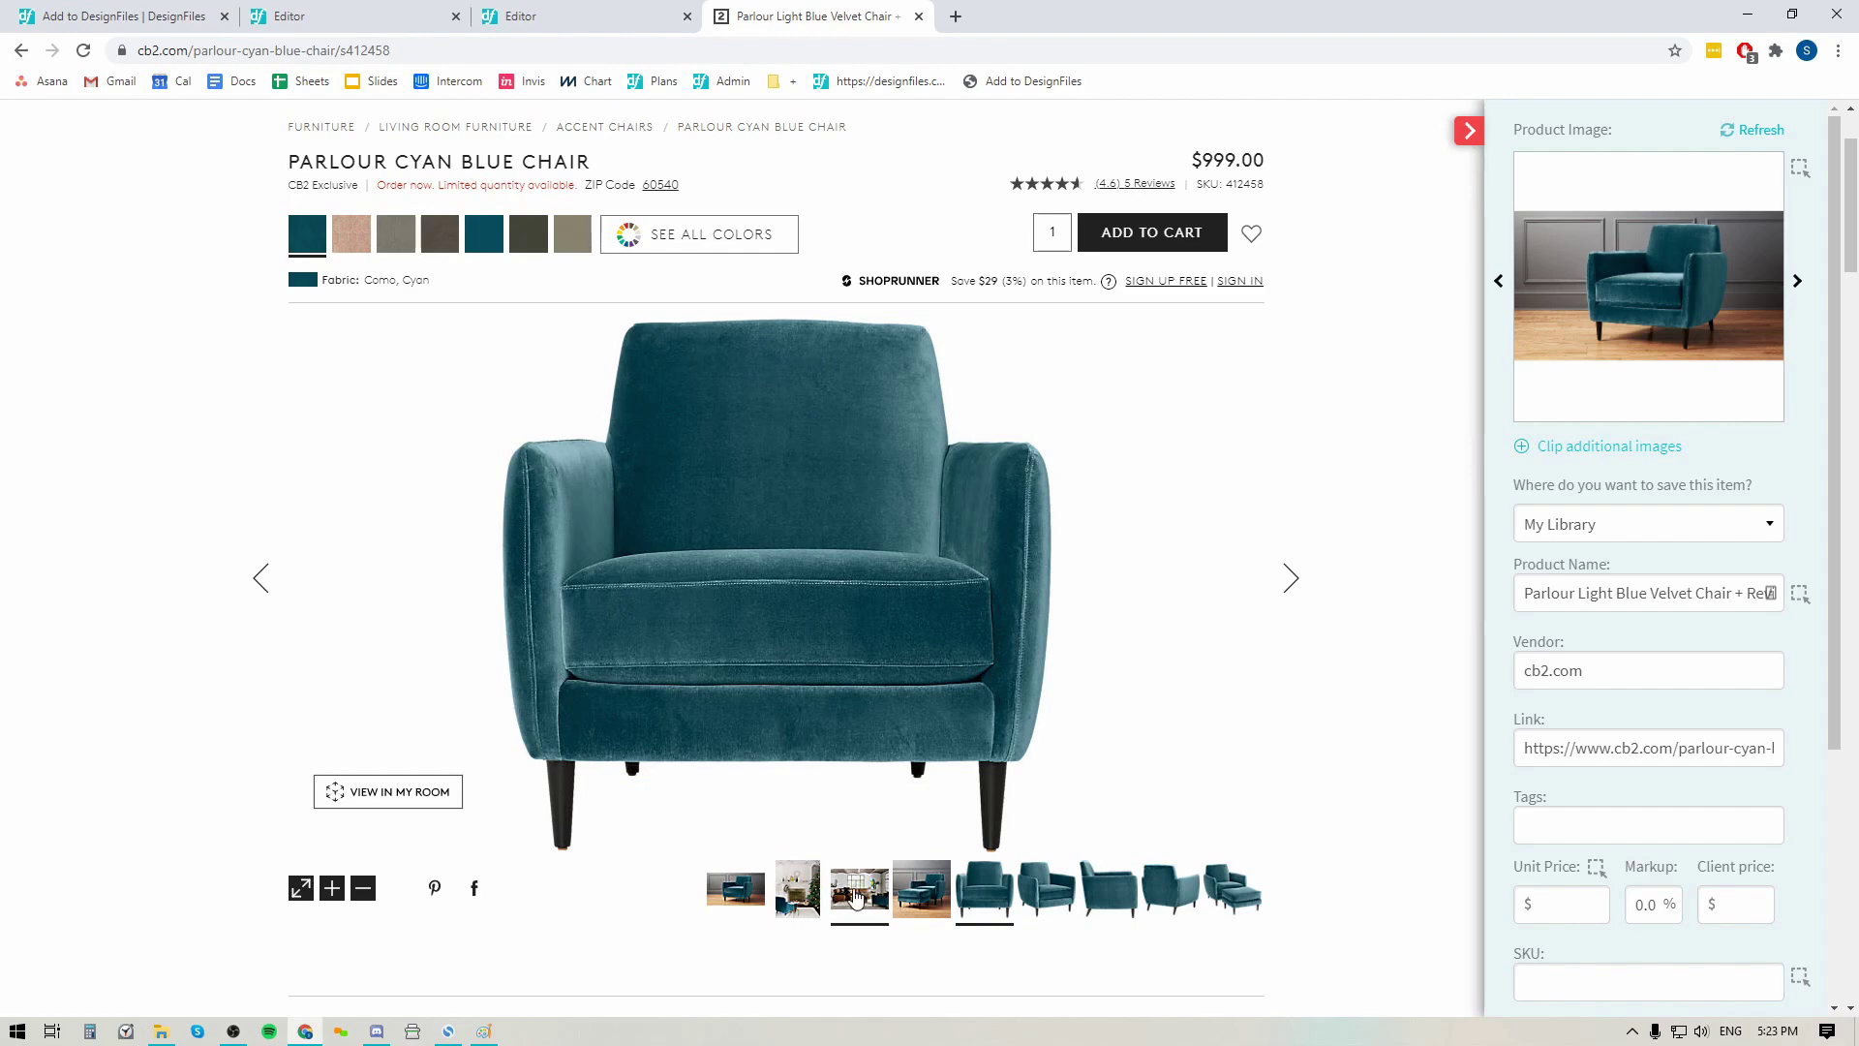
{"action": "left_click", "coordinate": [734, 891]}
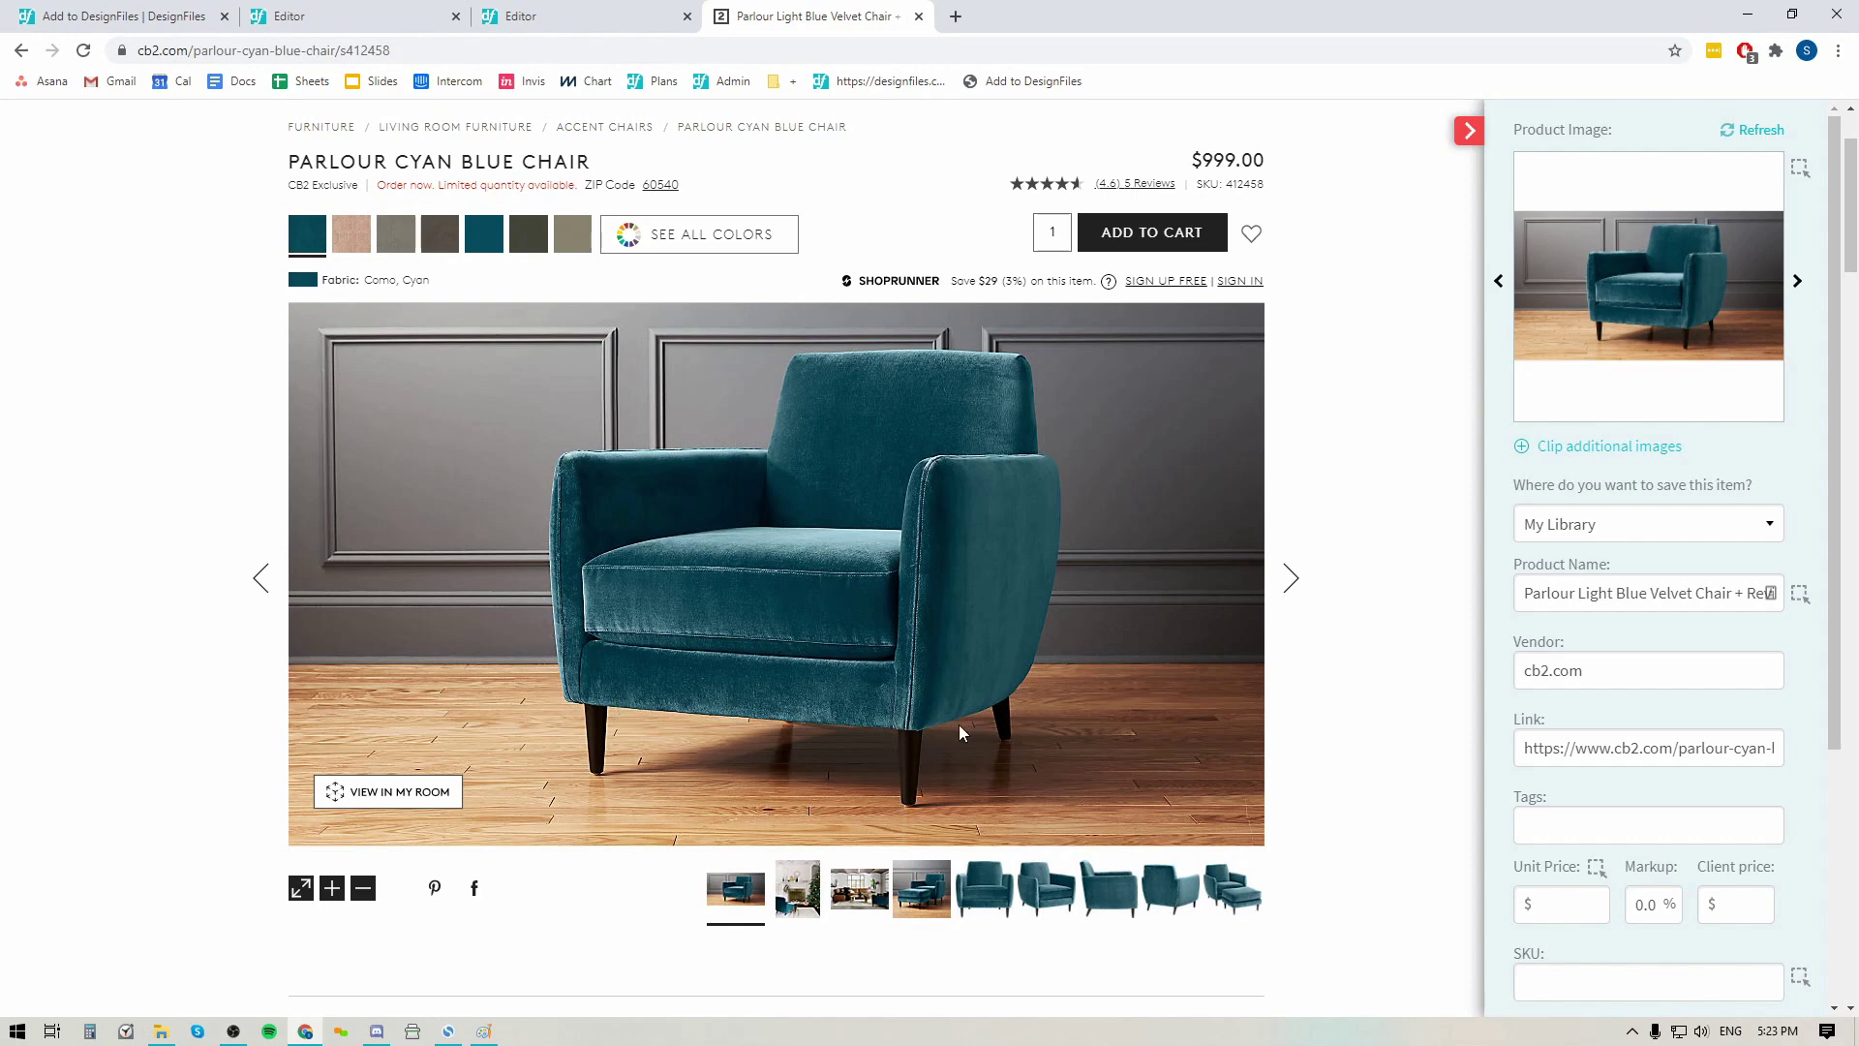
{"action": "left_click", "coordinate": [979, 886]}
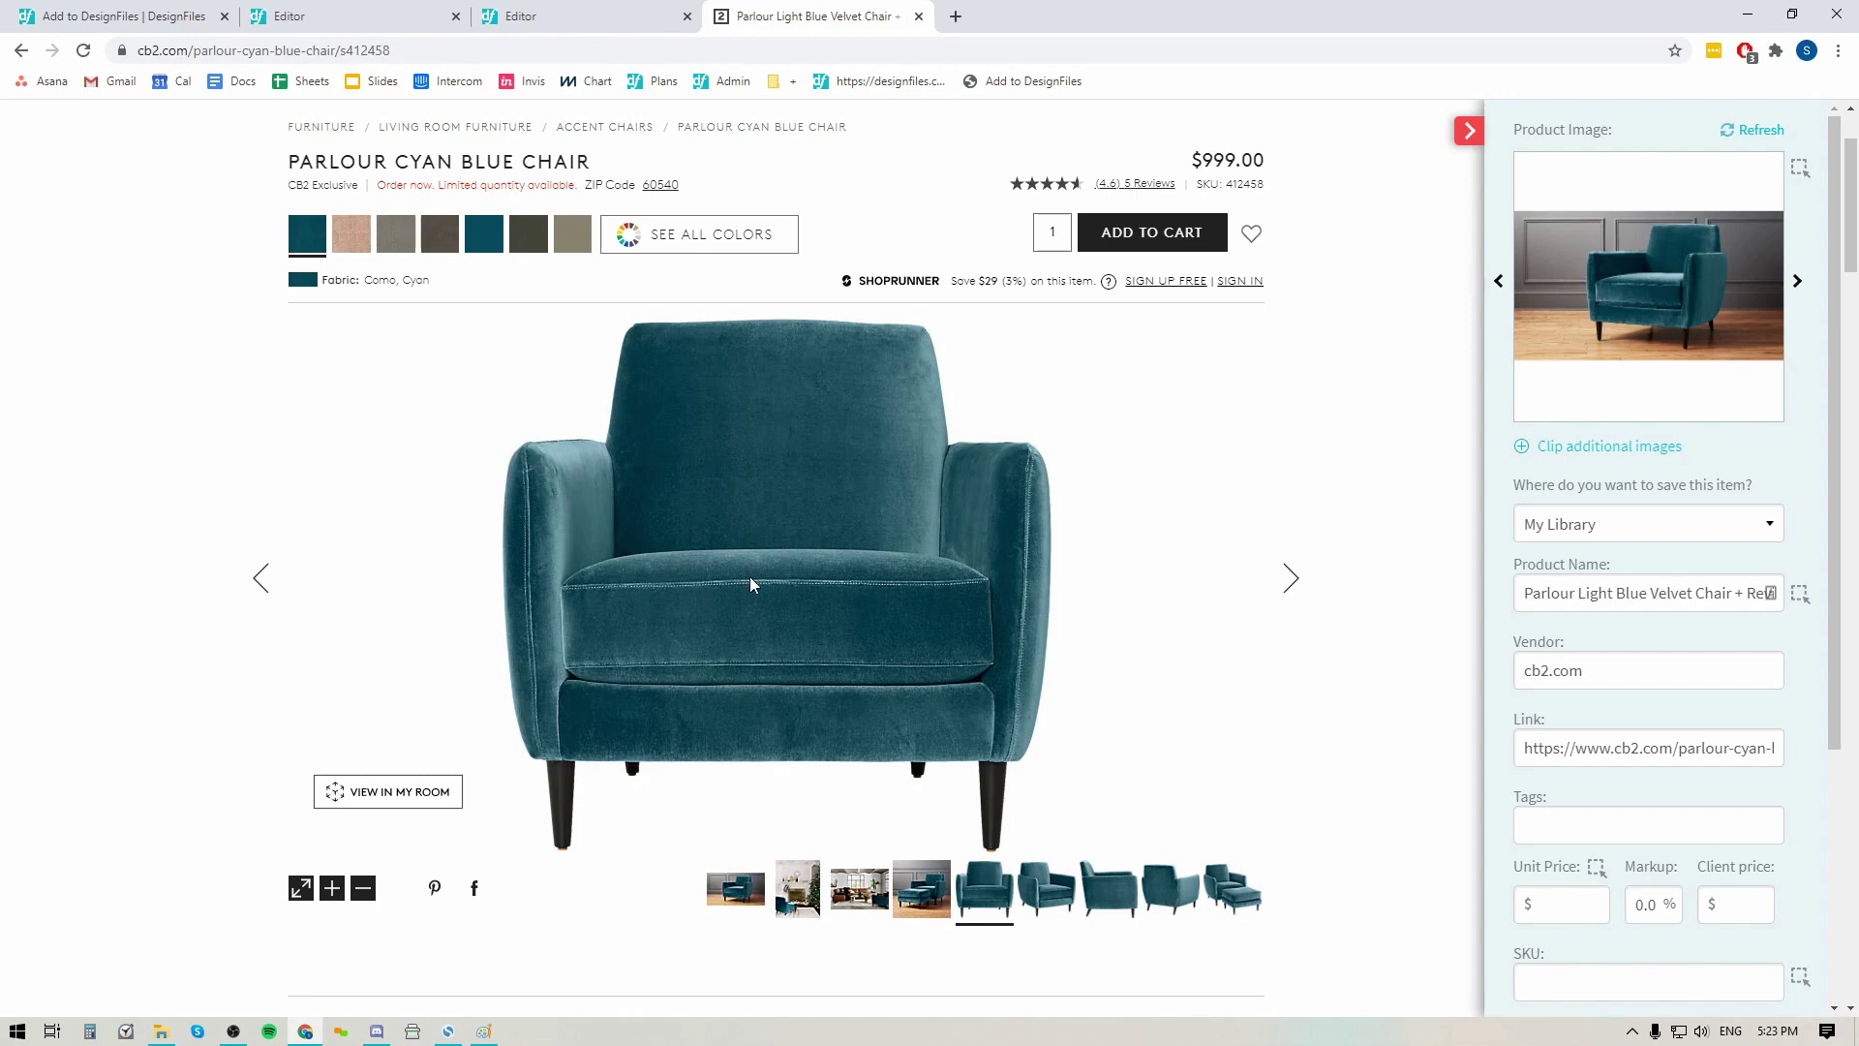
Set the front-view chair photo as the product image and turn on Clip additional images.
{"action": "left_click", "coordinate": [1801, 172]}
{"action": "left_click", "coordinate": [862, 450]}
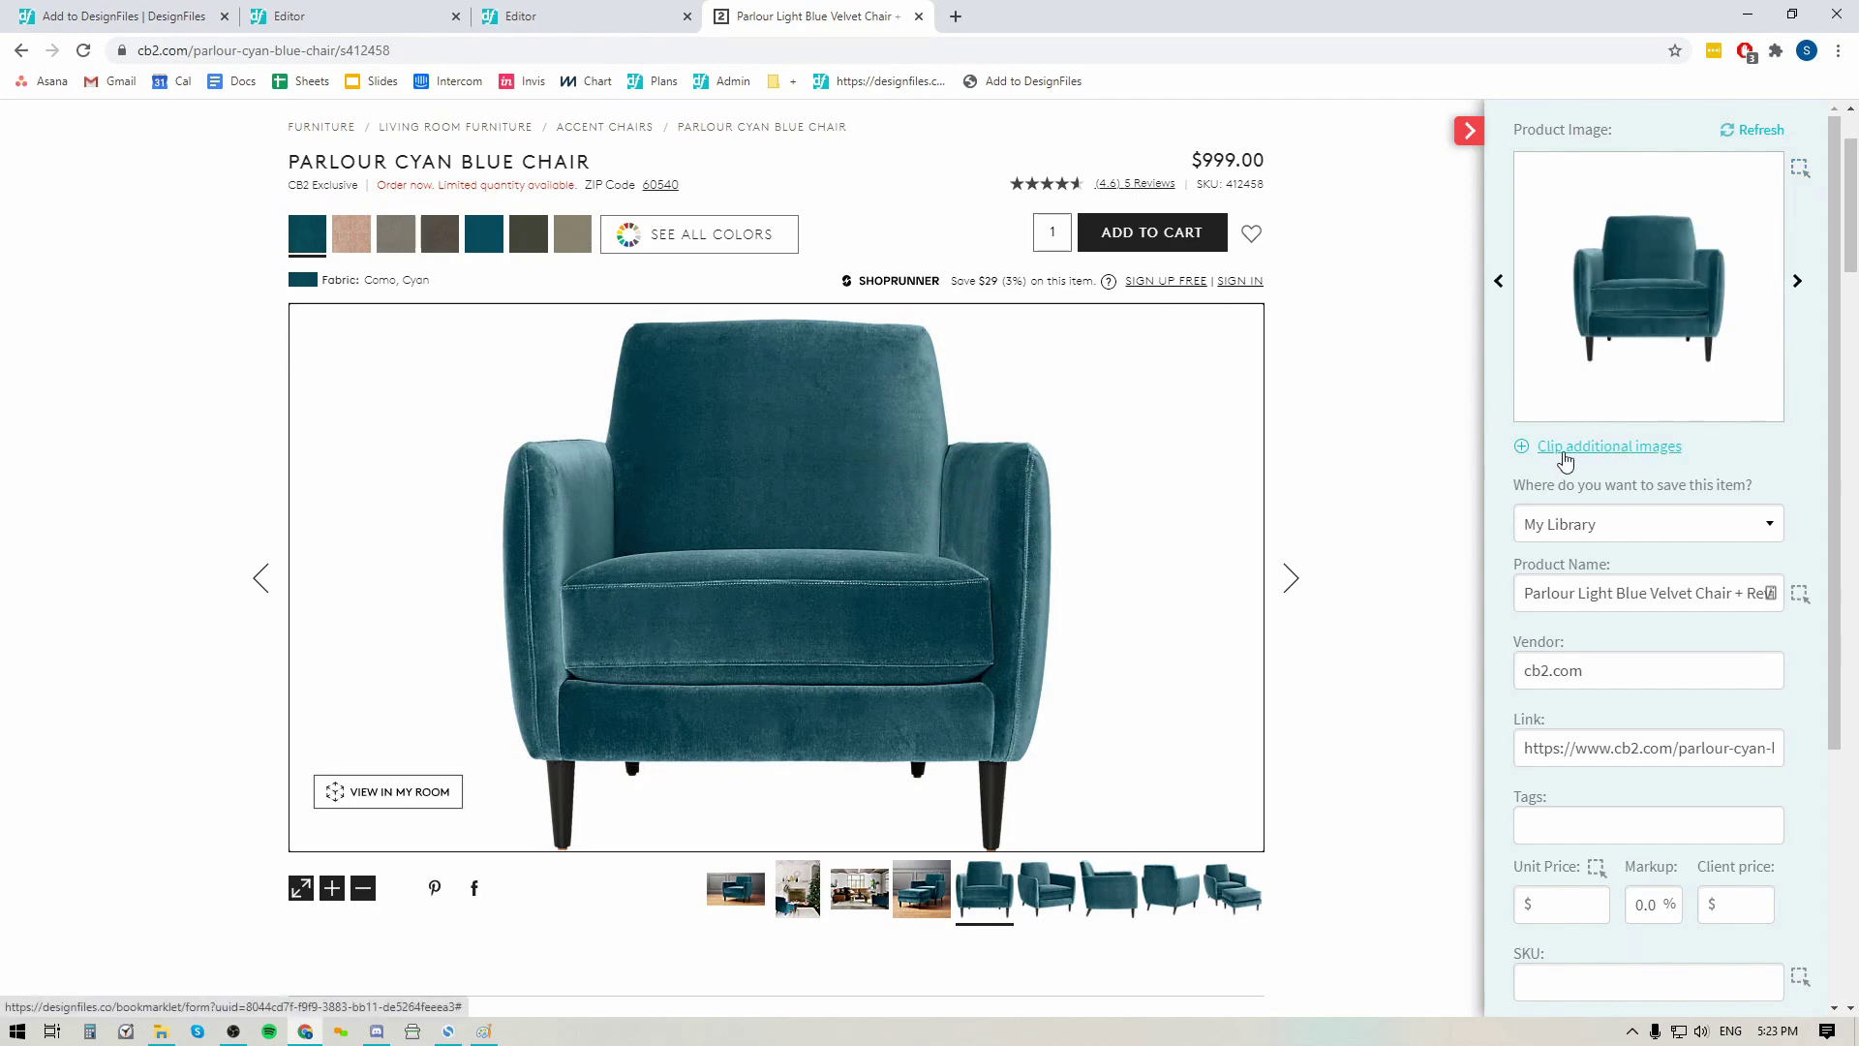
{"action": "left_click", "coordinate": [1628, 452]}
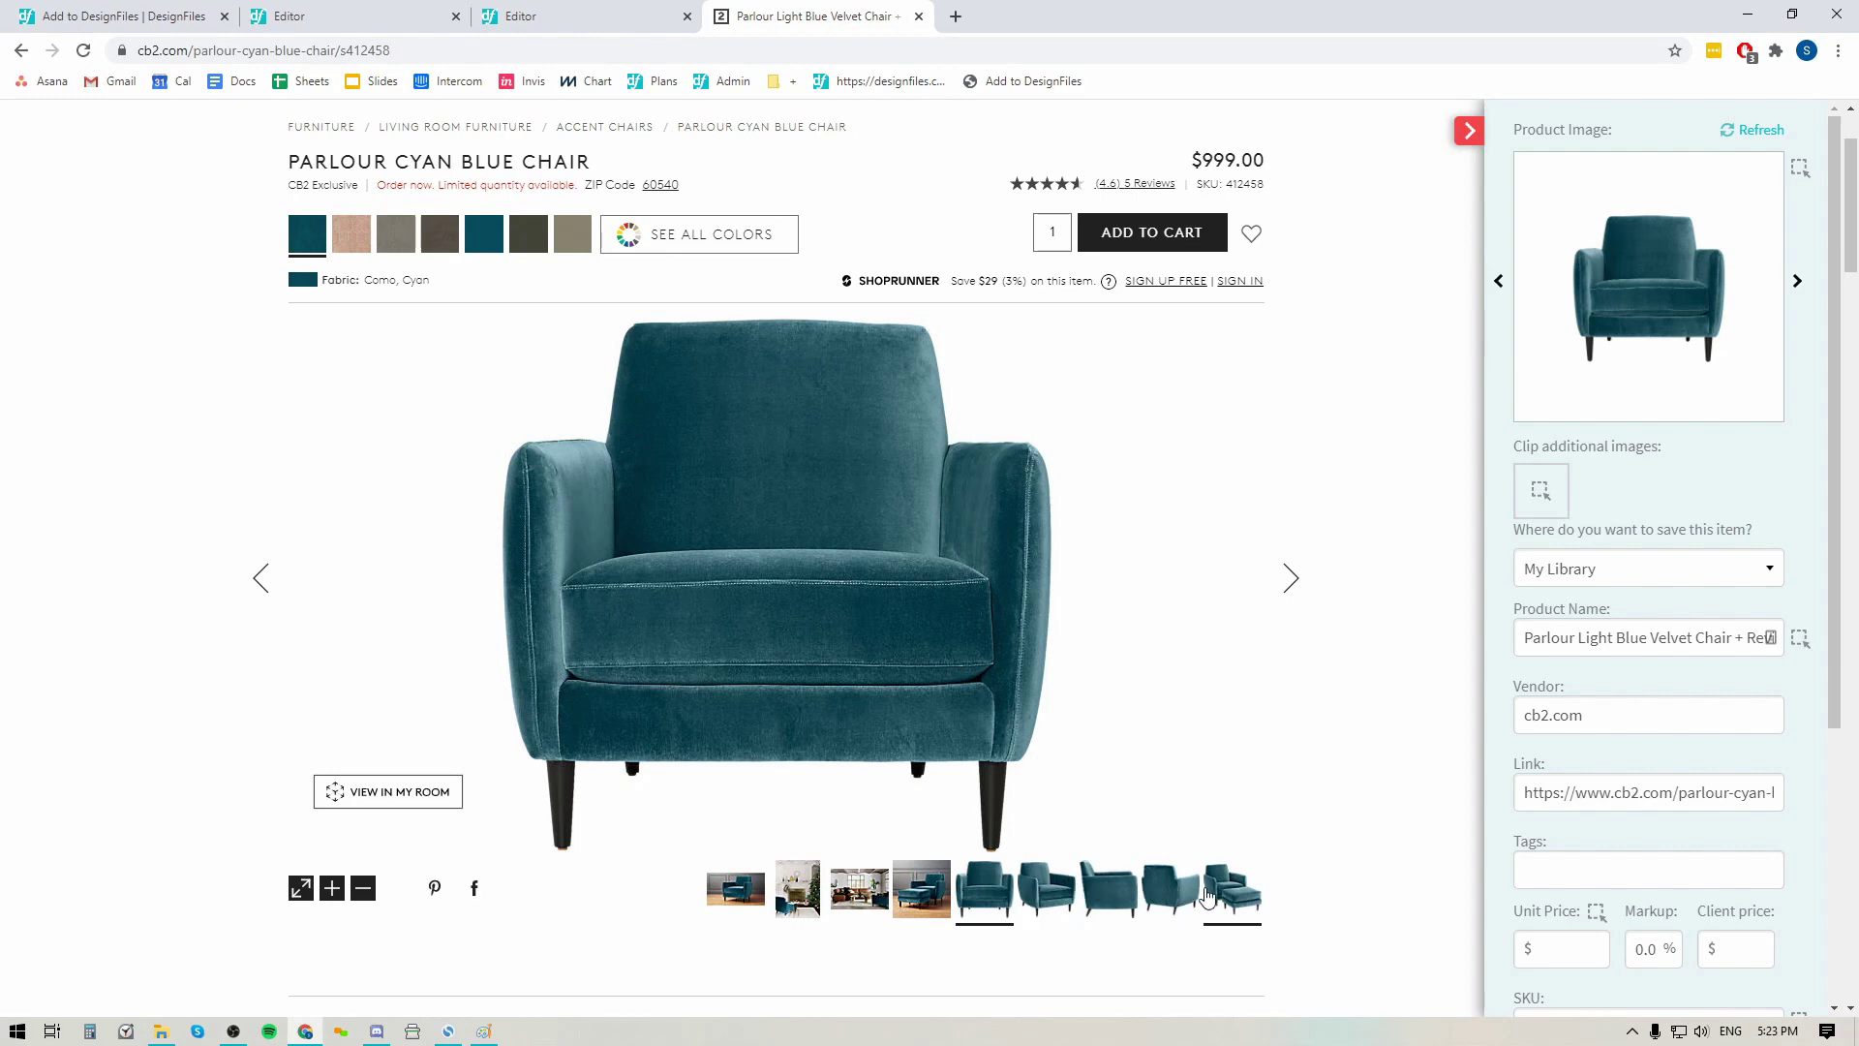
{"action": "left_click", "coordinate": [1050, 868]}
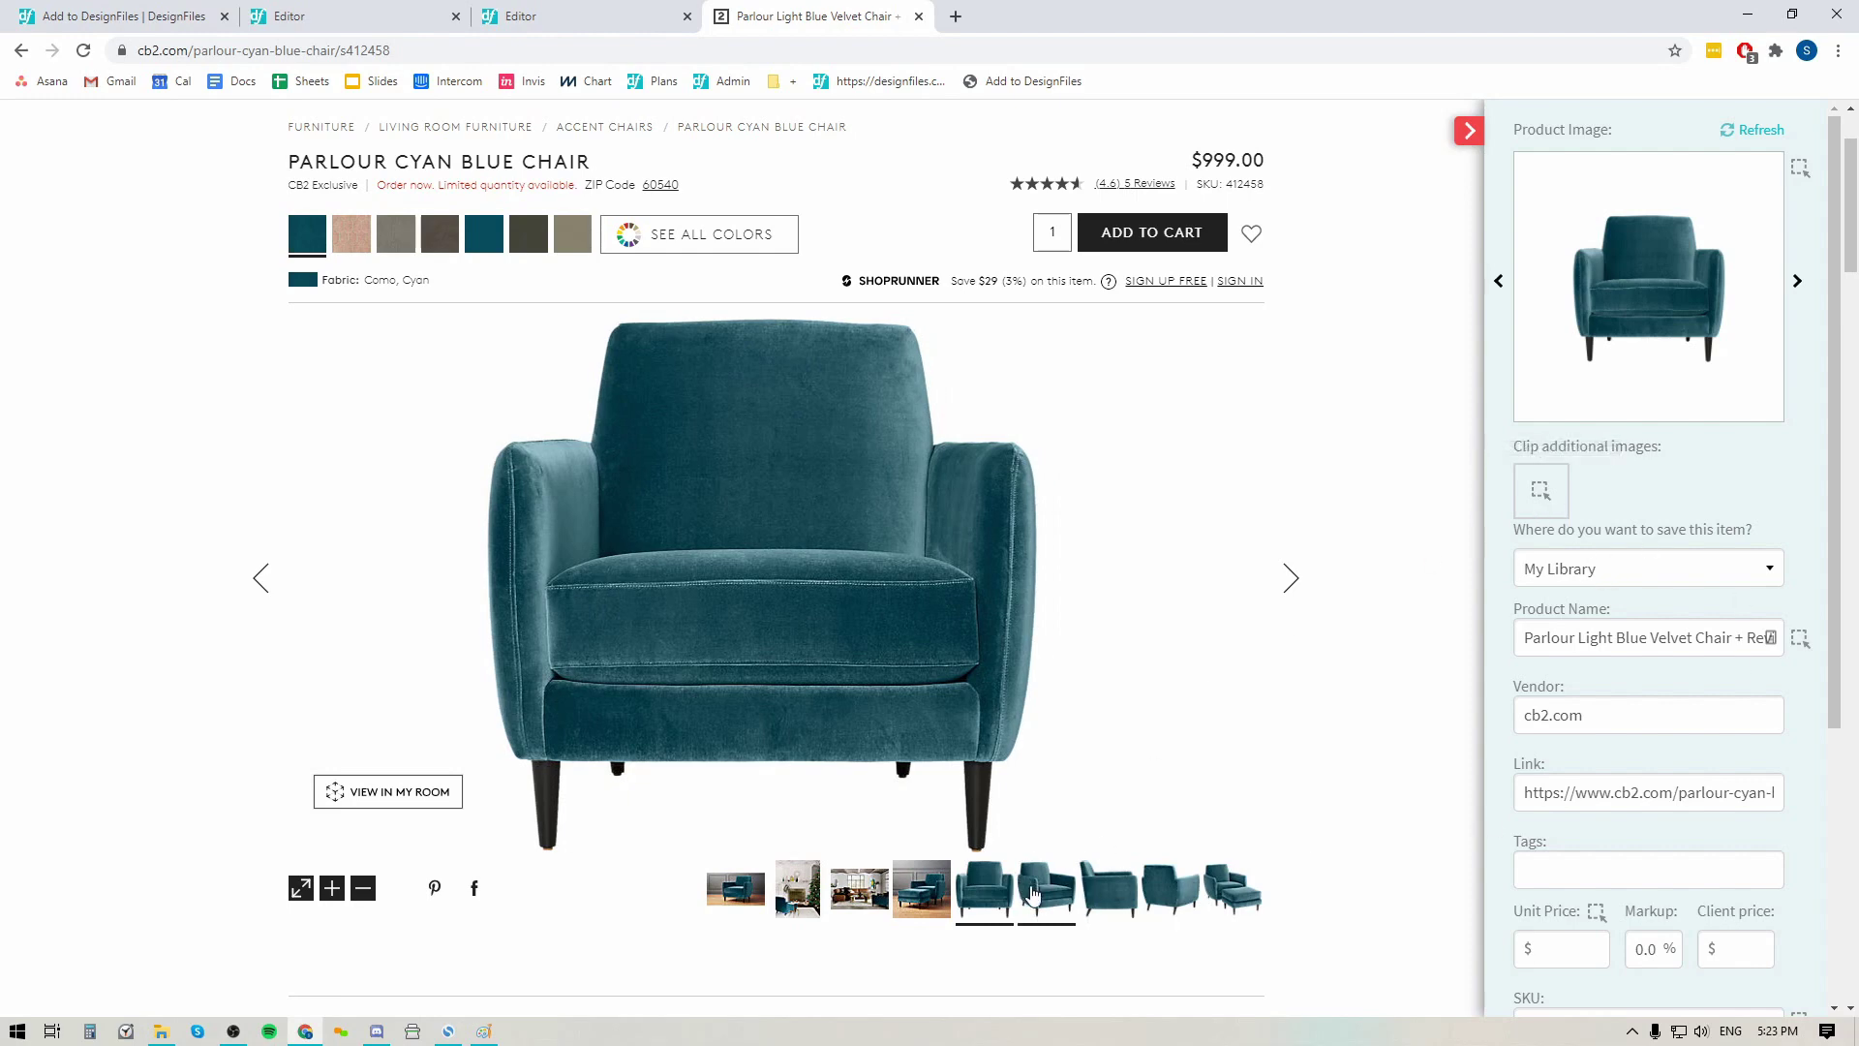
Clip the chair's angled and side views as additional images.
{"action": "left_click", "coordinate": [1525, 514]}
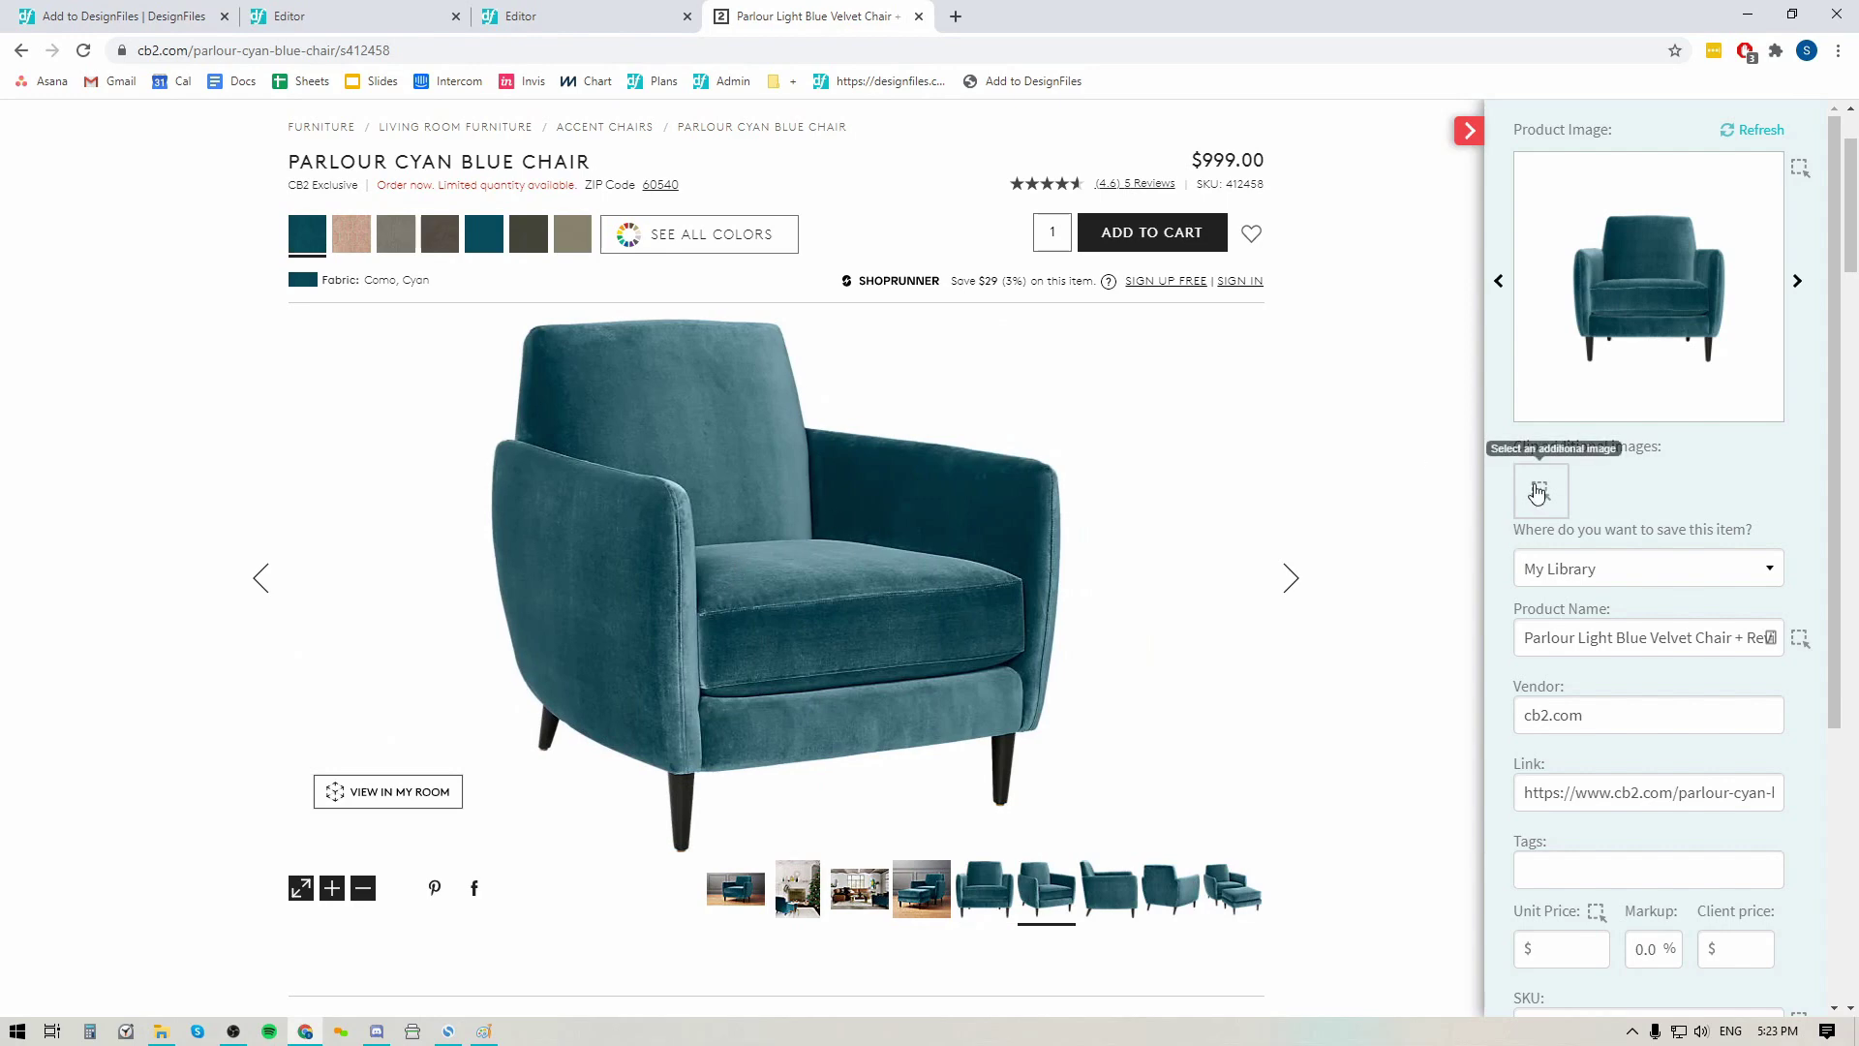
{"action": "left_click", "coordinate": [670, 521]}
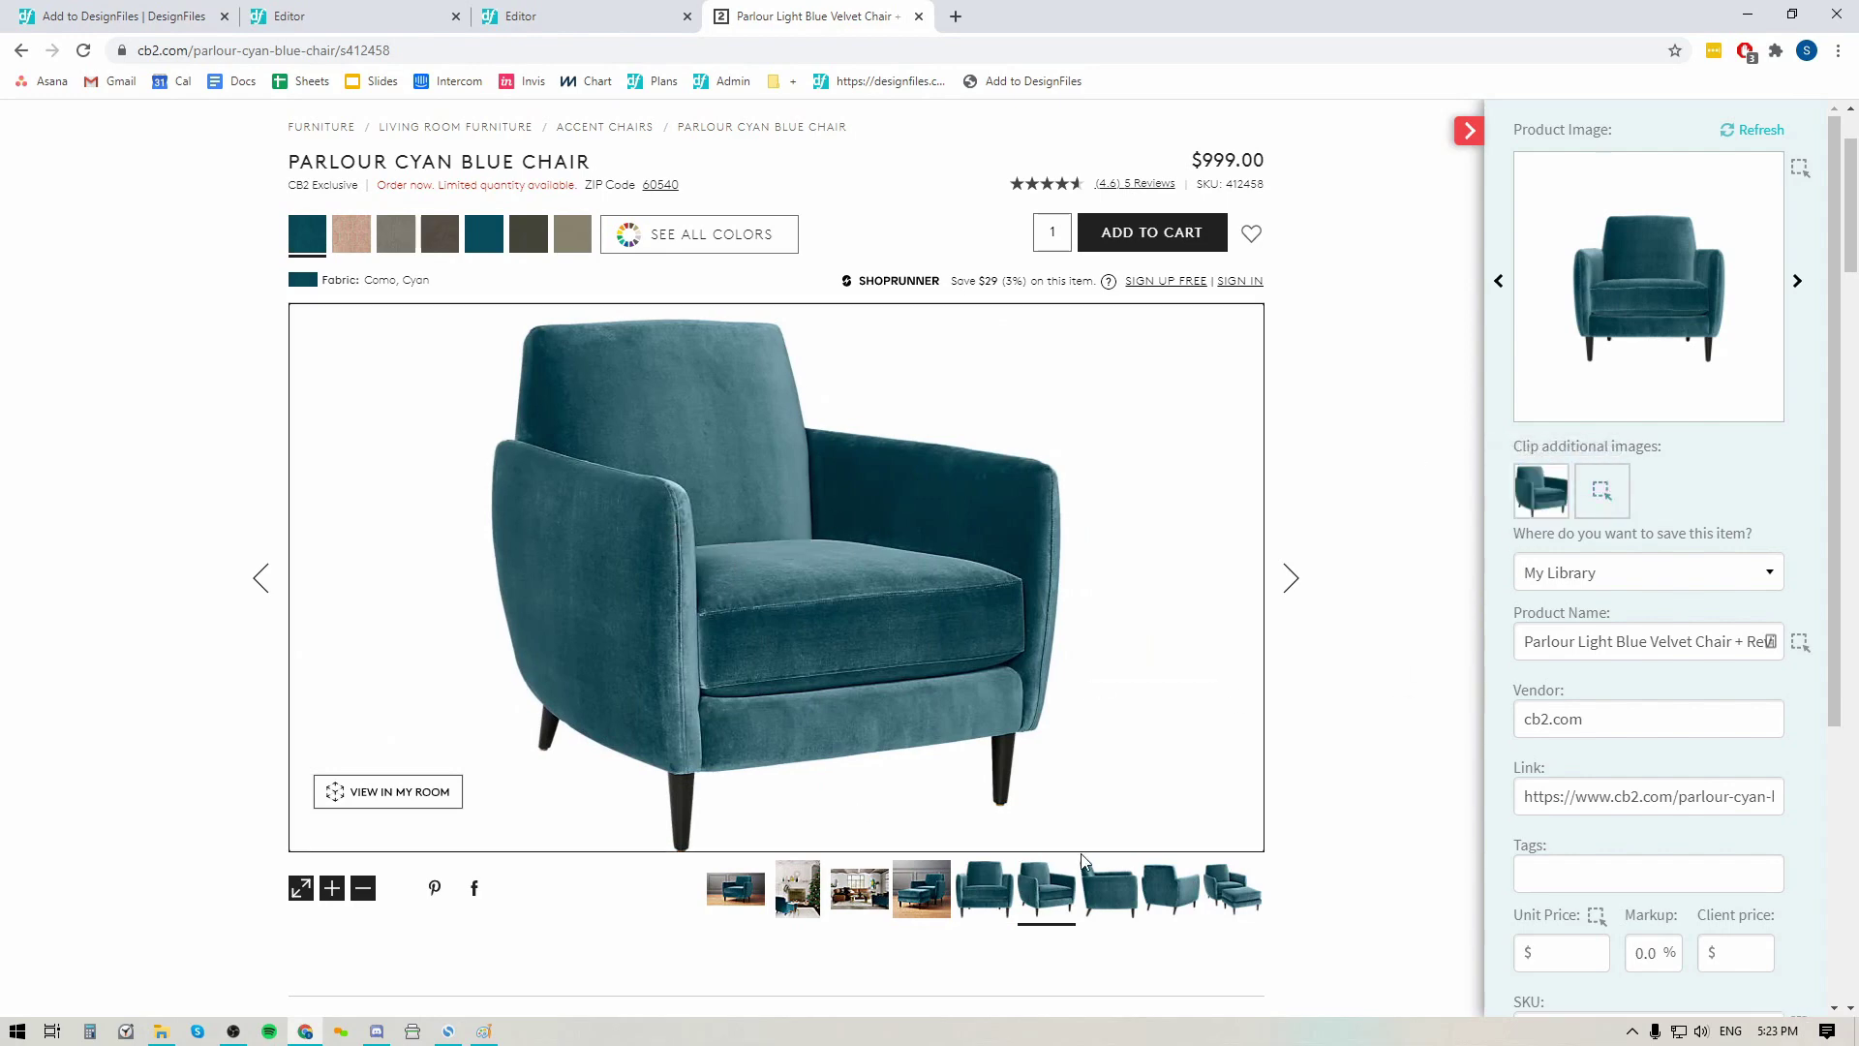
{"action": "left_click", "coordinate": [1106, 886]}
{"action": "left_click", "coordinate": [1602, 490]}
{"action": "left_click", "coordinate": [818, 526]}
Clip the back view and the chair-with-ottoman photo as additional images.
{"action": "left_click", "coordinate": [1194, 905]}
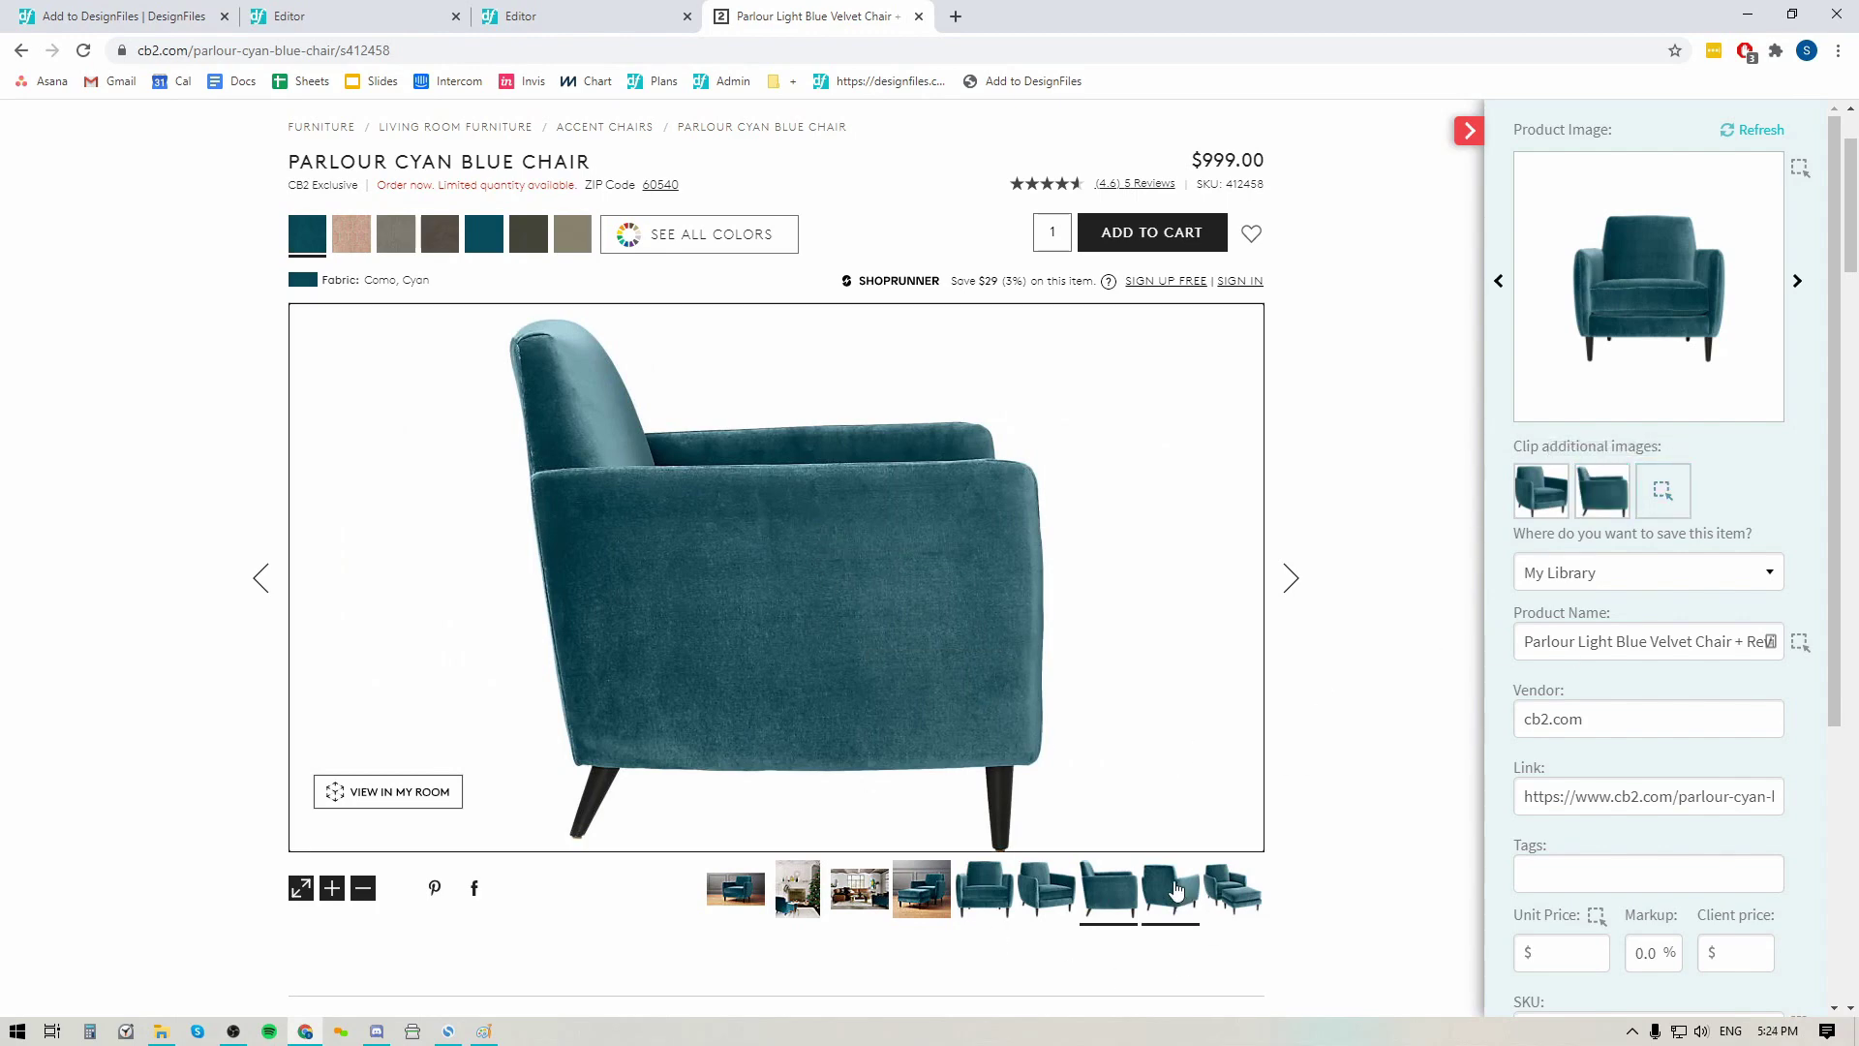
{"action": "left_click", "coordinate": [1662, 490]}
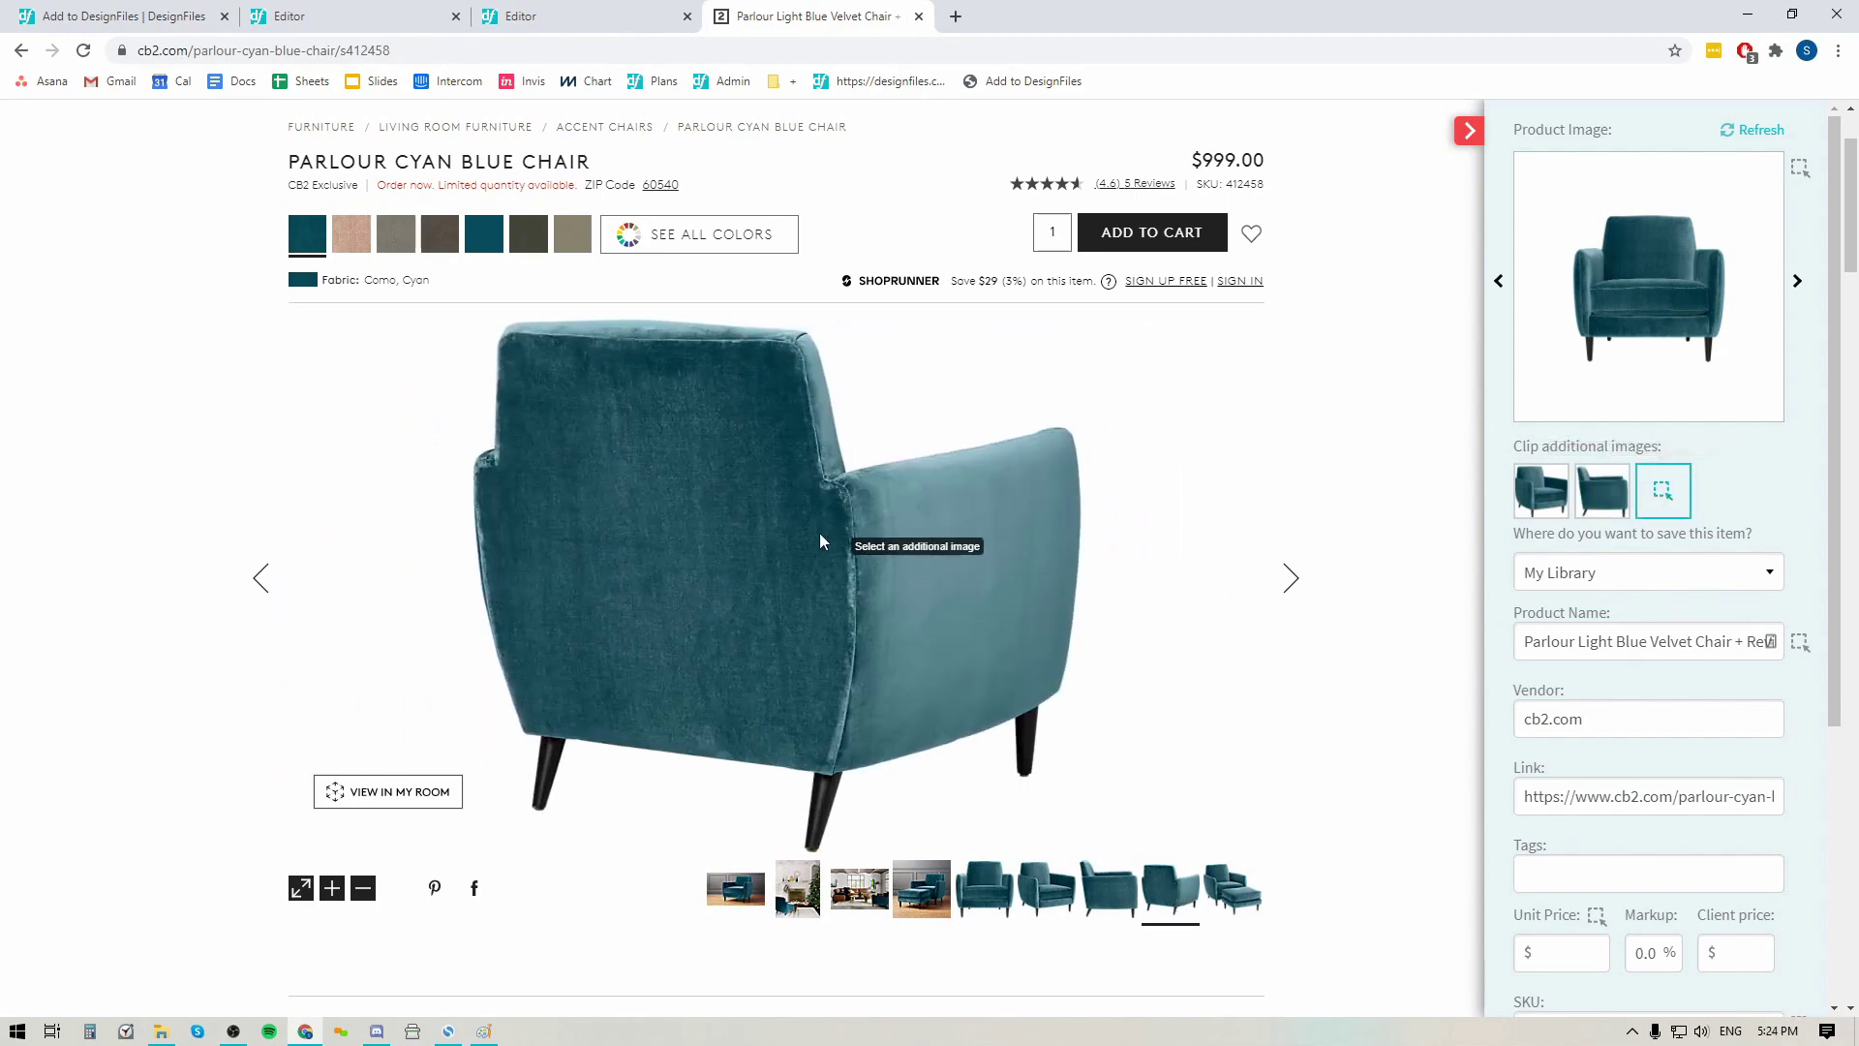
{"action": "left_click", "coordinate": [842, 539]}
{"action": "left_click", "coordinate": [1232, 887]}
{"action": "left_click", "coordinate": [1733, 510]}
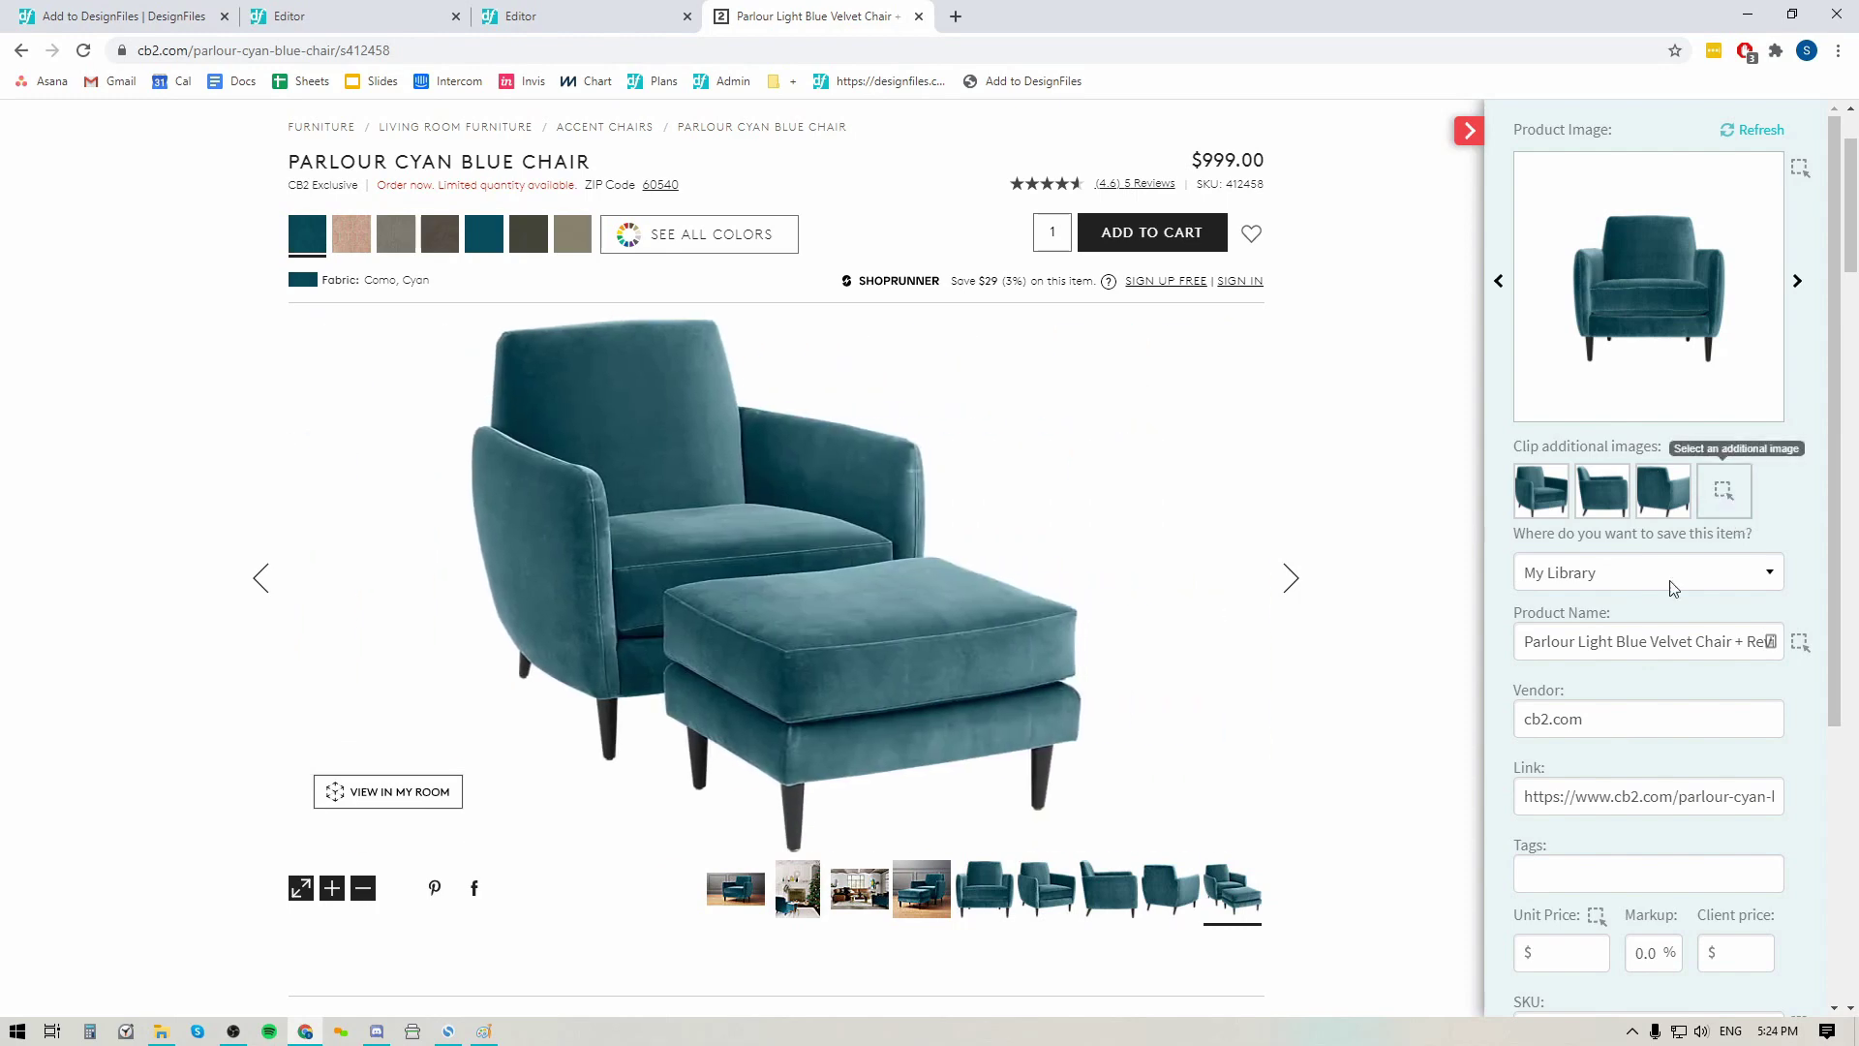
{"action": "left_click", "coordinate": [915, 582]}
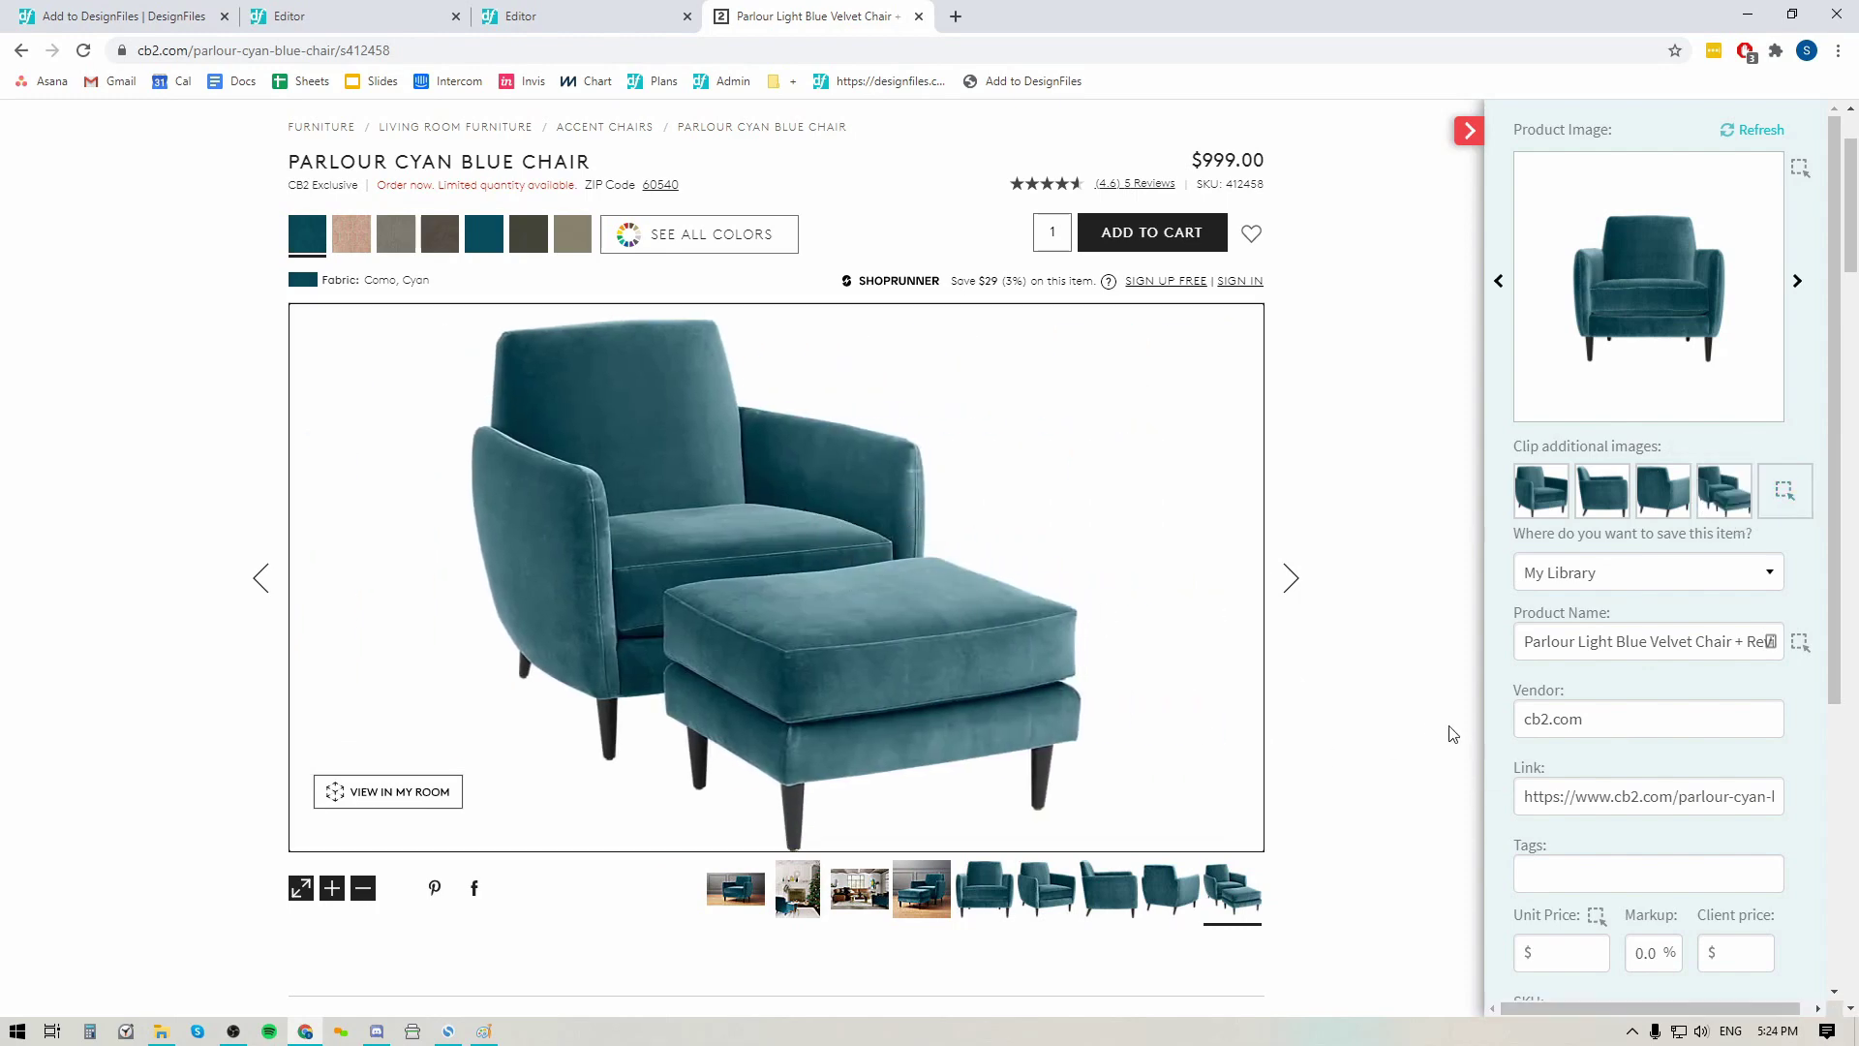
{"action": "scroll", "coordinate": [1668, 713], "scroll_direction": "down", "scroll_amount": 2}
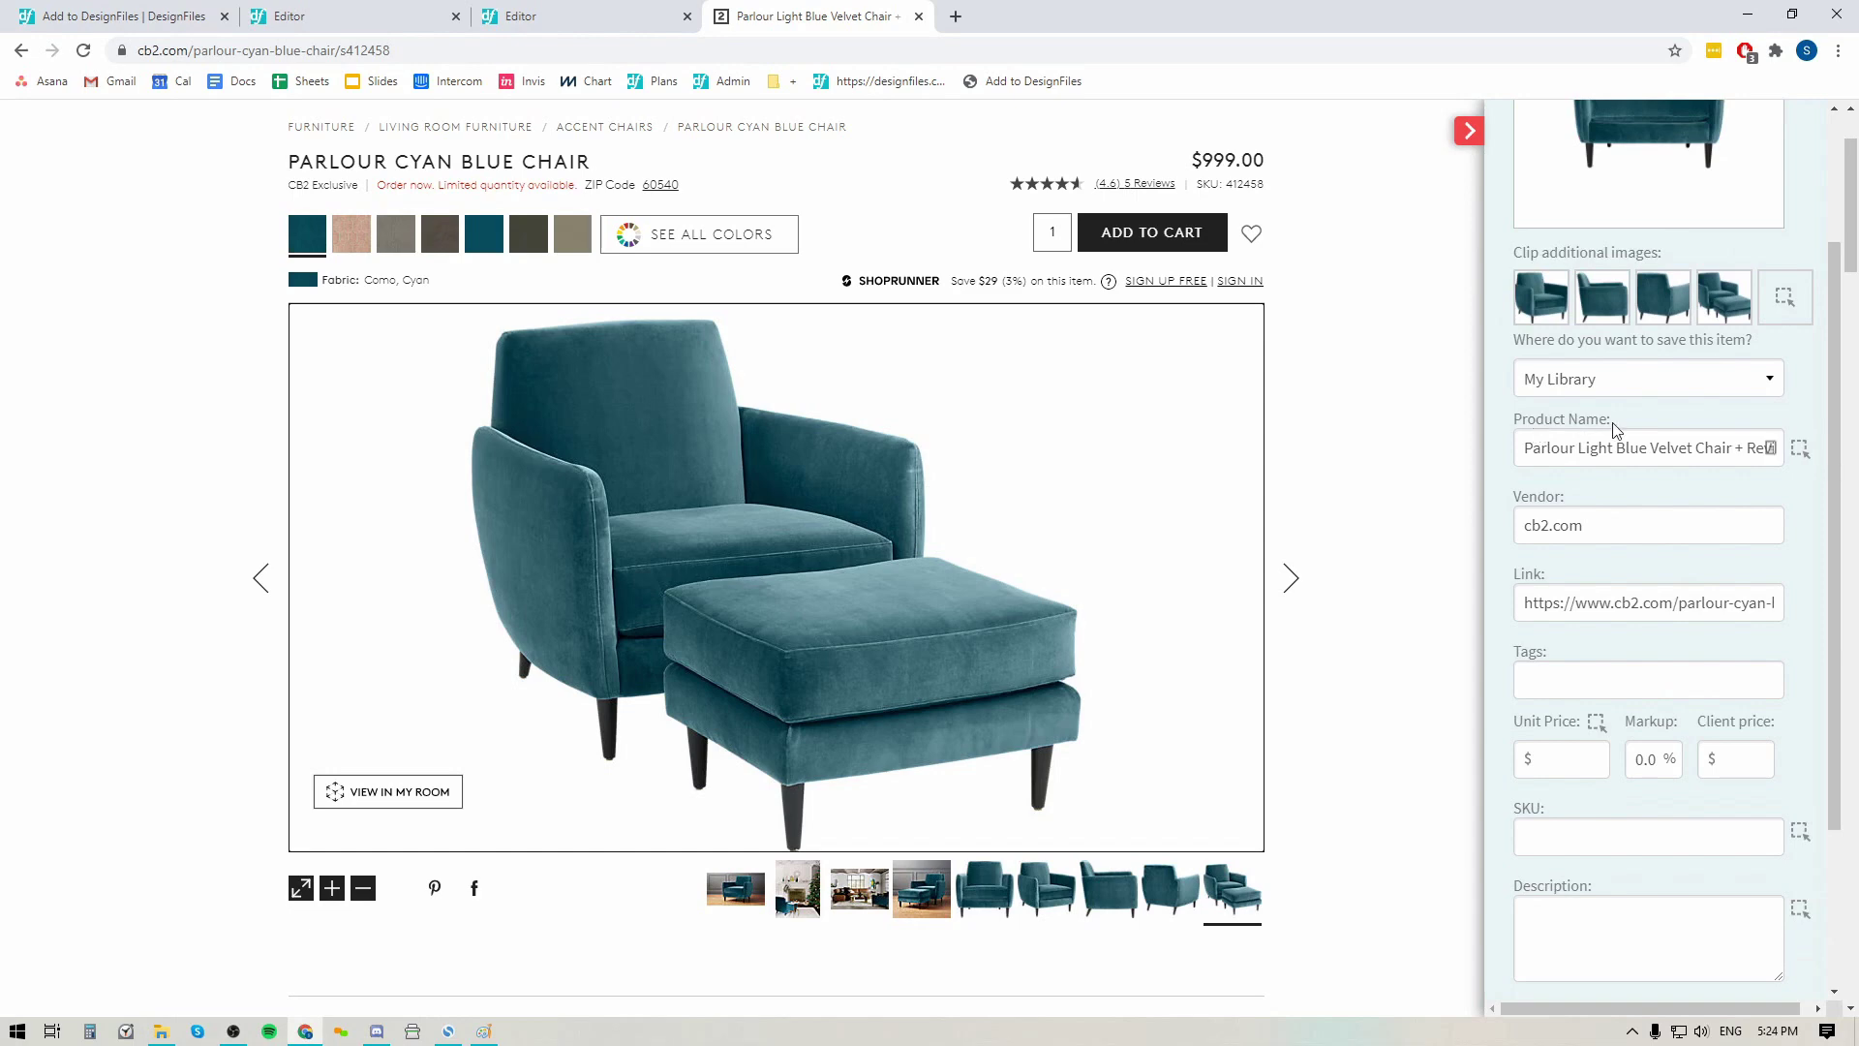
{"action": "scroll", "coordinate": [1529, 654], "scroll_direction": "down", "scroll_amount": 3}
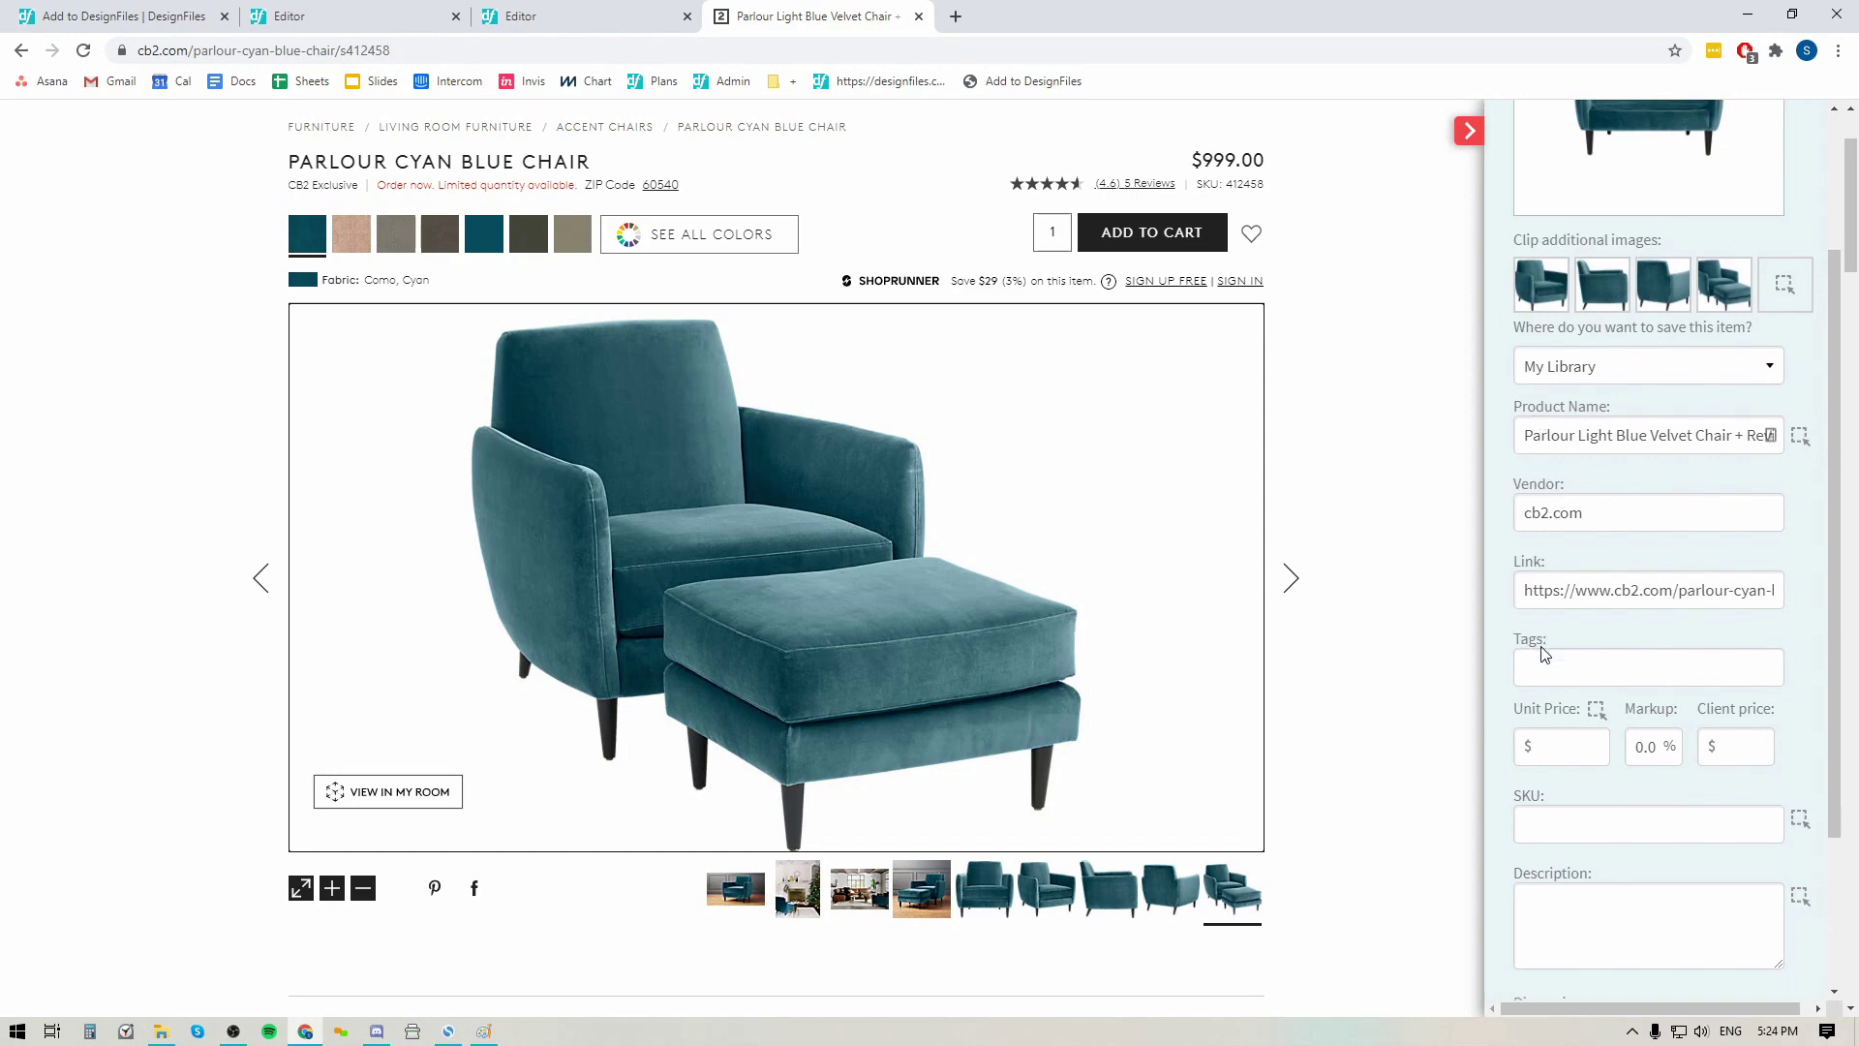
{"action": "scroll", "coordinate": [1564, 503], "scroll_direction": "down", "scroll_amount": 2}
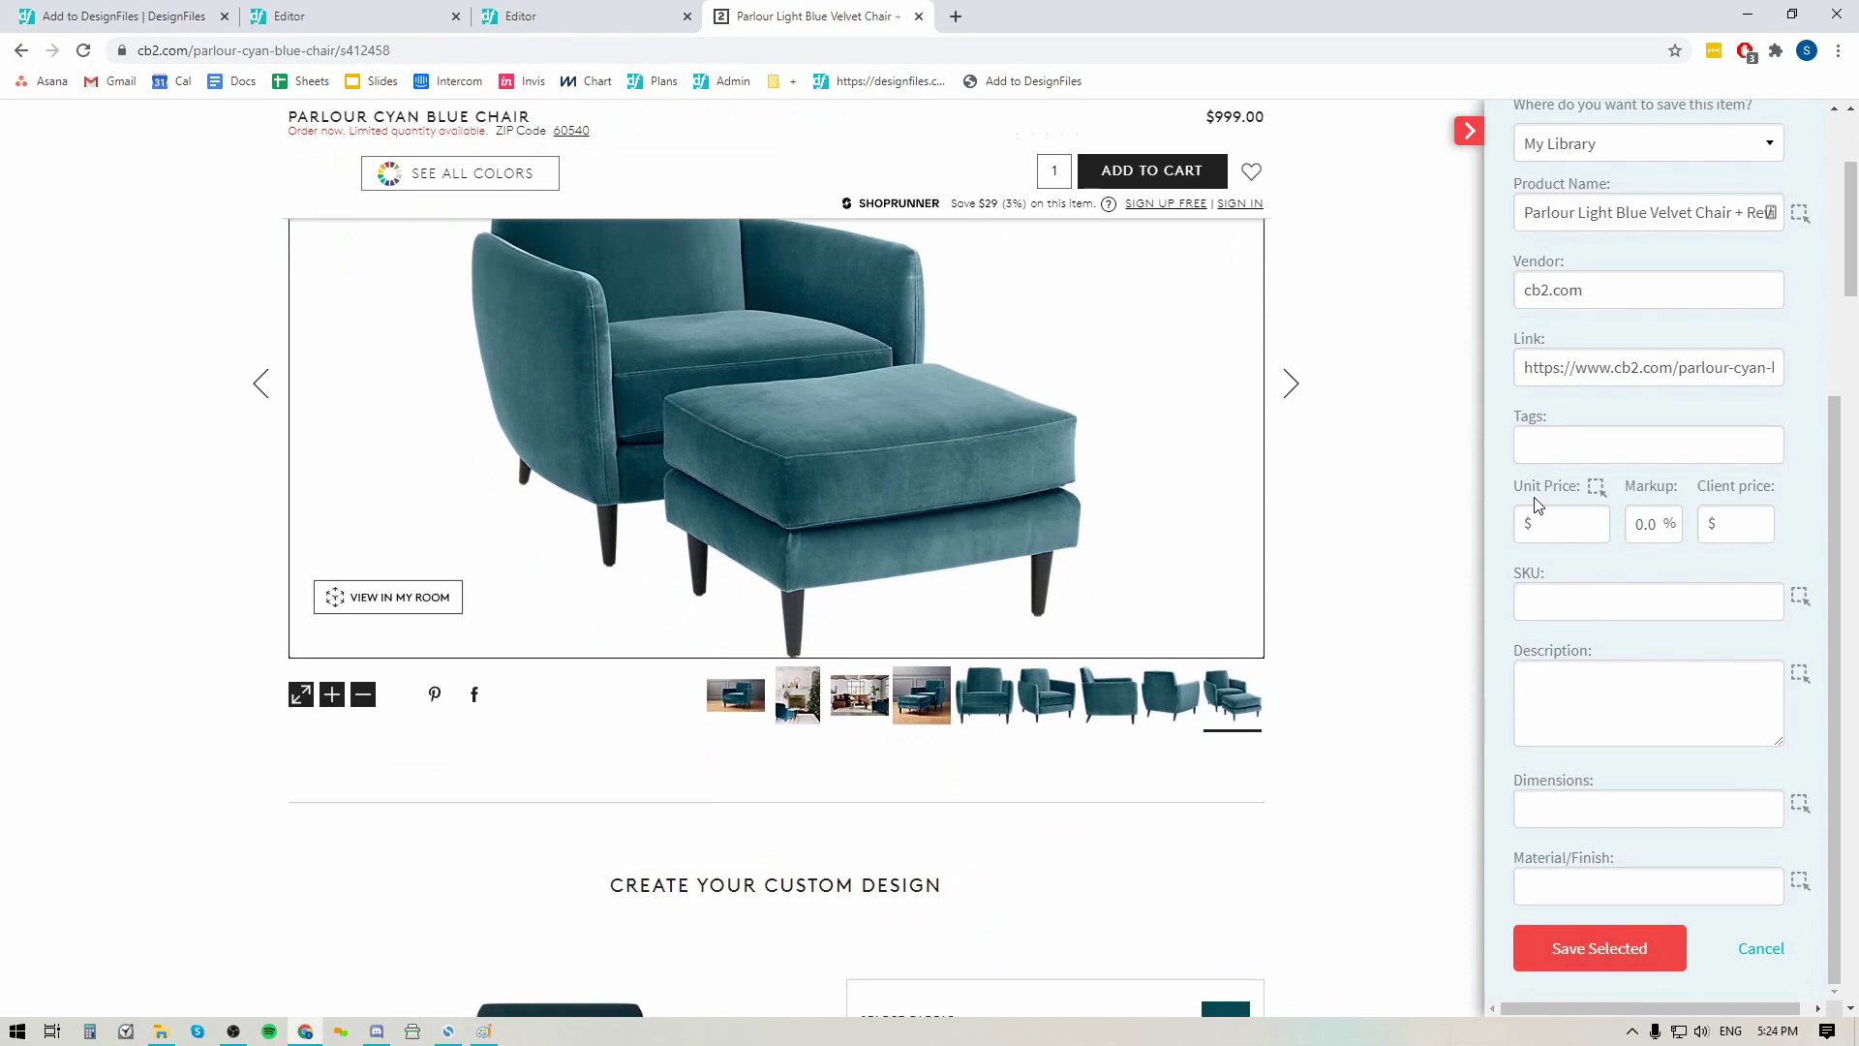
{"action": "scroll", "coordinate": [1572, 539], "scroll_direction": "up", "scroll_amount": 1}
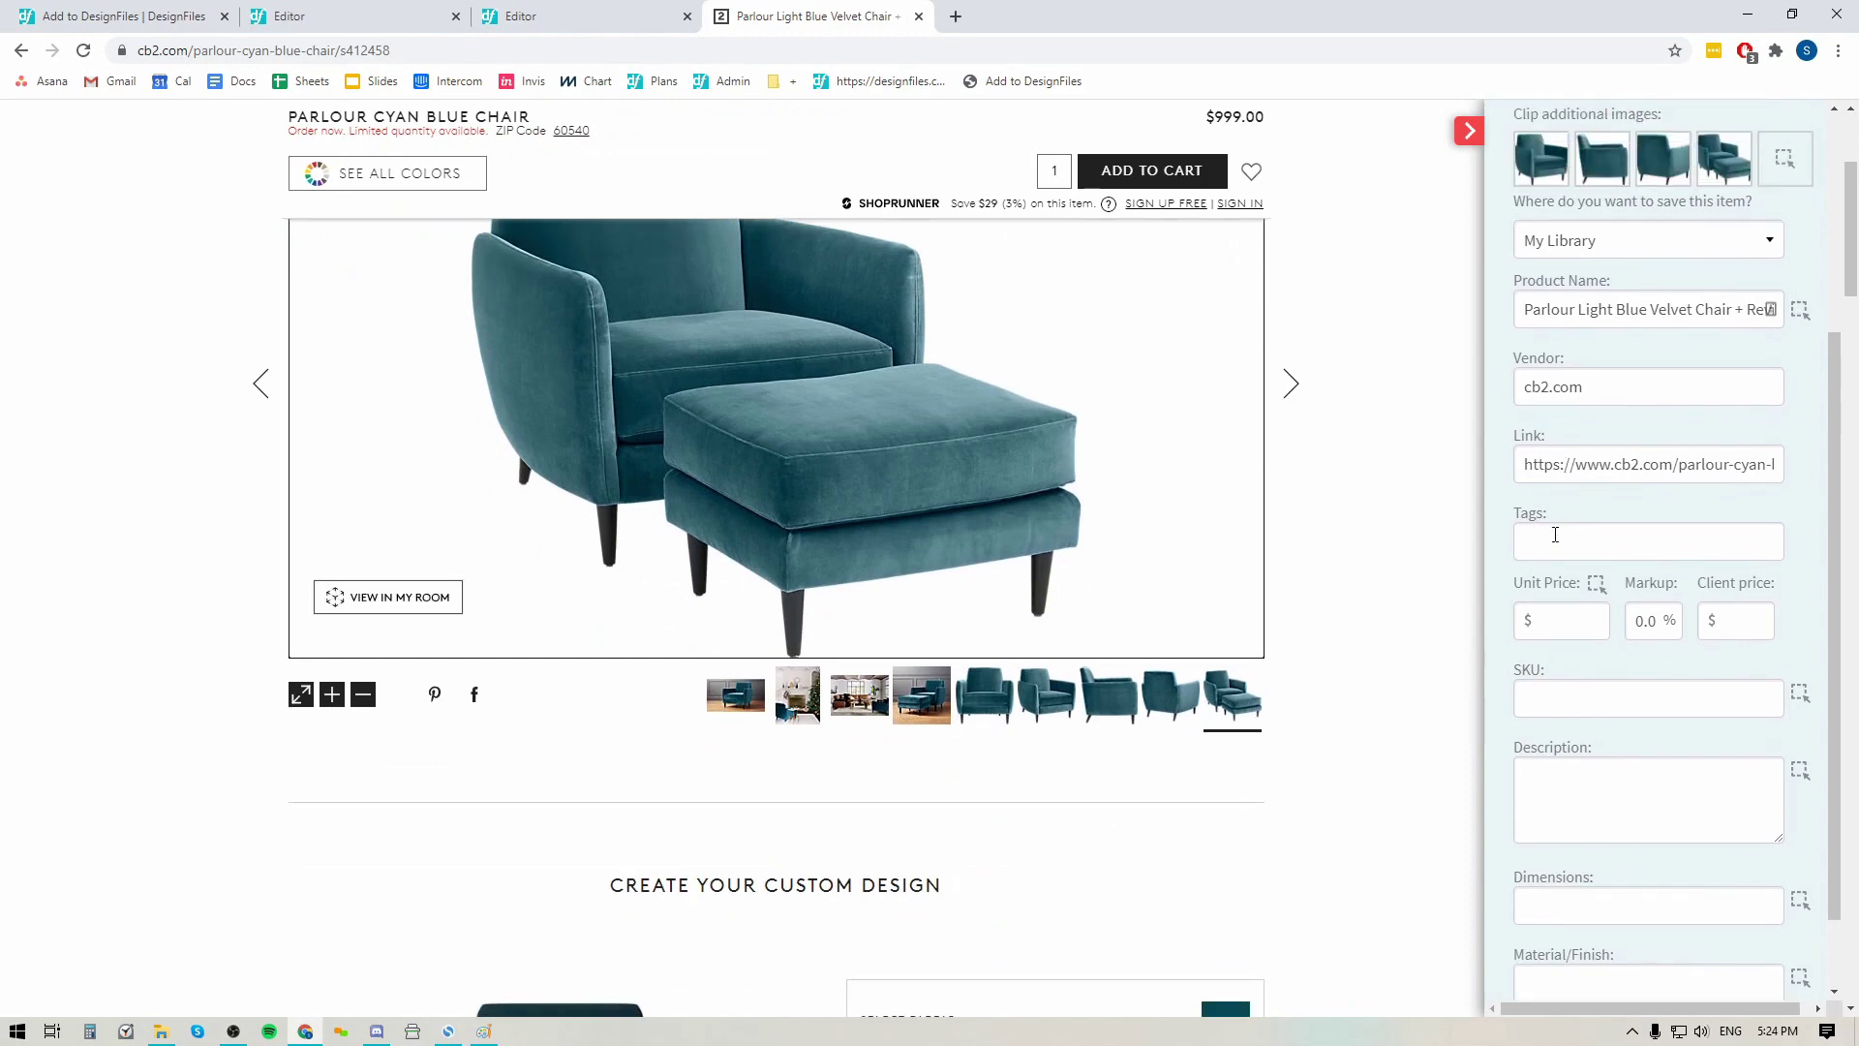
Add 'armchair' as a tag on the Parlour chair clip.
{"action": "scroll", "coordinate": [1411, 610], "scroll_direction": "up", "scroll_amount": 2}
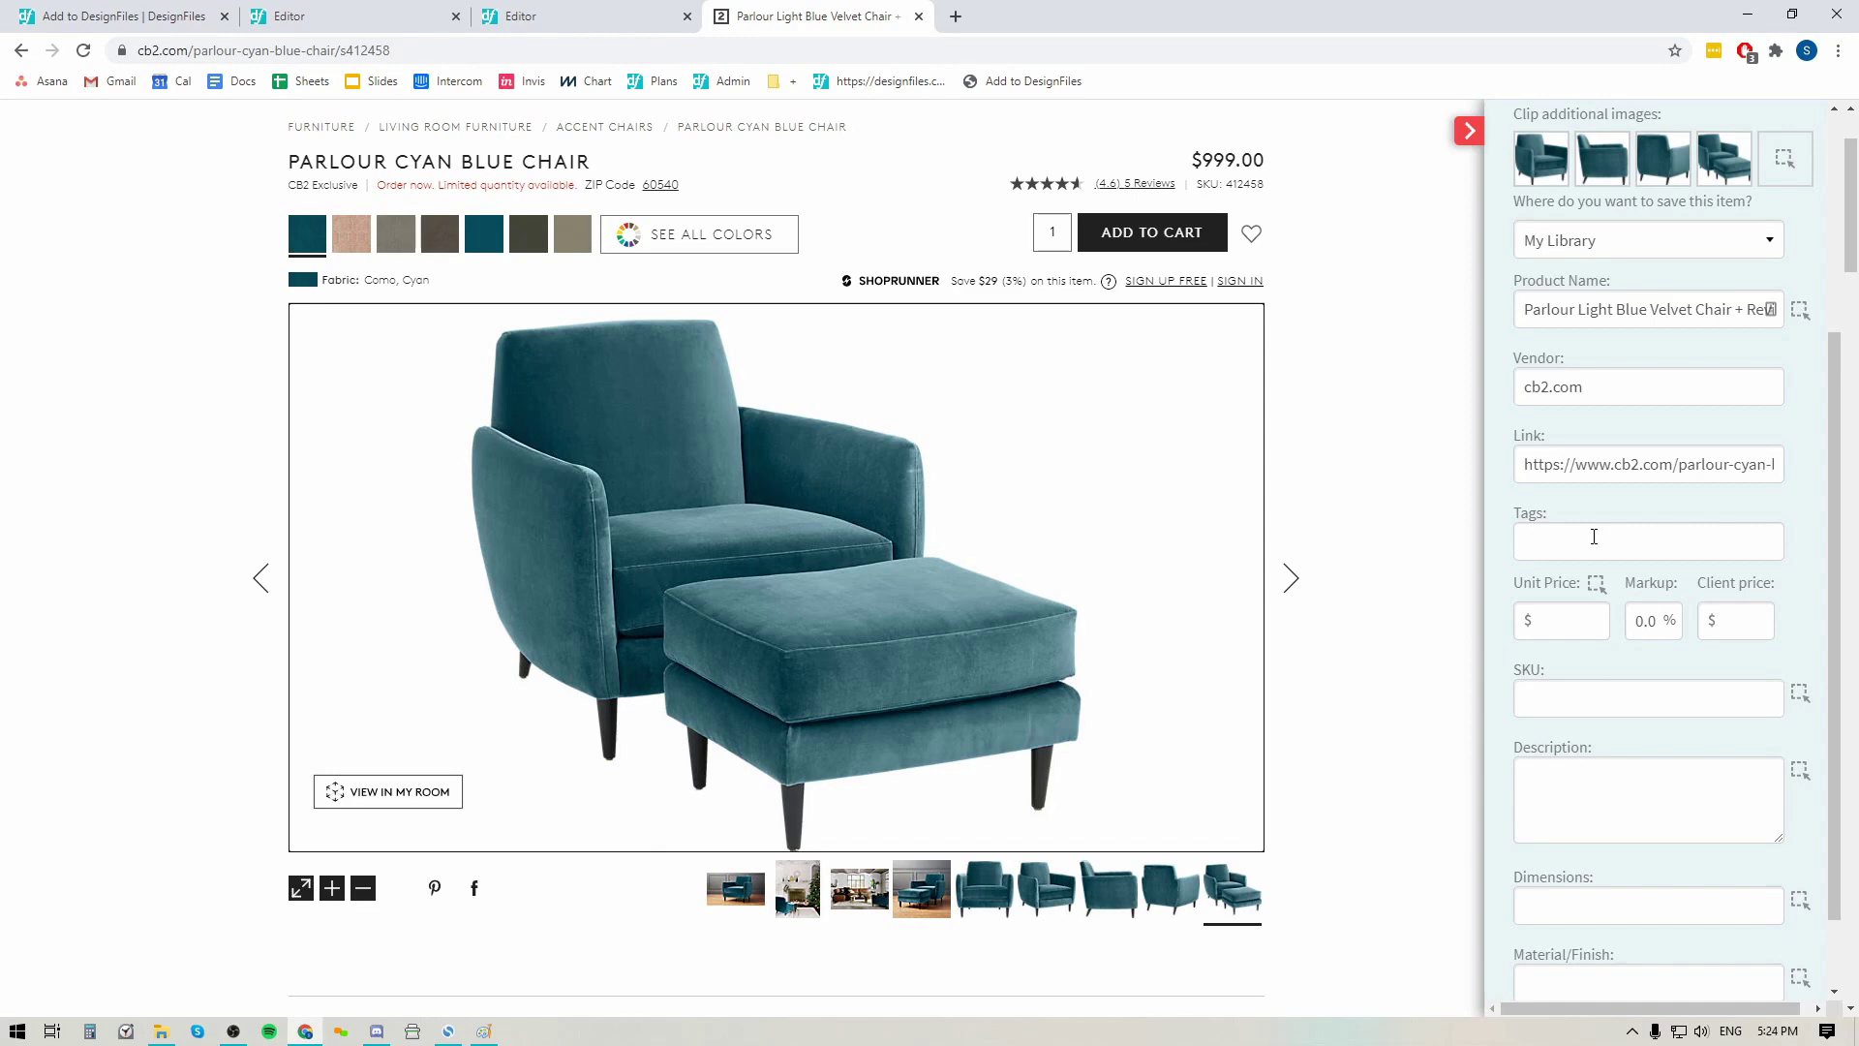
{"action": "left_click", "coordinate": [1585, 538]}
{"action": "type", "text": "armchair"}
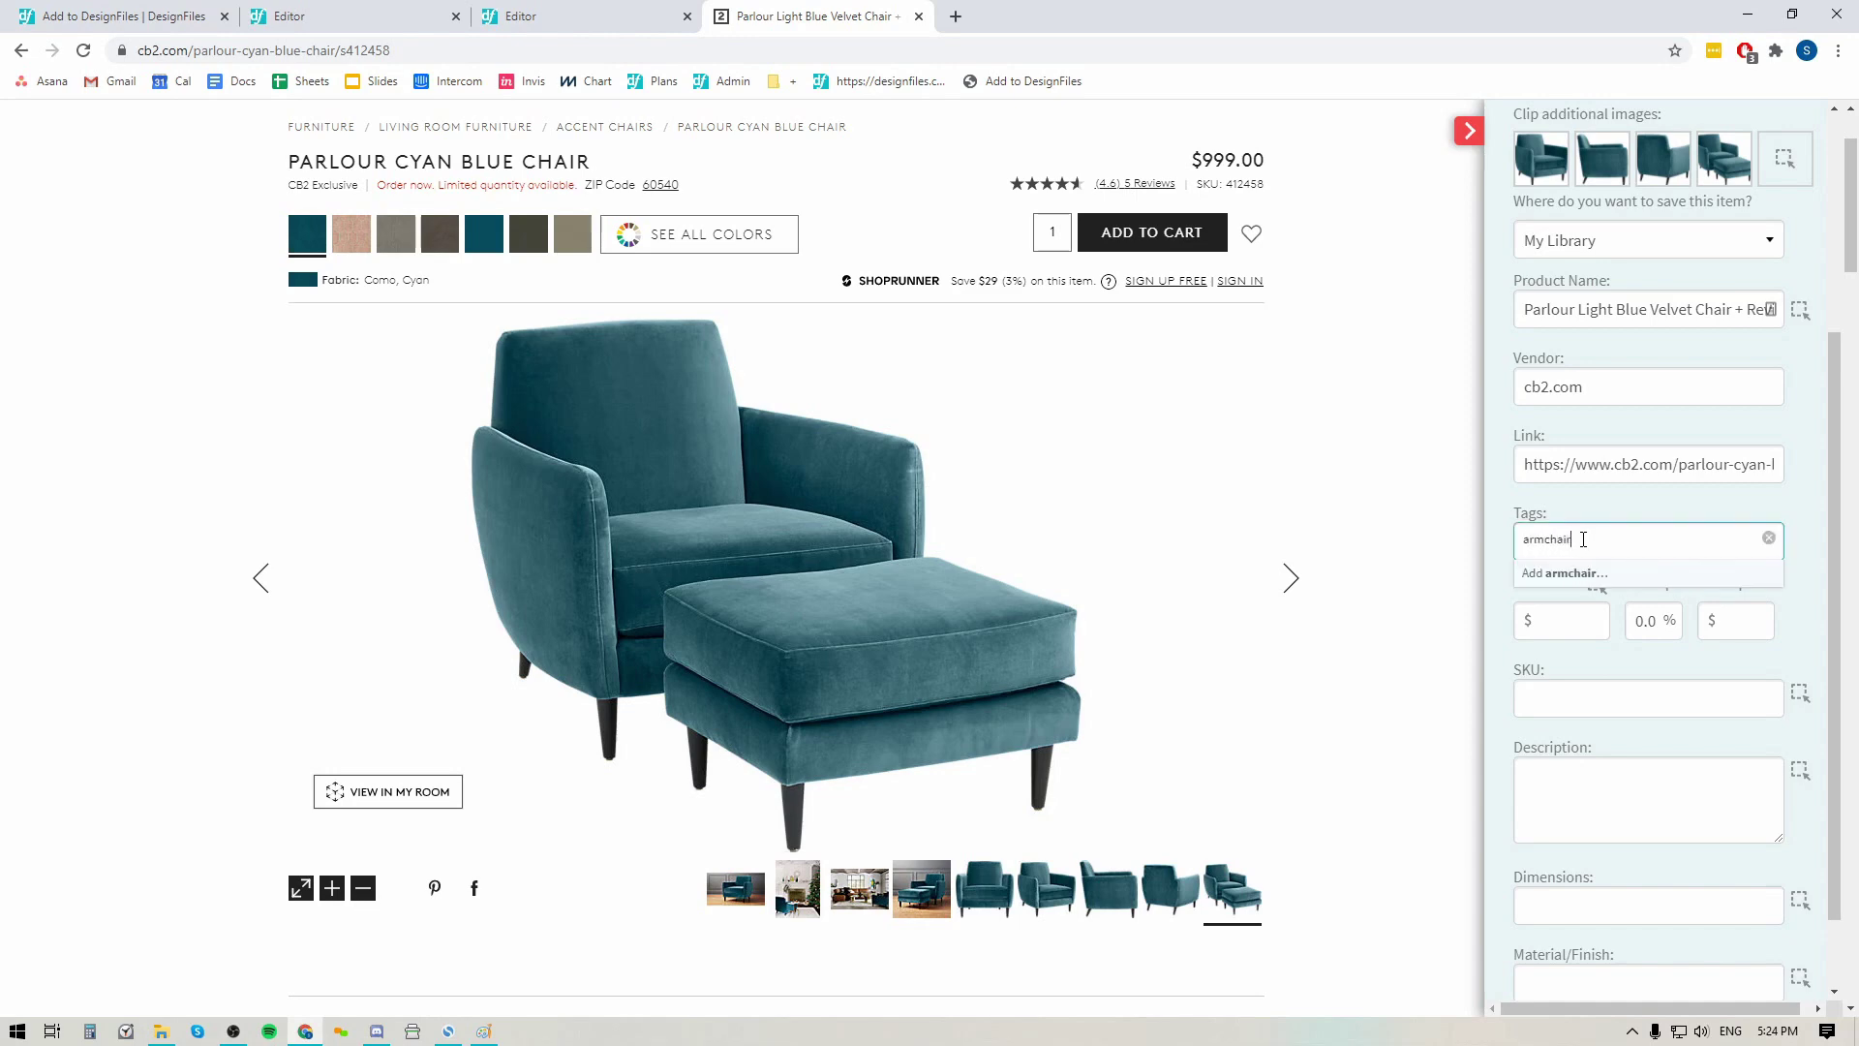
{"action": "key", "text": "Return"}
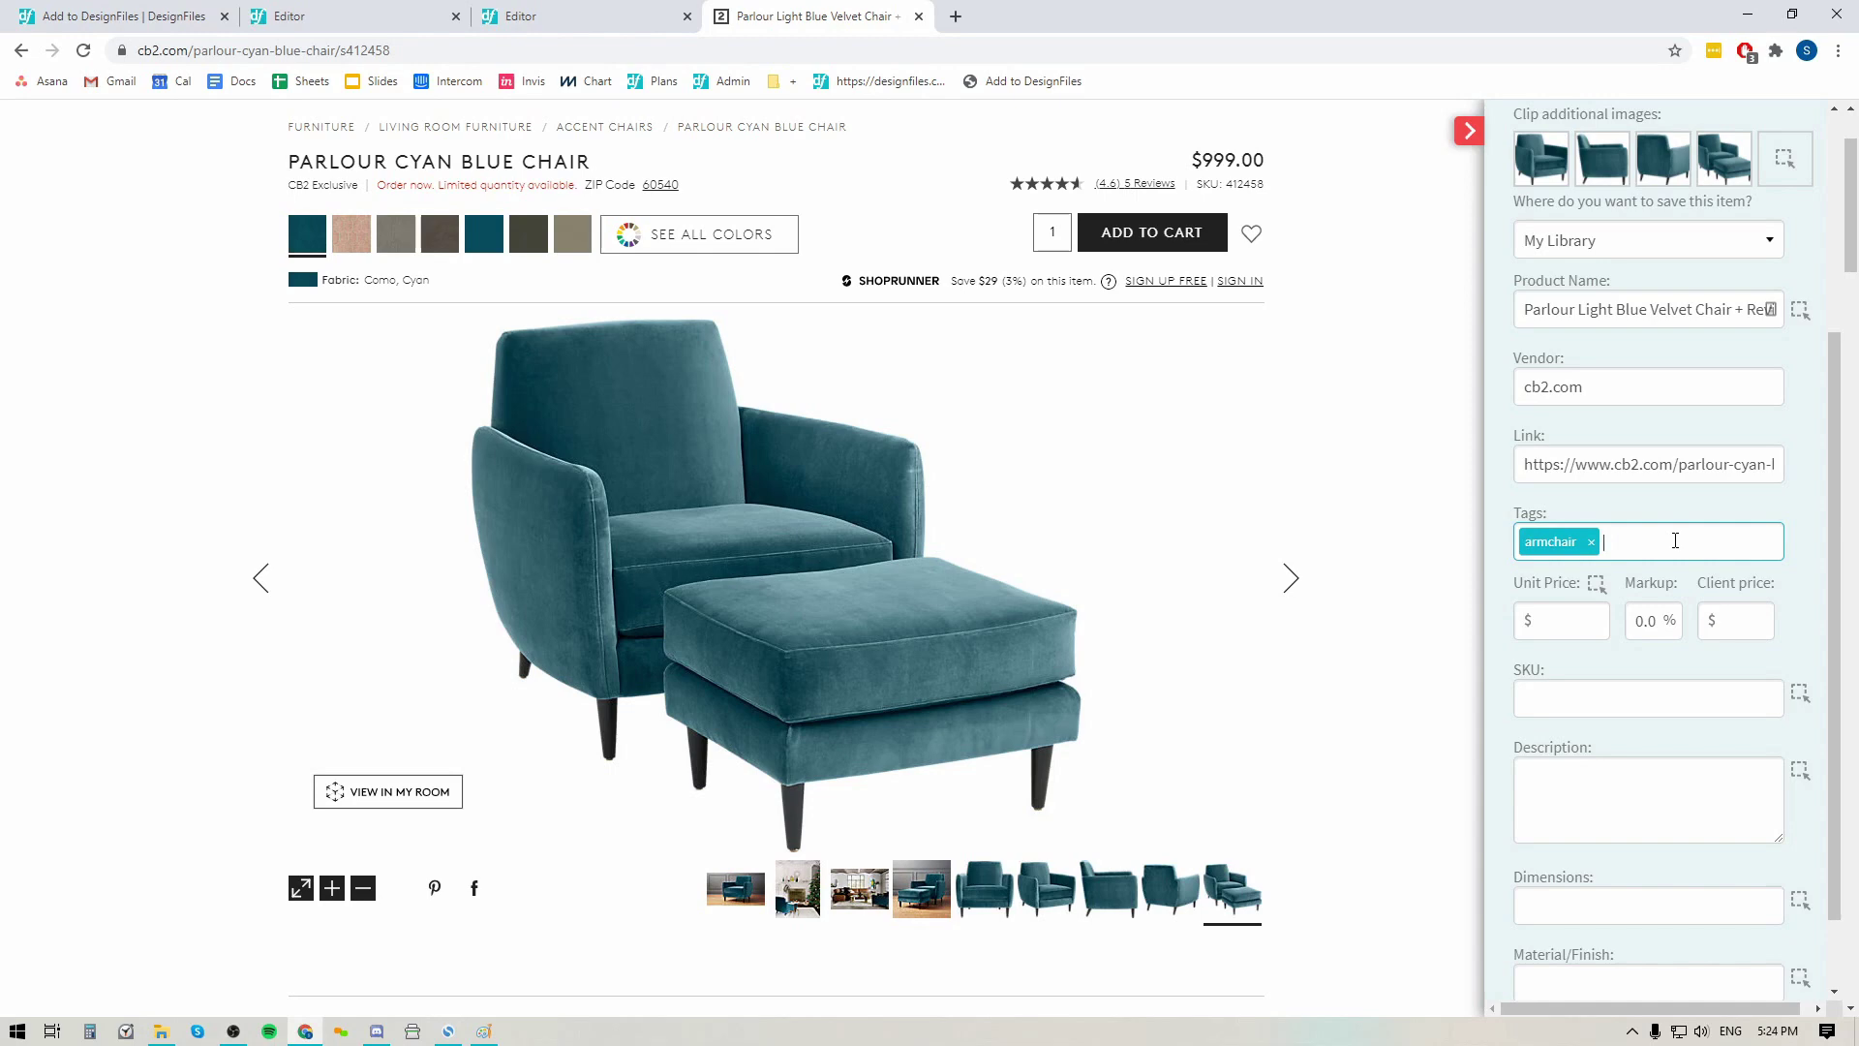
{"action": "scroll", "coordinate": [1656, 601], "scroll_direction": "down", "scroll_amount": 1}
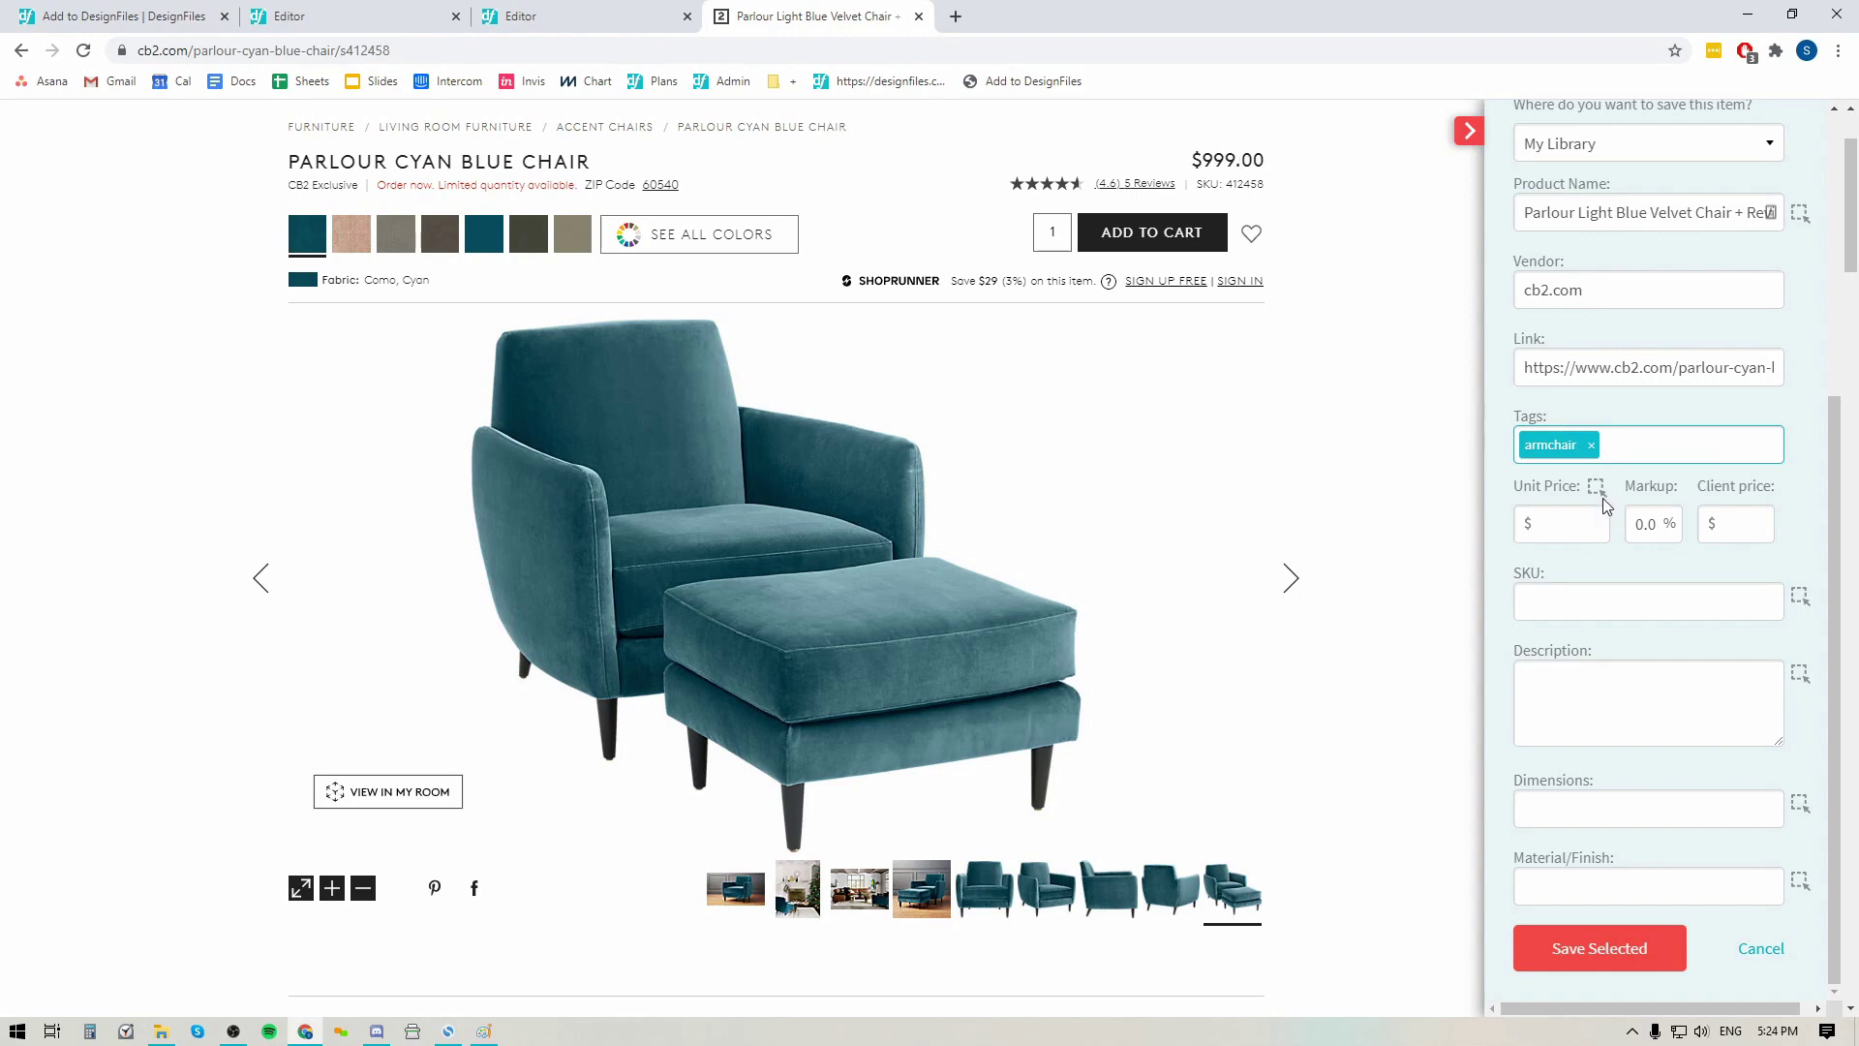
{"action": "left_click", "coordinate": [1549, 528]}
Take the $999.00 page price, change the unit price to 700 and the markup to 40%.
{"action": "left_click", "coordinate": [1228, 161]}
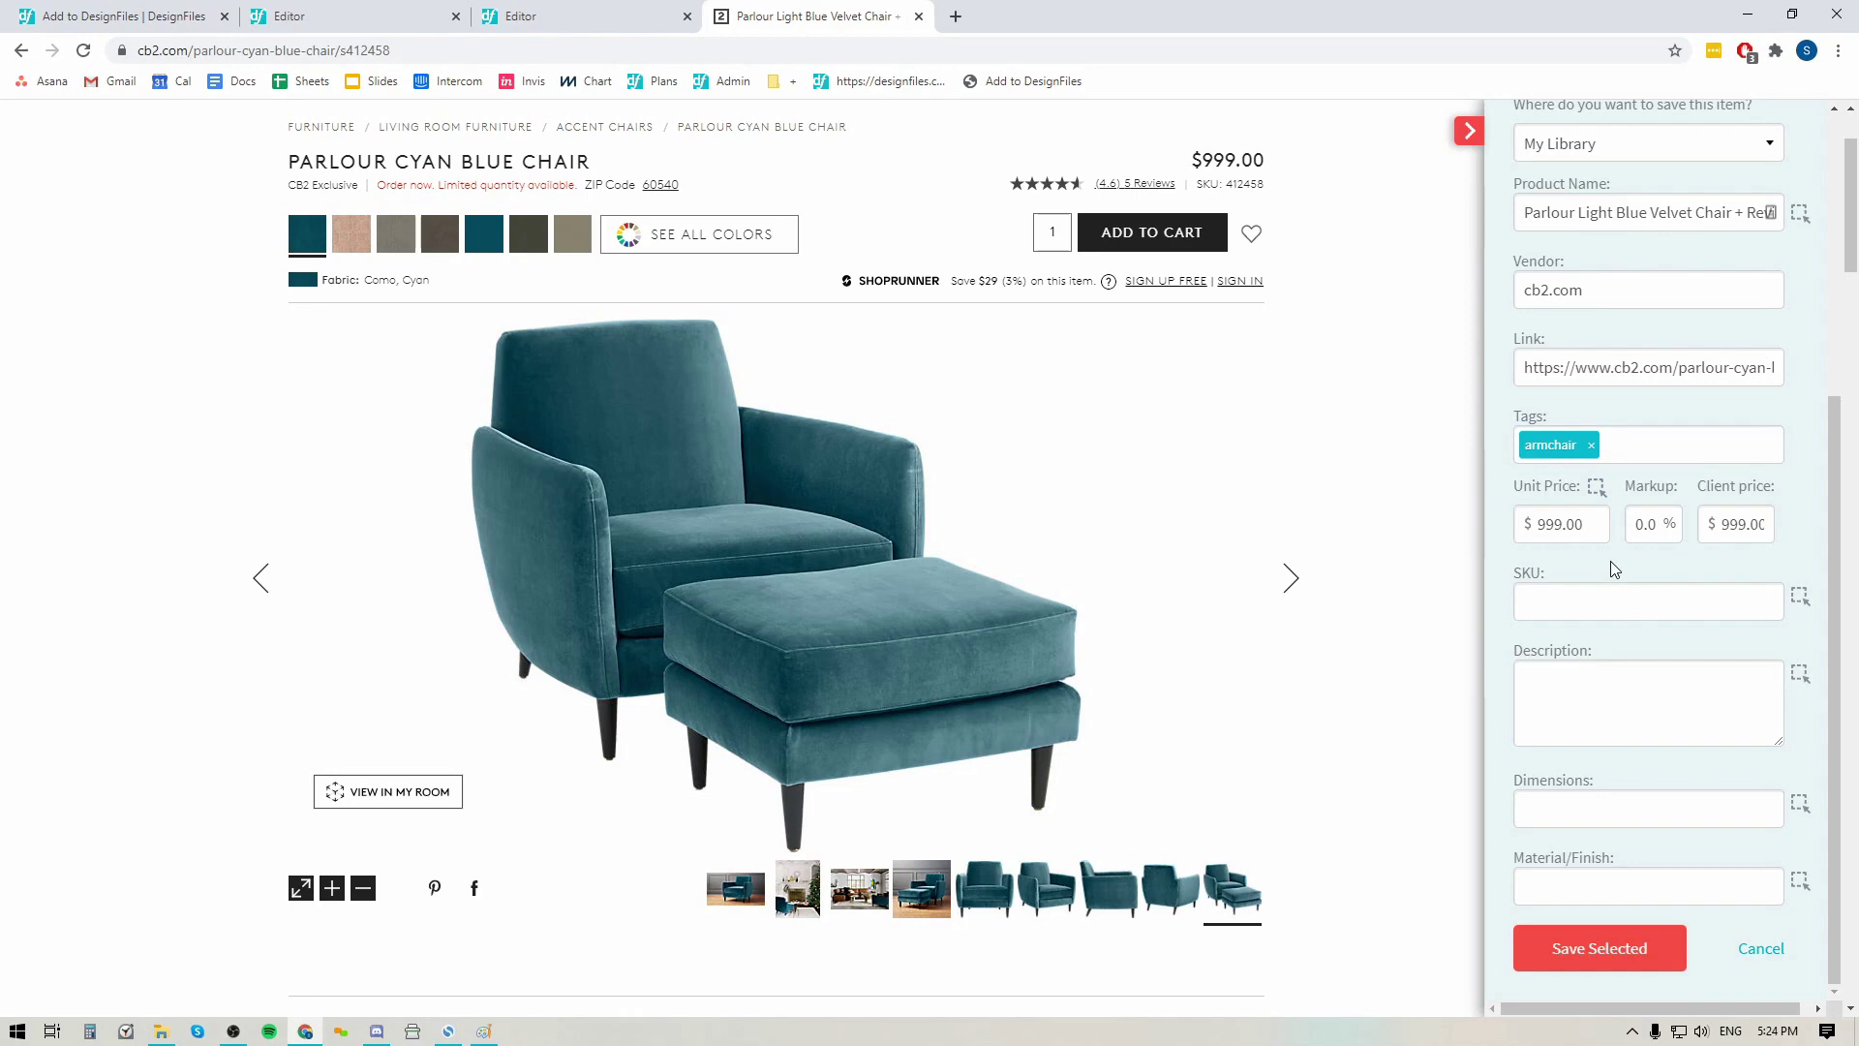
{"action": "double_click", "coordinate": [1562, 525]}
{"action": "type", "text": "700"}
{"action": "left_click", "coordinate": [1629, 515]}
{"action": "type", "text": "4"}
{"action": "scroll", "coordinate": [1668, 656], "scroll_direction": "down", "scroll_amount": 2}
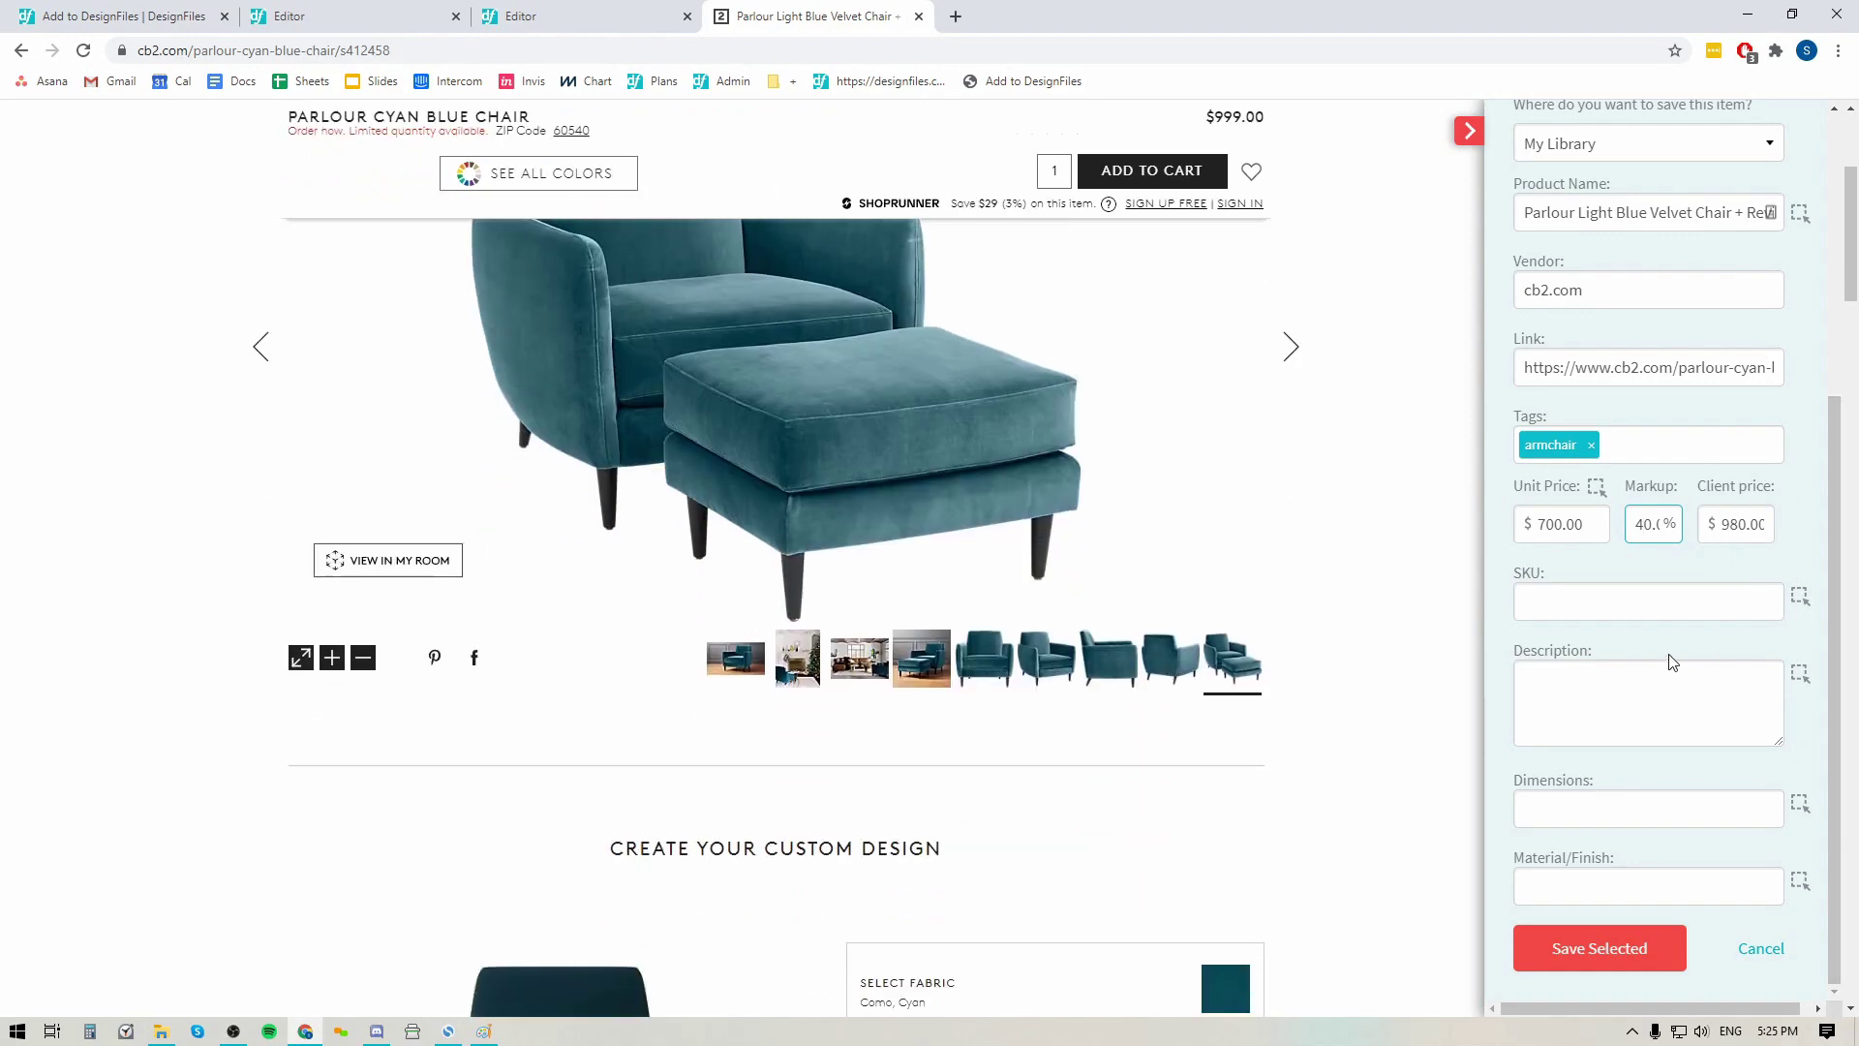
{"action": "scroll", "coordinate": [1645, 657], "scroll_direction": "up", "scroll_amount": 1}
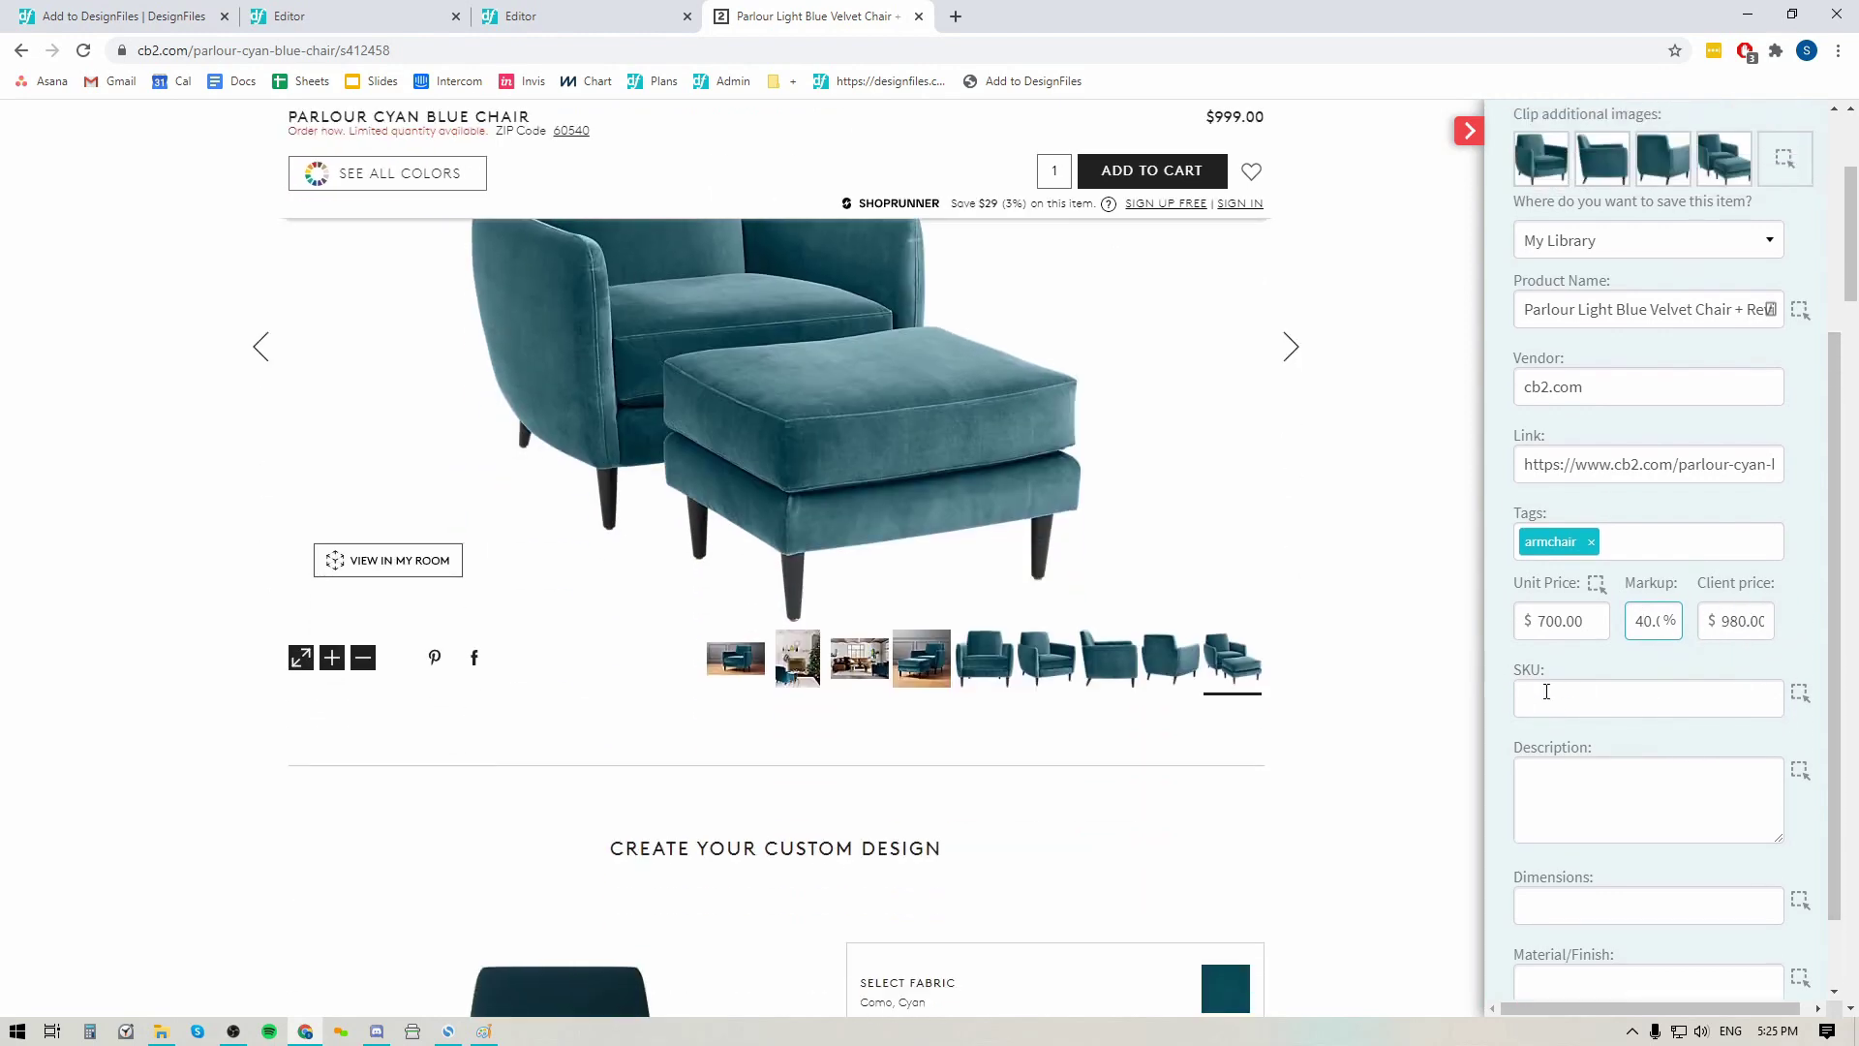
{"action": "scroll", "coordinate": [1546, 691], "scroll_direction": "down", "scroll_amount": 1}
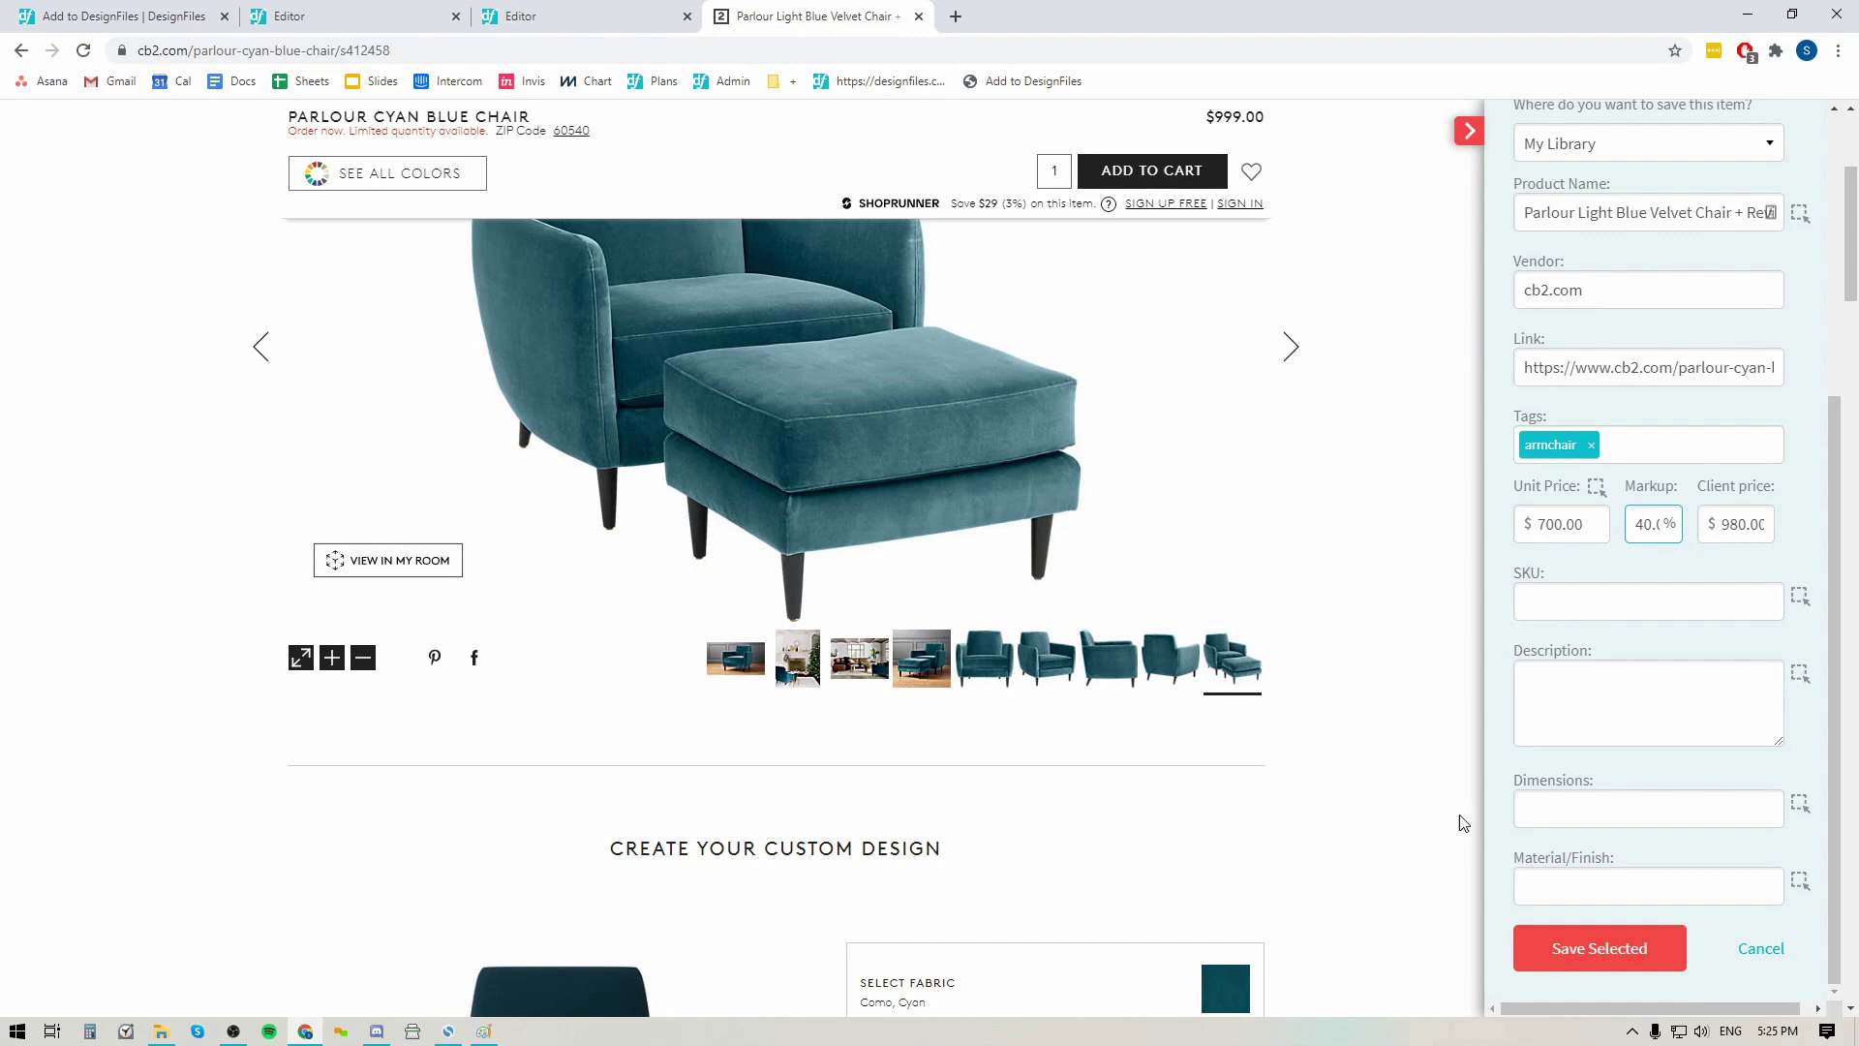
{"action": "scroll", "coordinate": [1308, 772], "scroll_direction": "up", "scroll_amount": 4}
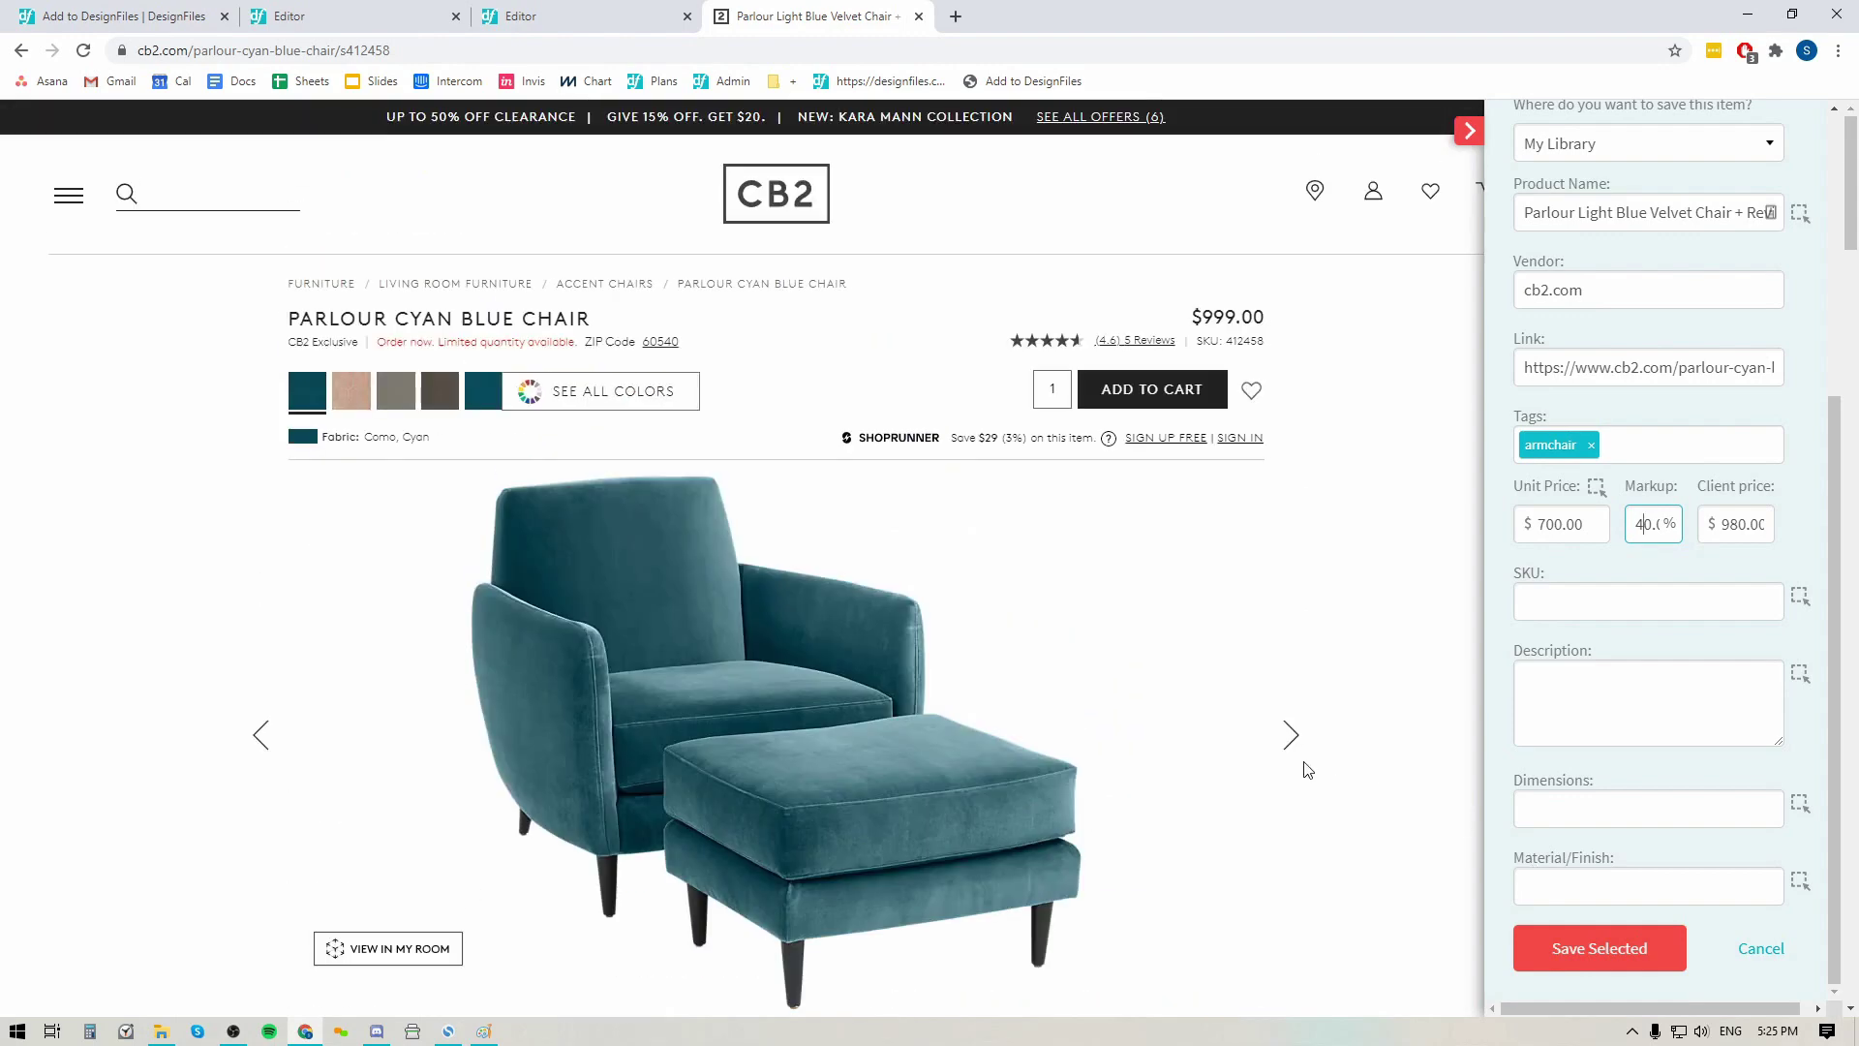
Fill the SKU field with the page's number 412458.
{"action": "left_click", "coordinate": [1802, 600]}
{"action": "left_click", "coordinate": [1249, 339]}
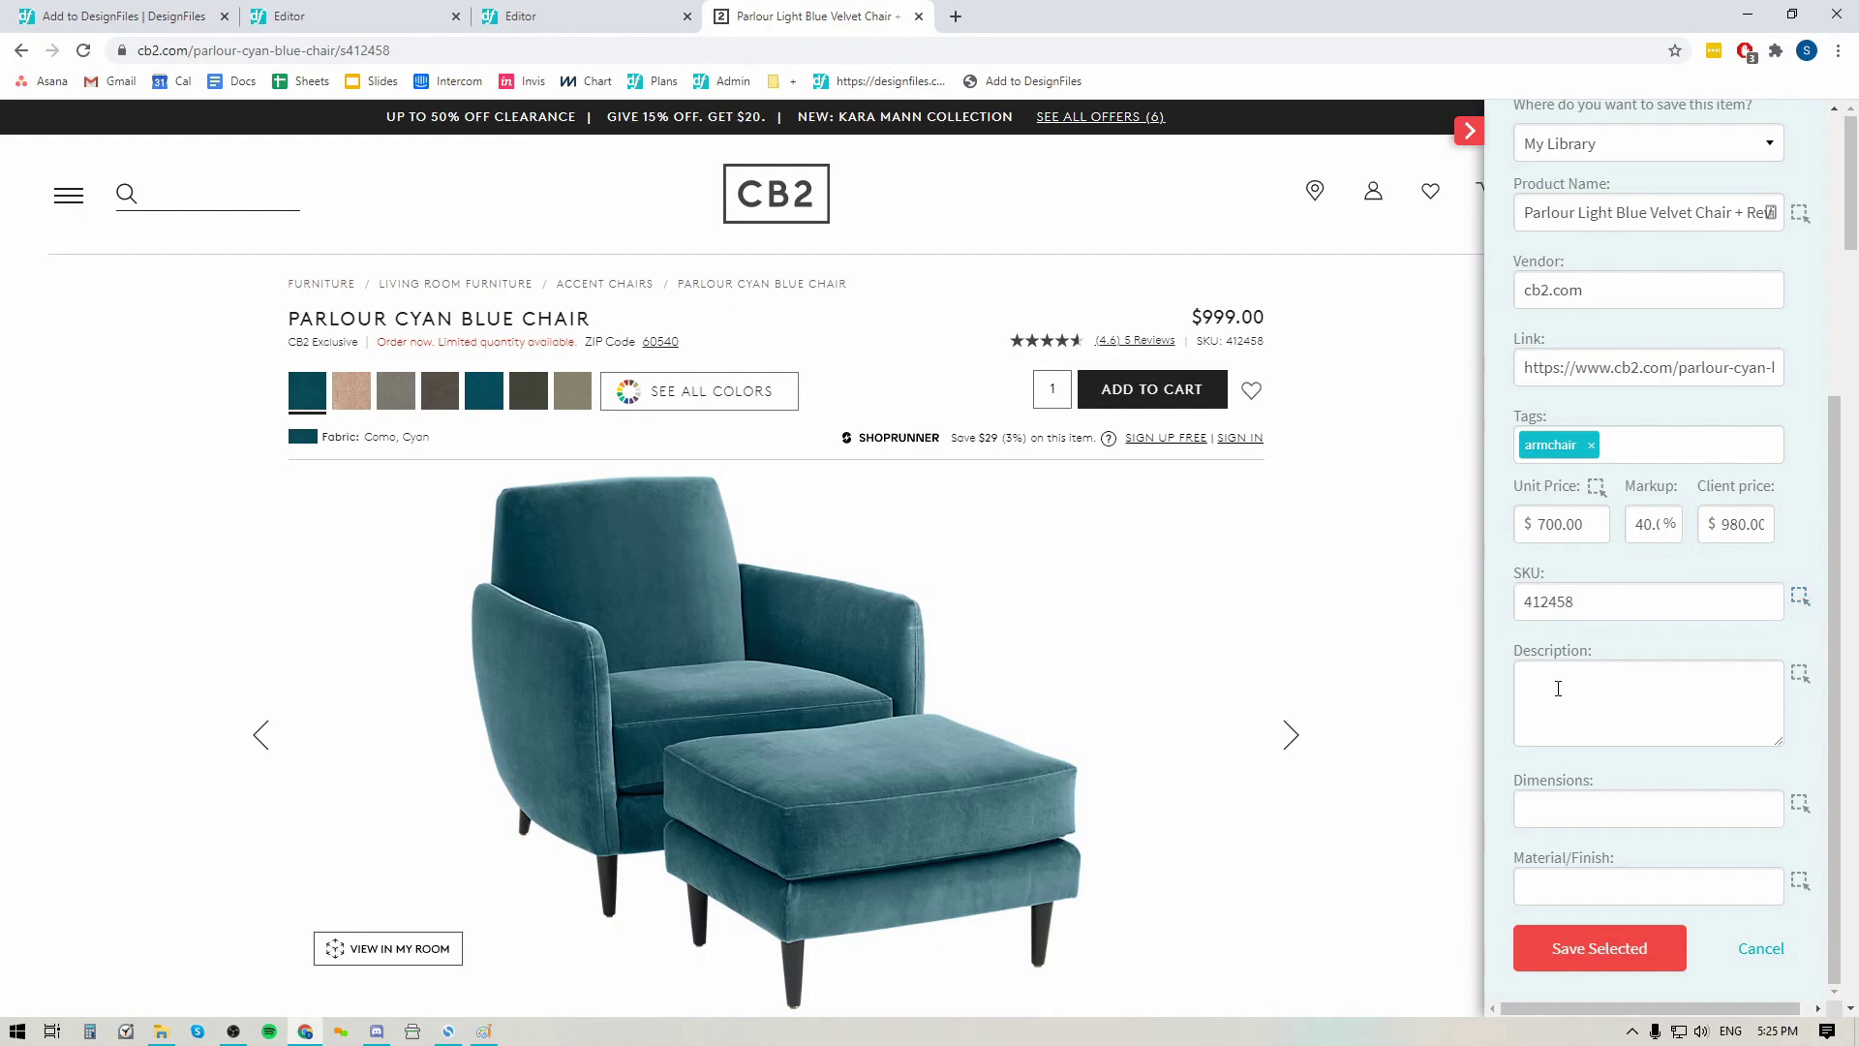
{"action": "scroll", "coordinate": [1019, 732], "scroll_direction": "down", "scroll_amount": 10}
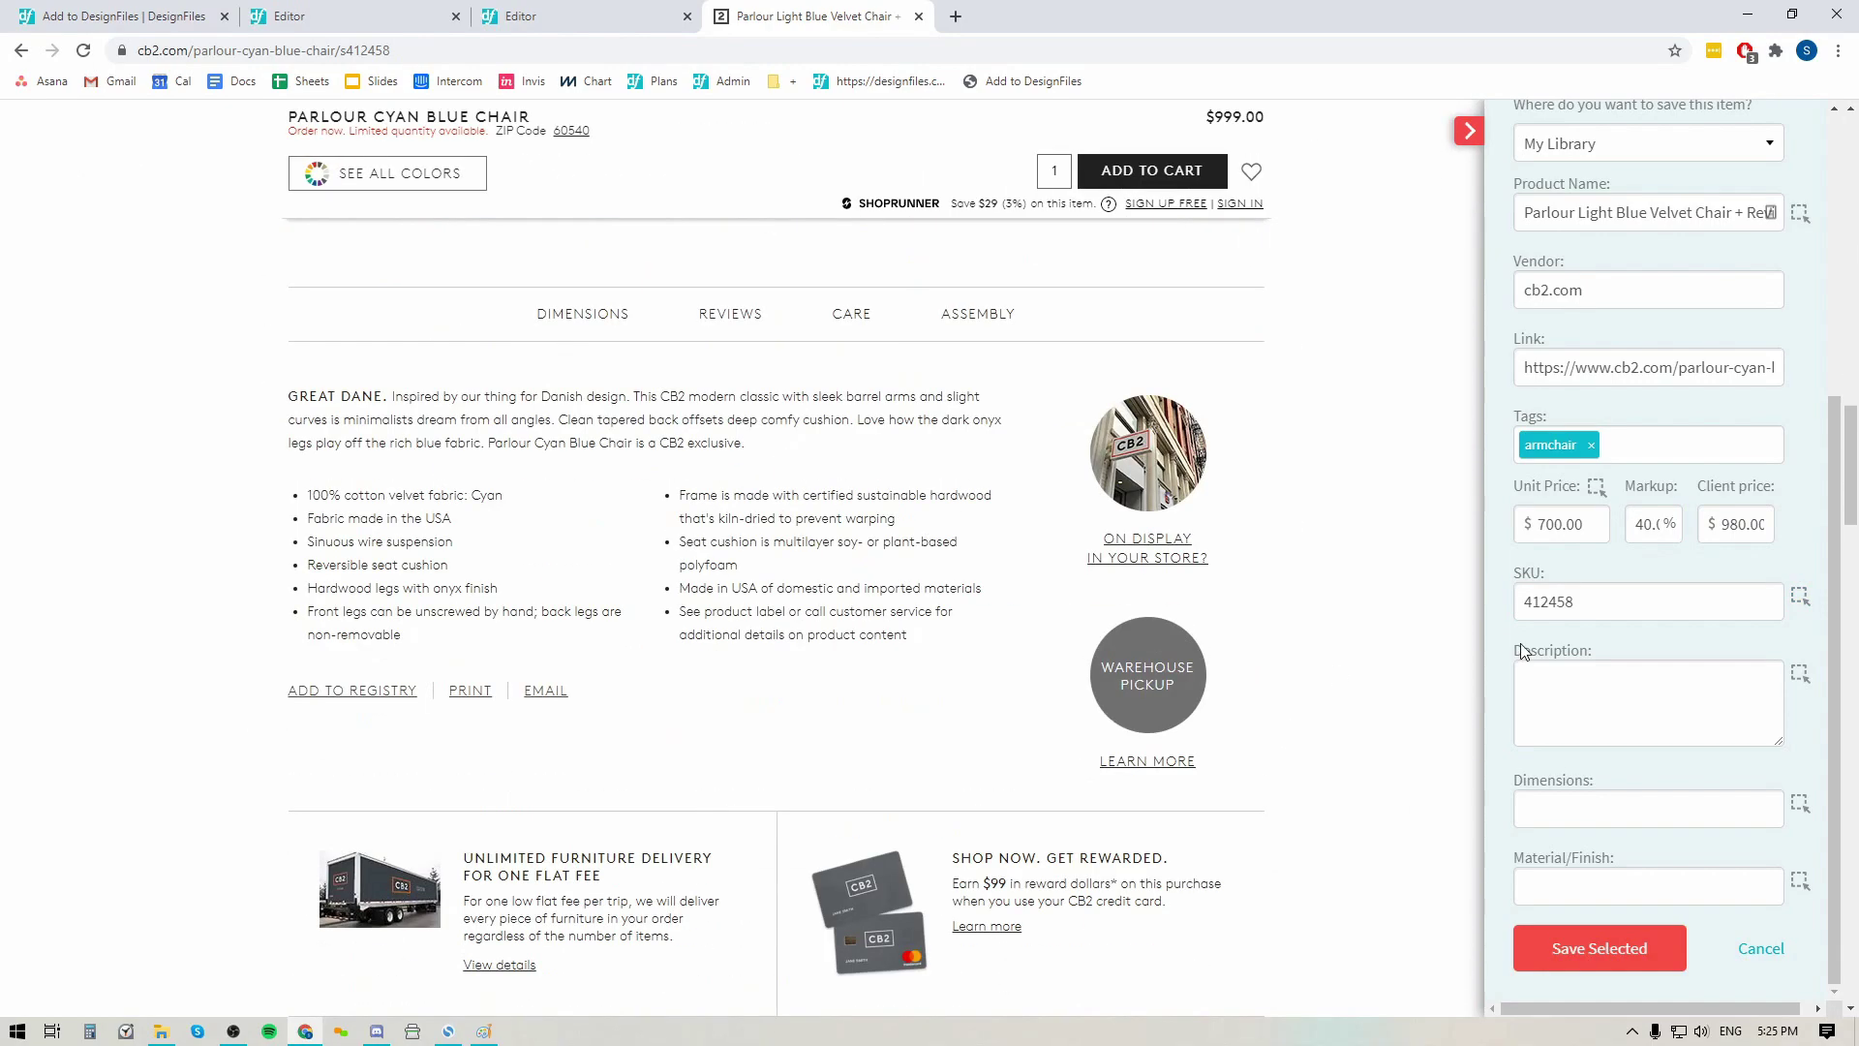
Use the page's GREAT DANE paragraph as the chair's description.
{"action": "left_click", "coordinate": [1801, 673]}
{"action": "left_click", "coordinate": [726, 431]}
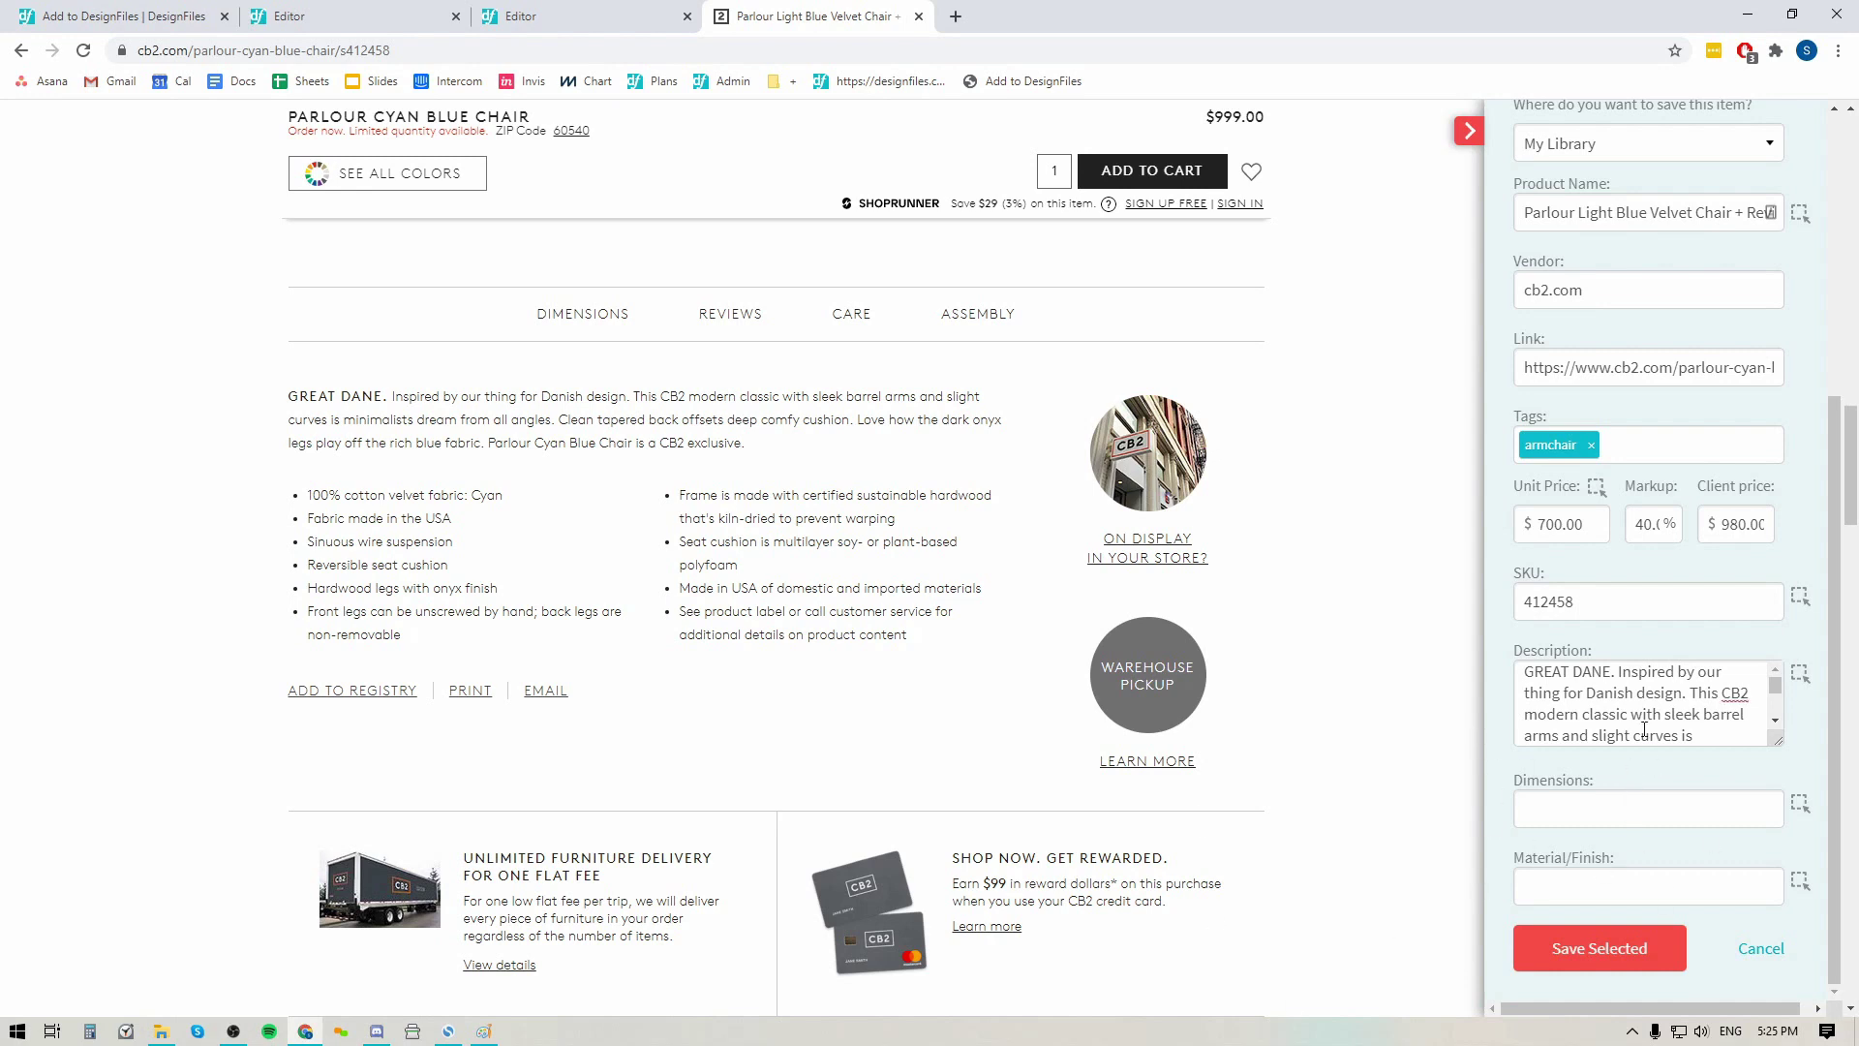
{"action": "scroll", "coordinate": [1637, 775], "scroll_direction": "up", "scroll_amount": 5}
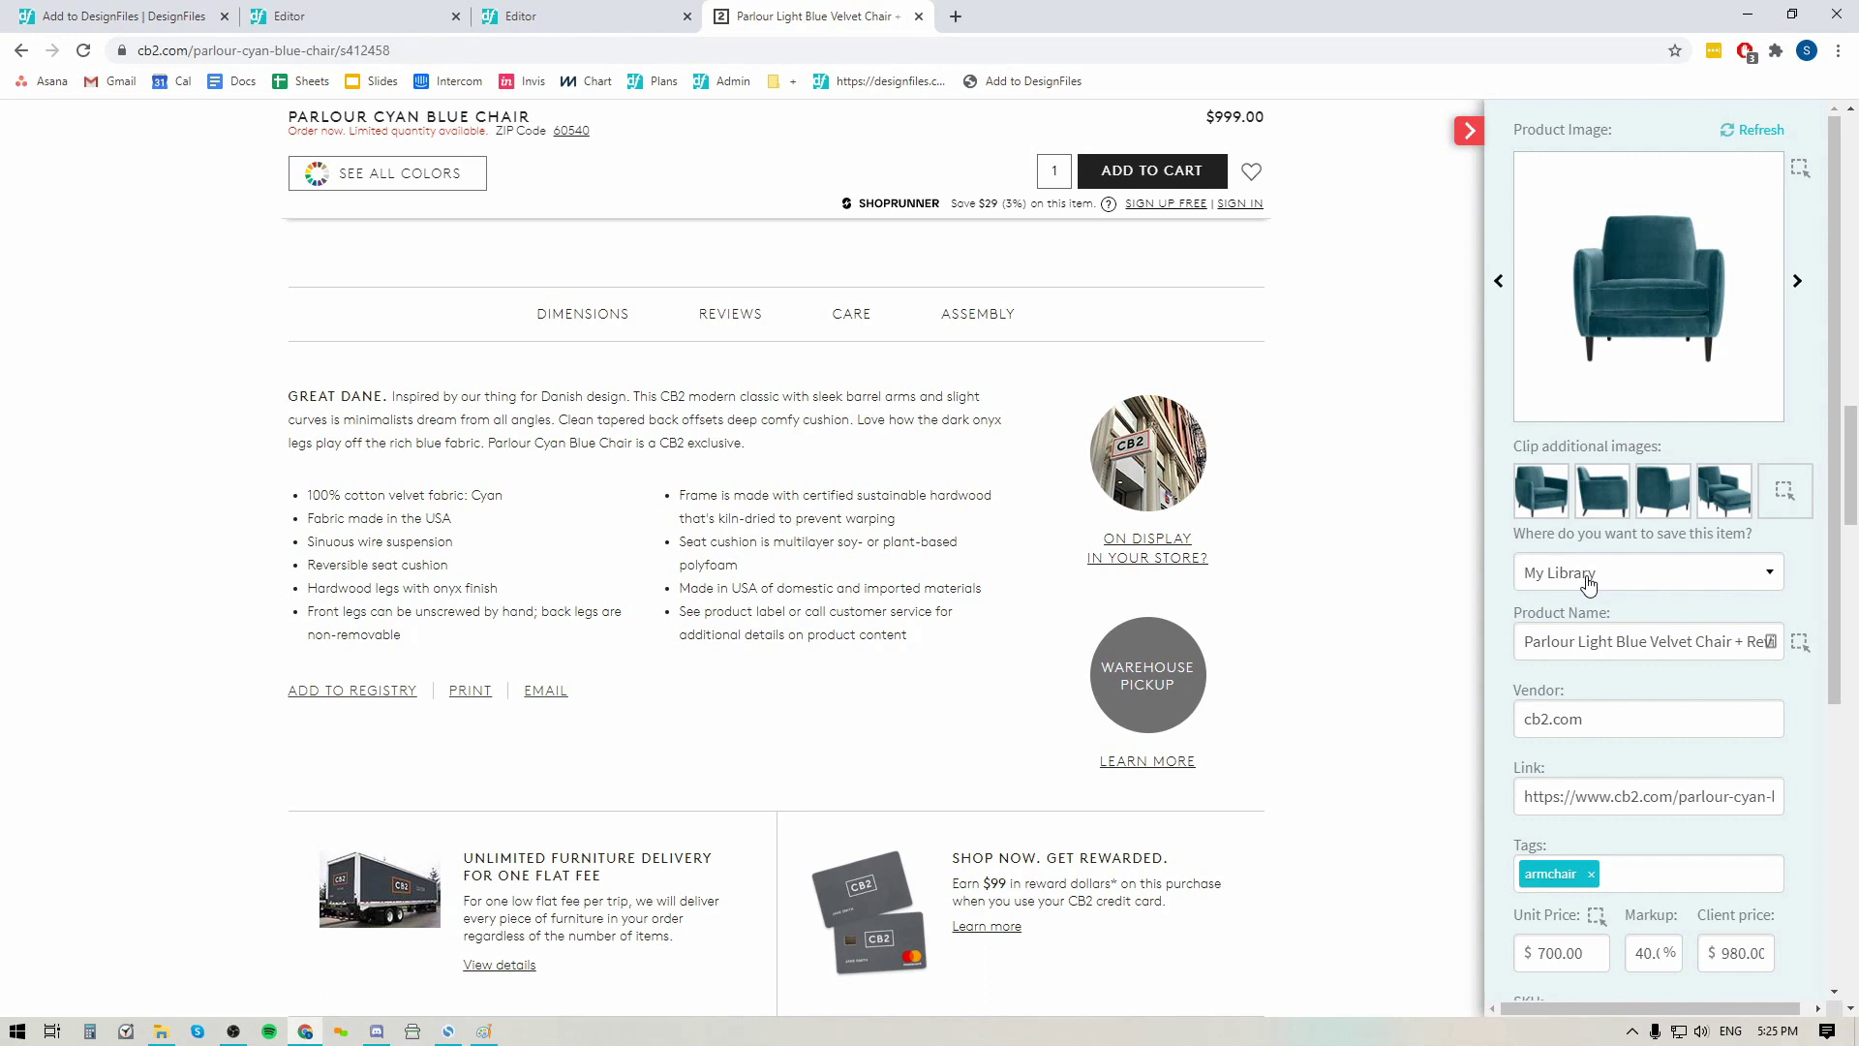
{"action": "left_click", "coordinate": [1594, 584]}
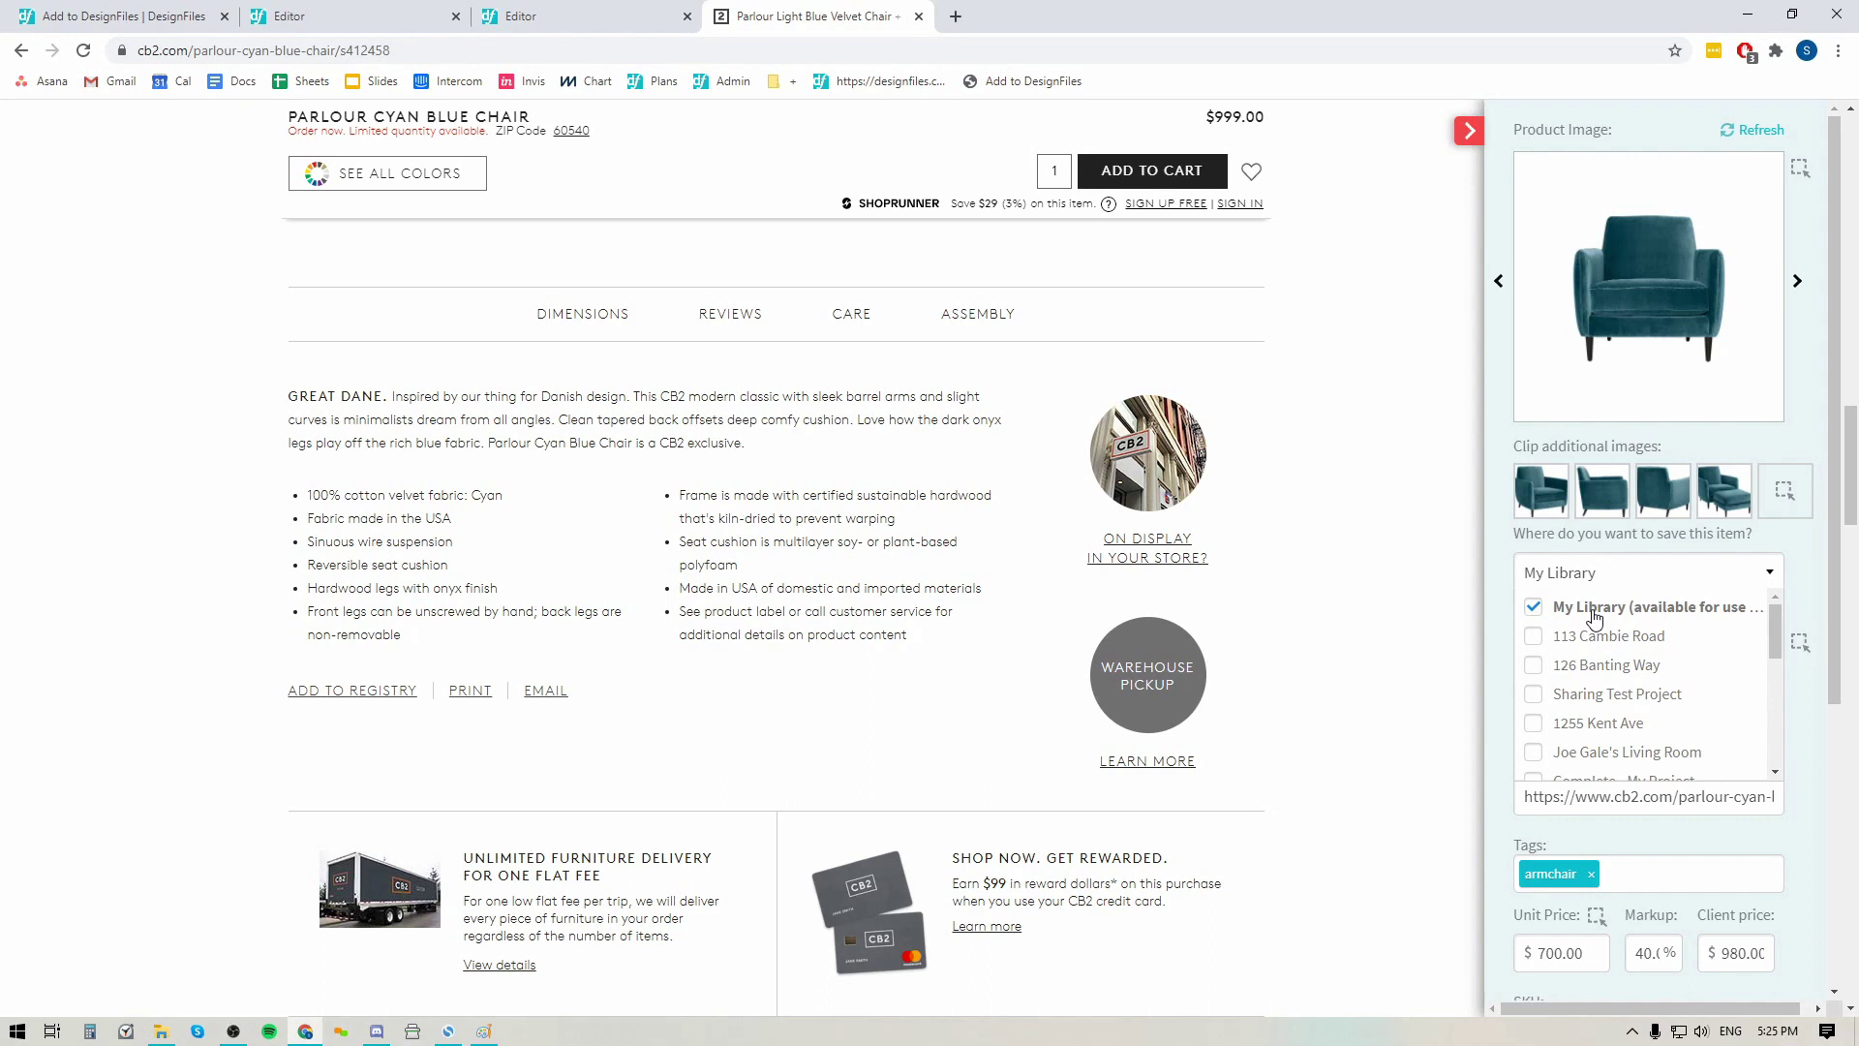
{"action": "left_click", "coordinate": [1535, 639]}
{"action": "left_click", "coordinate": [1812, 567]}
{"action": "scroll", "coordinate": [1646, 775], "scroll_direction": "down", "scroll_amount": 5}
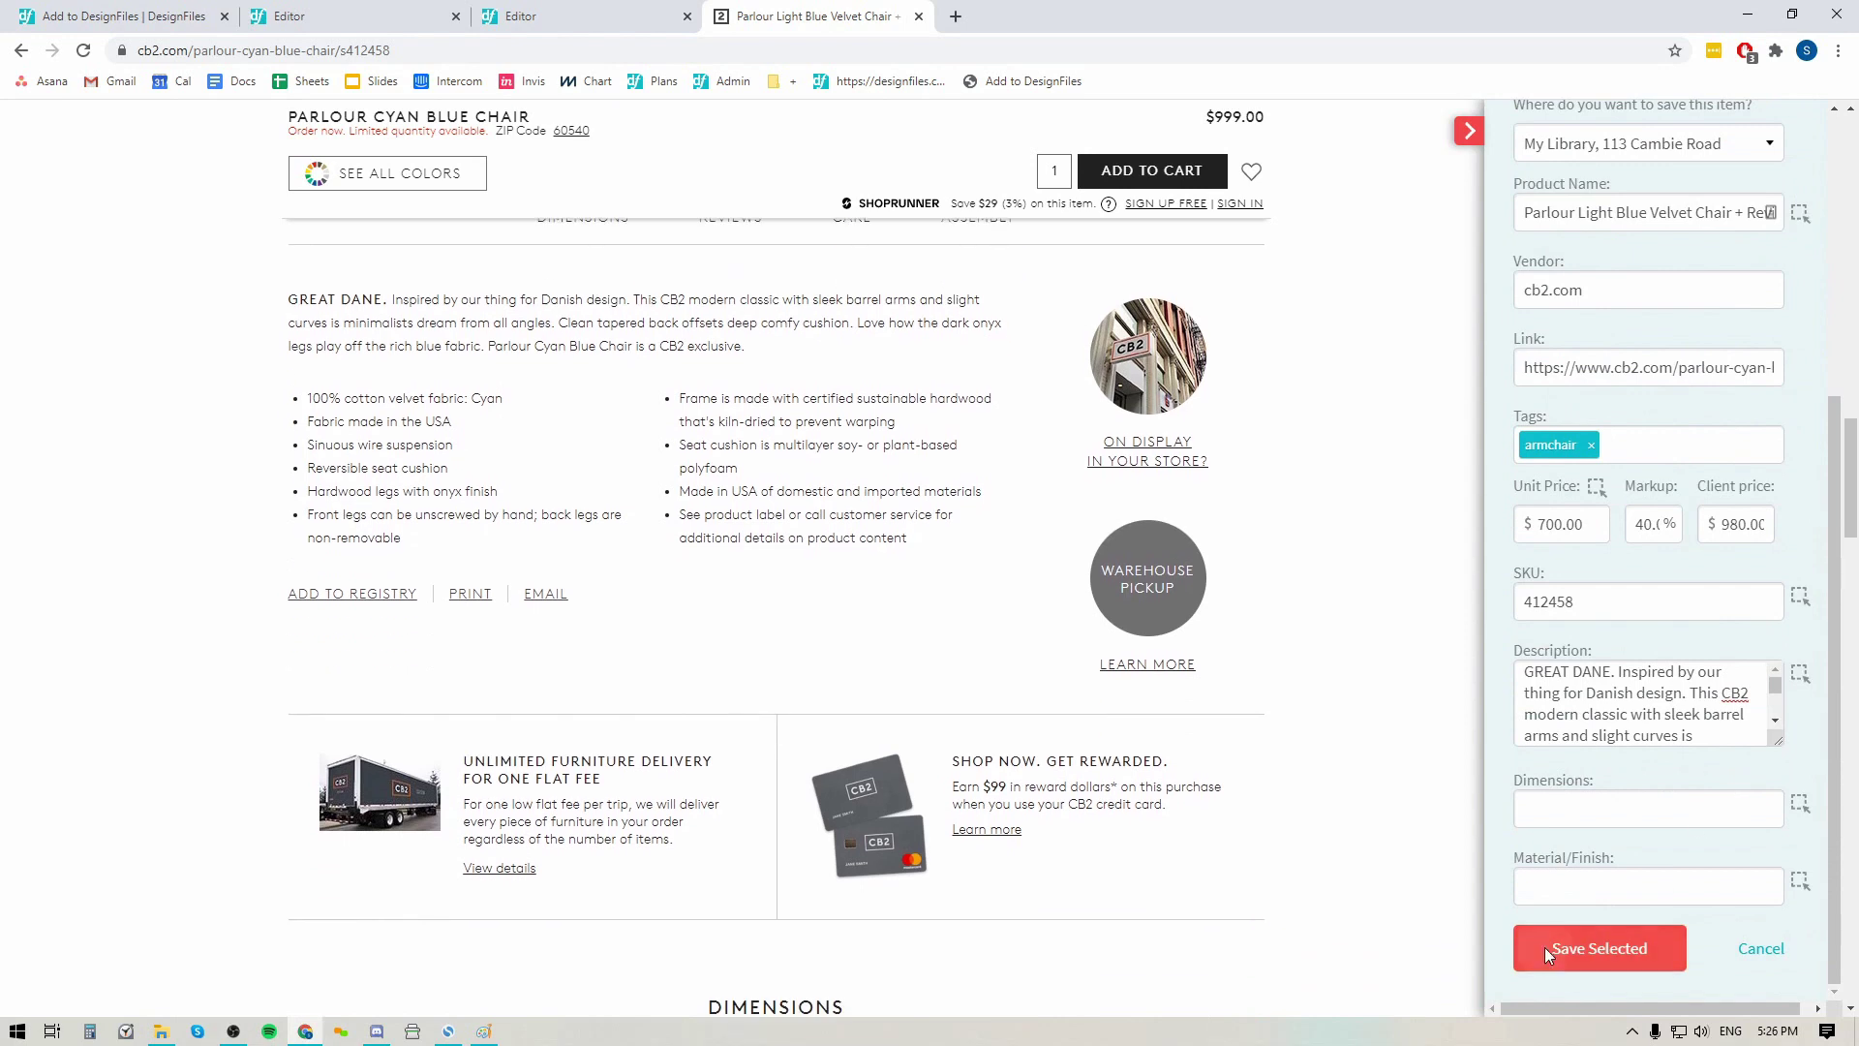
{"action": "left_click", "coordinate": [1546, 948]}
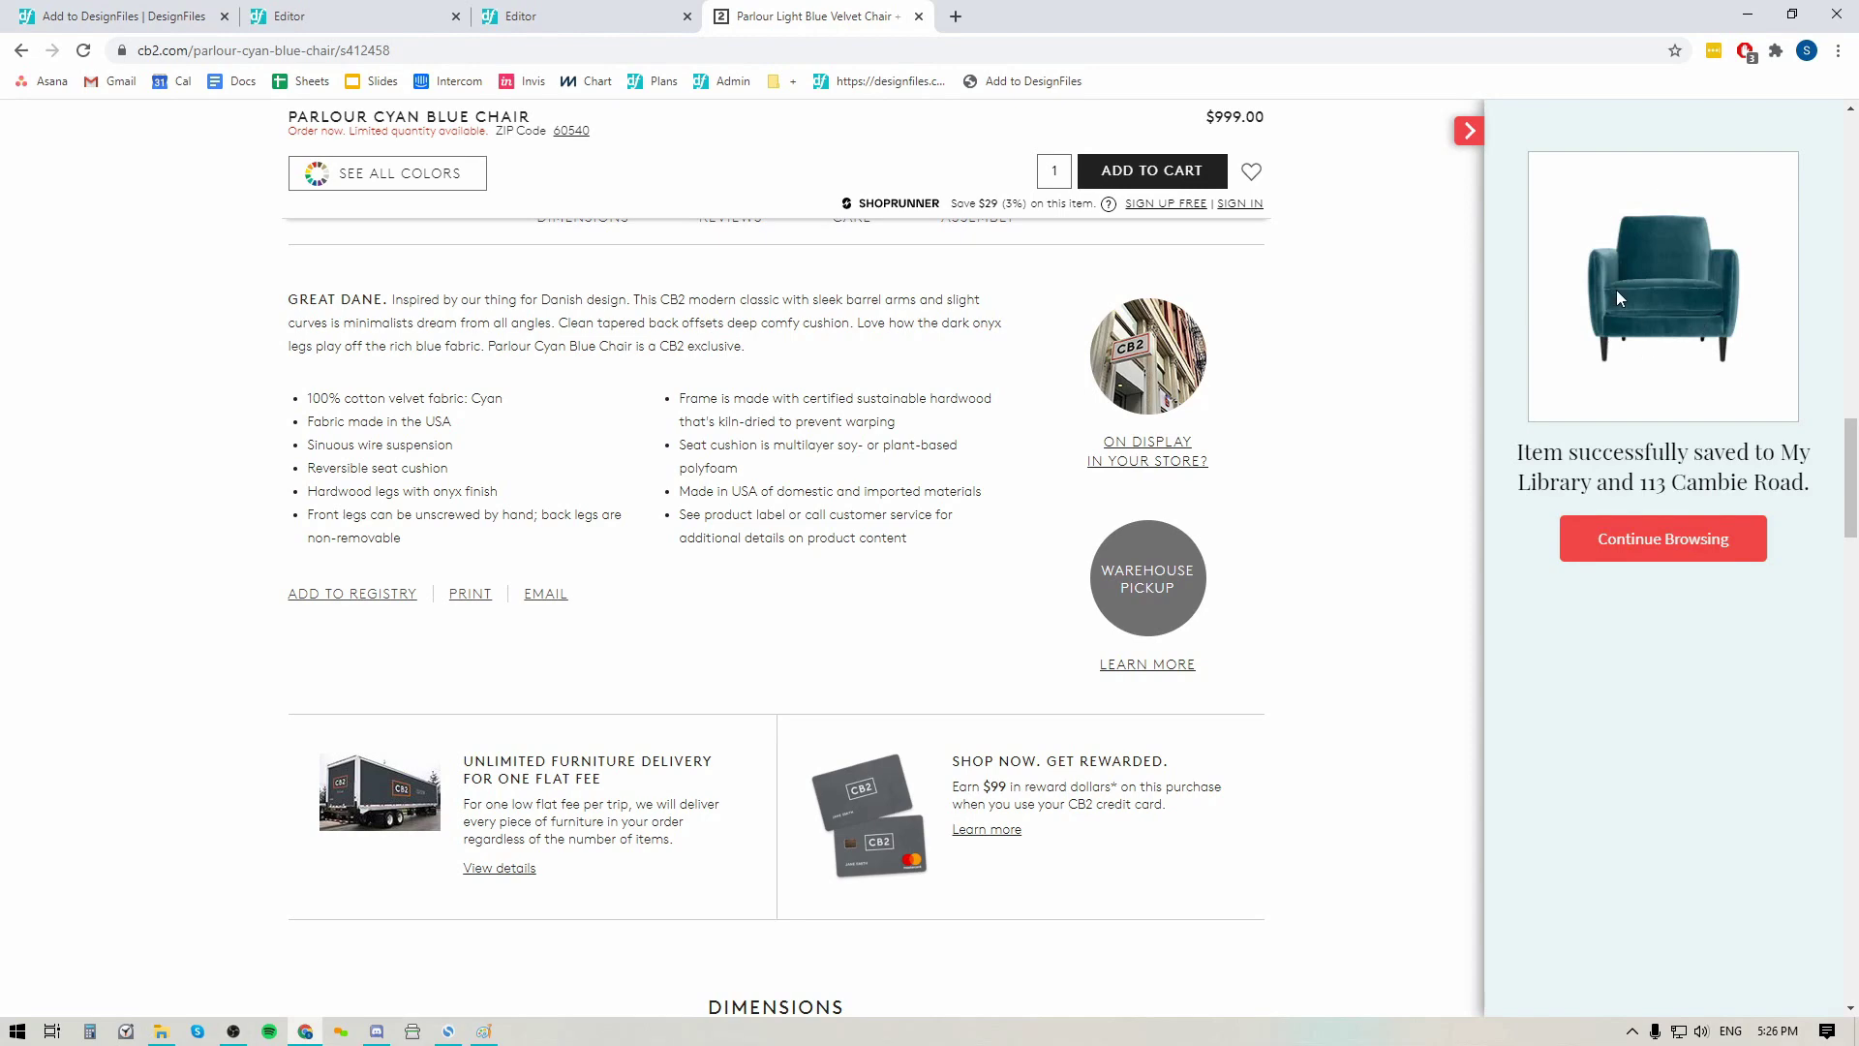
On the living room board, open My Library and page to the teal chair's back view.
{"action": "left_click", "coordinate": [347, 20]}
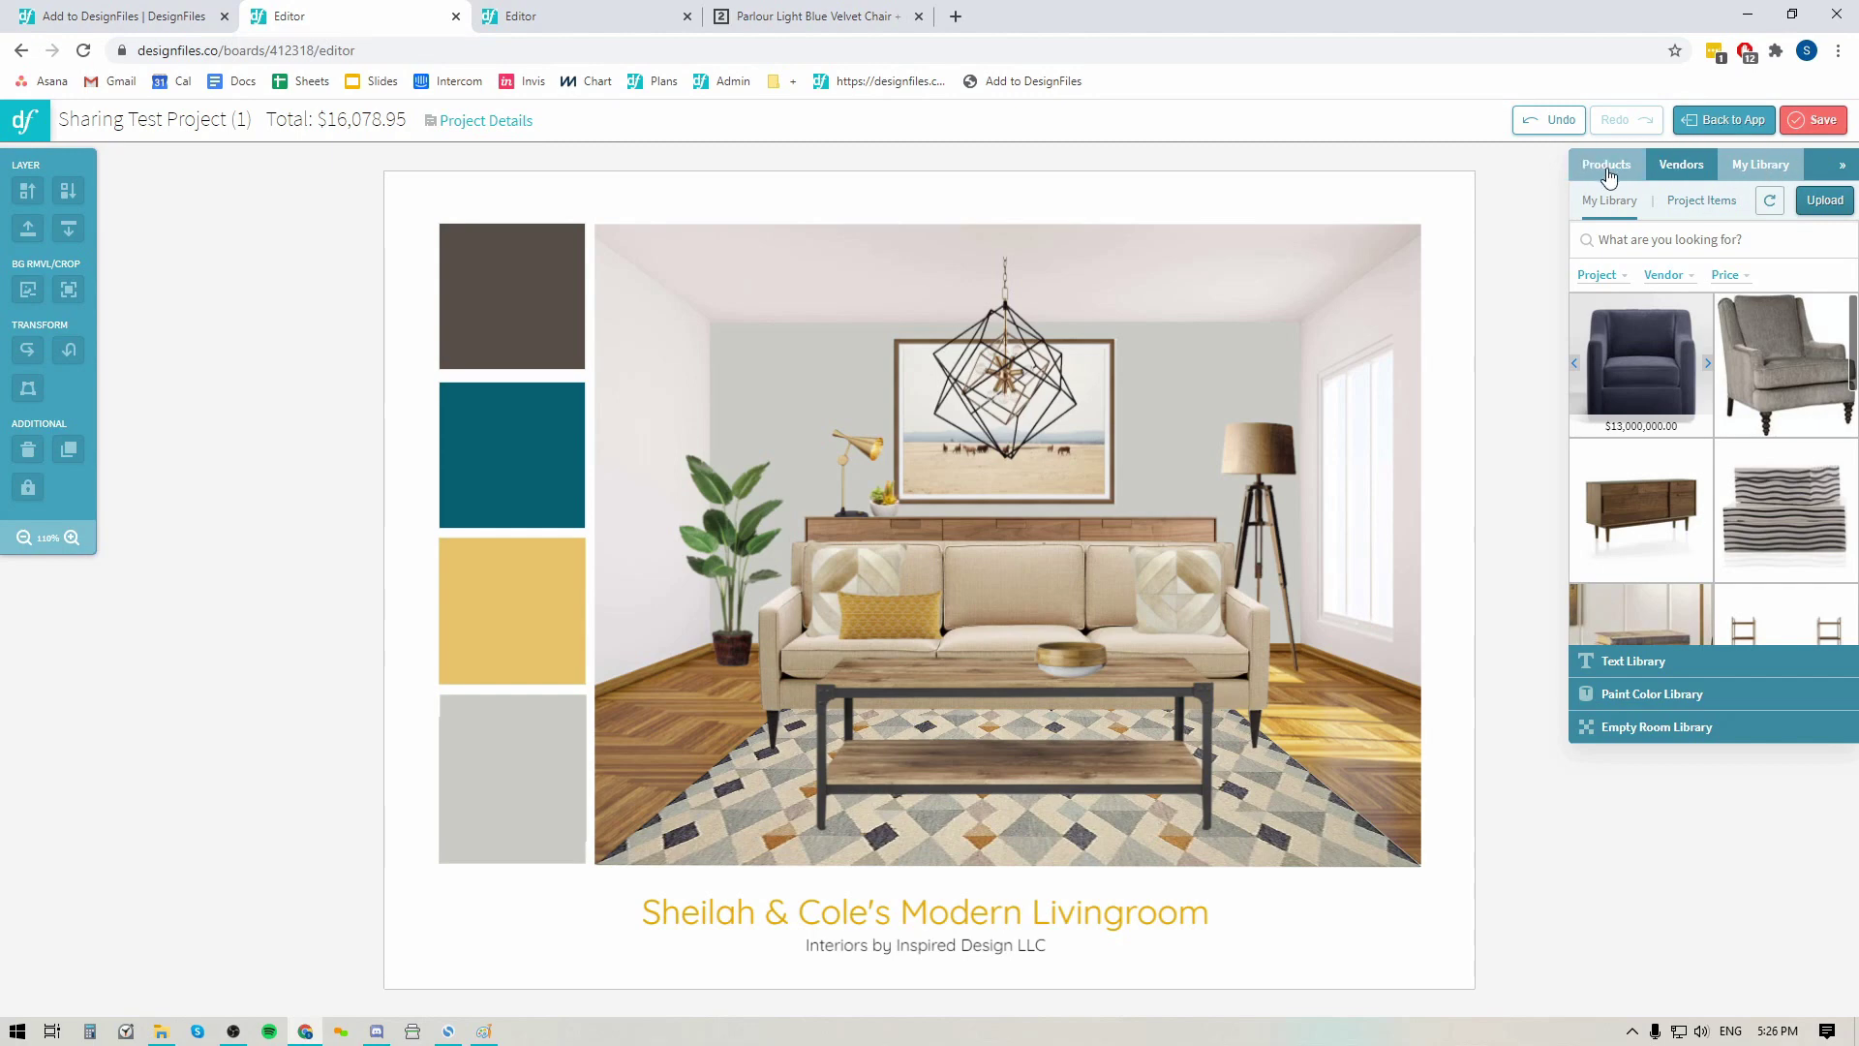
{"action": "left_click", "coordinate": [1766, 166]}
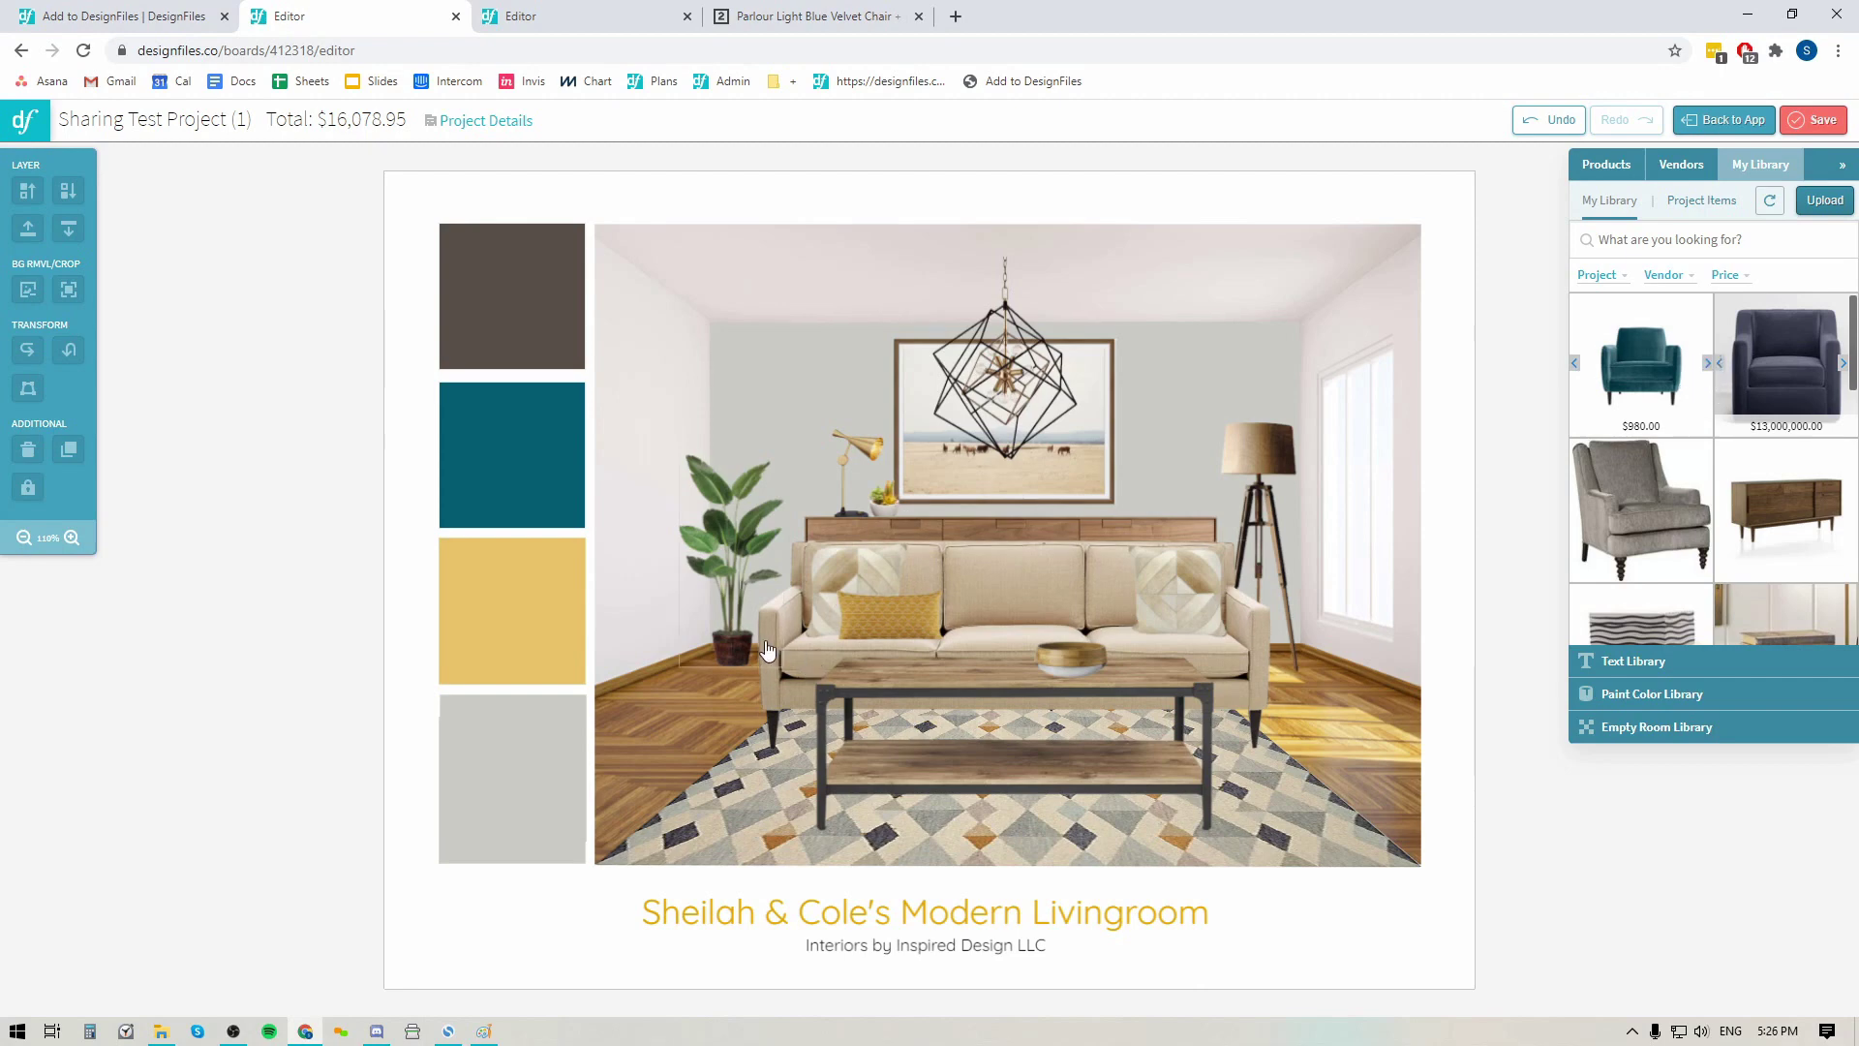
{"action": "left_click", "coordinate": [1710, 366]}
{"action": "left_click", "coordinate": [1710, 366]}
{"action": "left_click", "coordinate": [1710, 366]}
Place the chair on the board, shrink it, and set it before the sofa's left side.
{"action": "left_click_drag", "start_coordinate": [1644, 397], "coordinate": [1074, 864]}
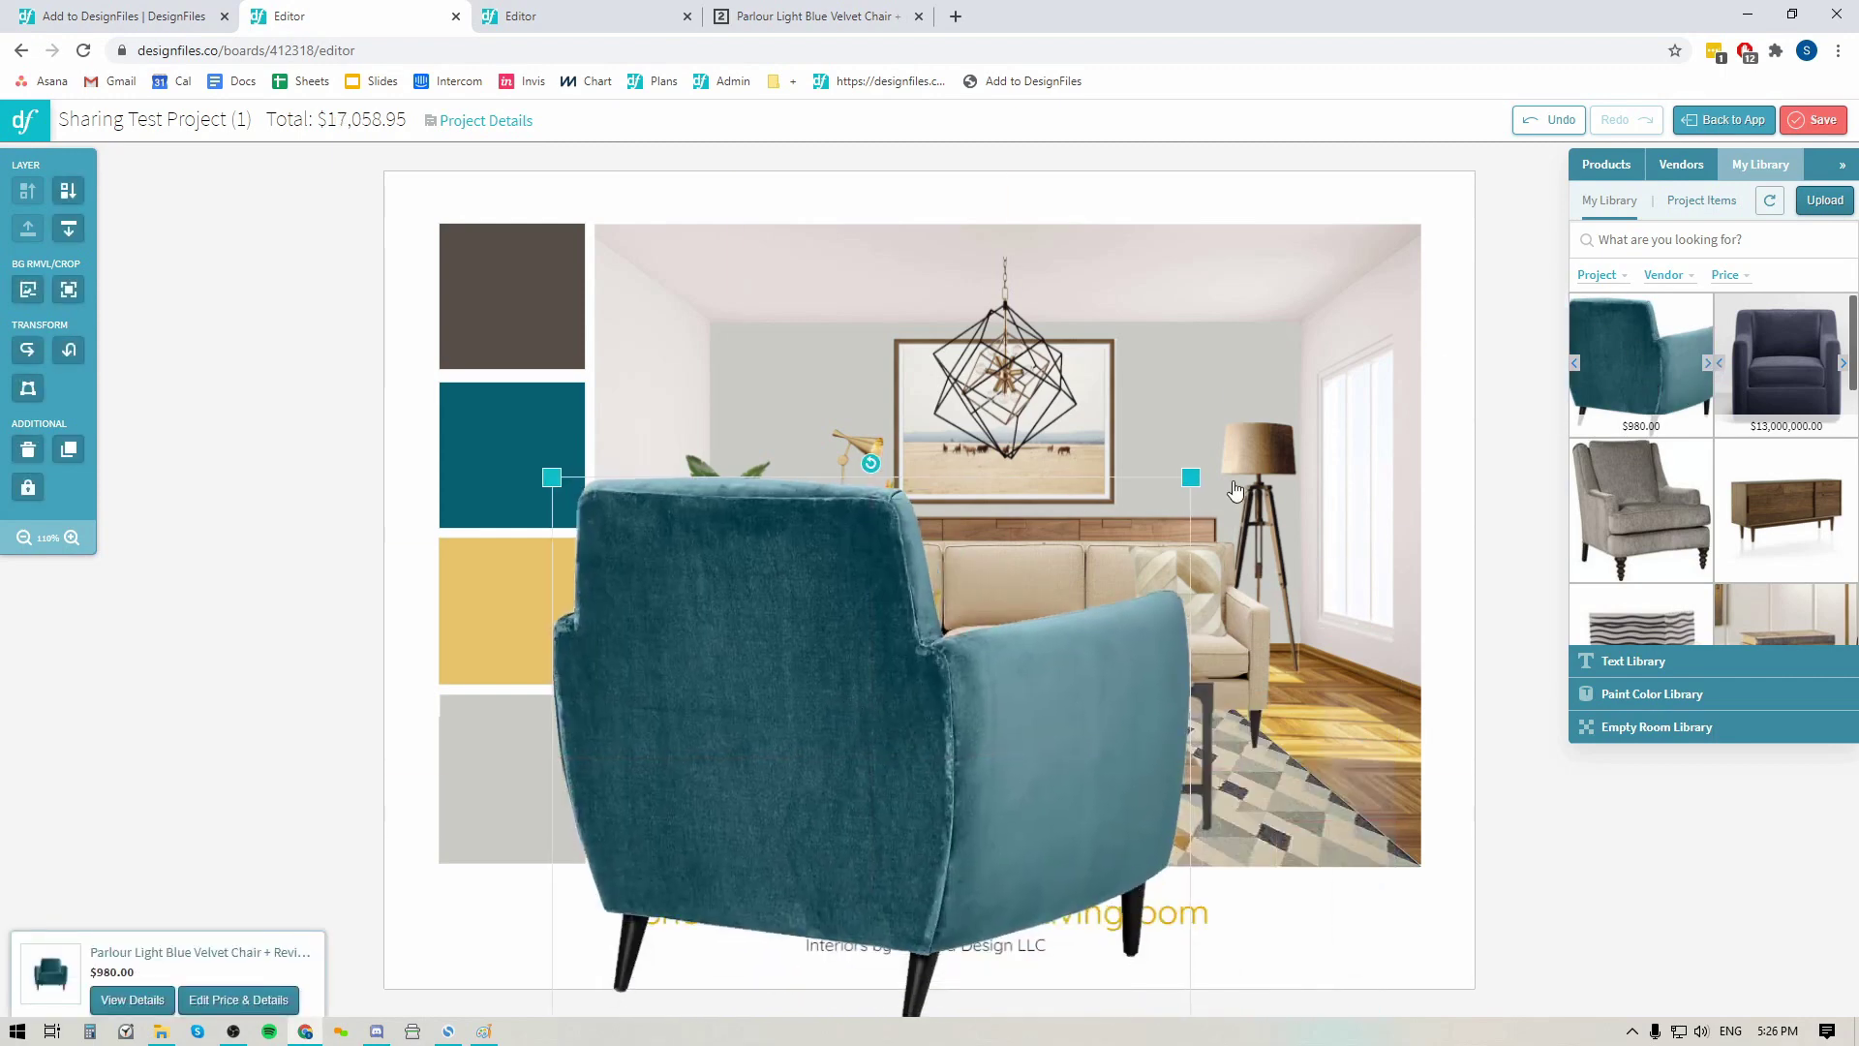
{"action": "left_click_drag", "start_coordinate": [1184, 473], "coordinate": [1036, 622]}
{"action": "left_click_drag", "start_coordinate": [900, 687], "coordinate": [819, 699]}
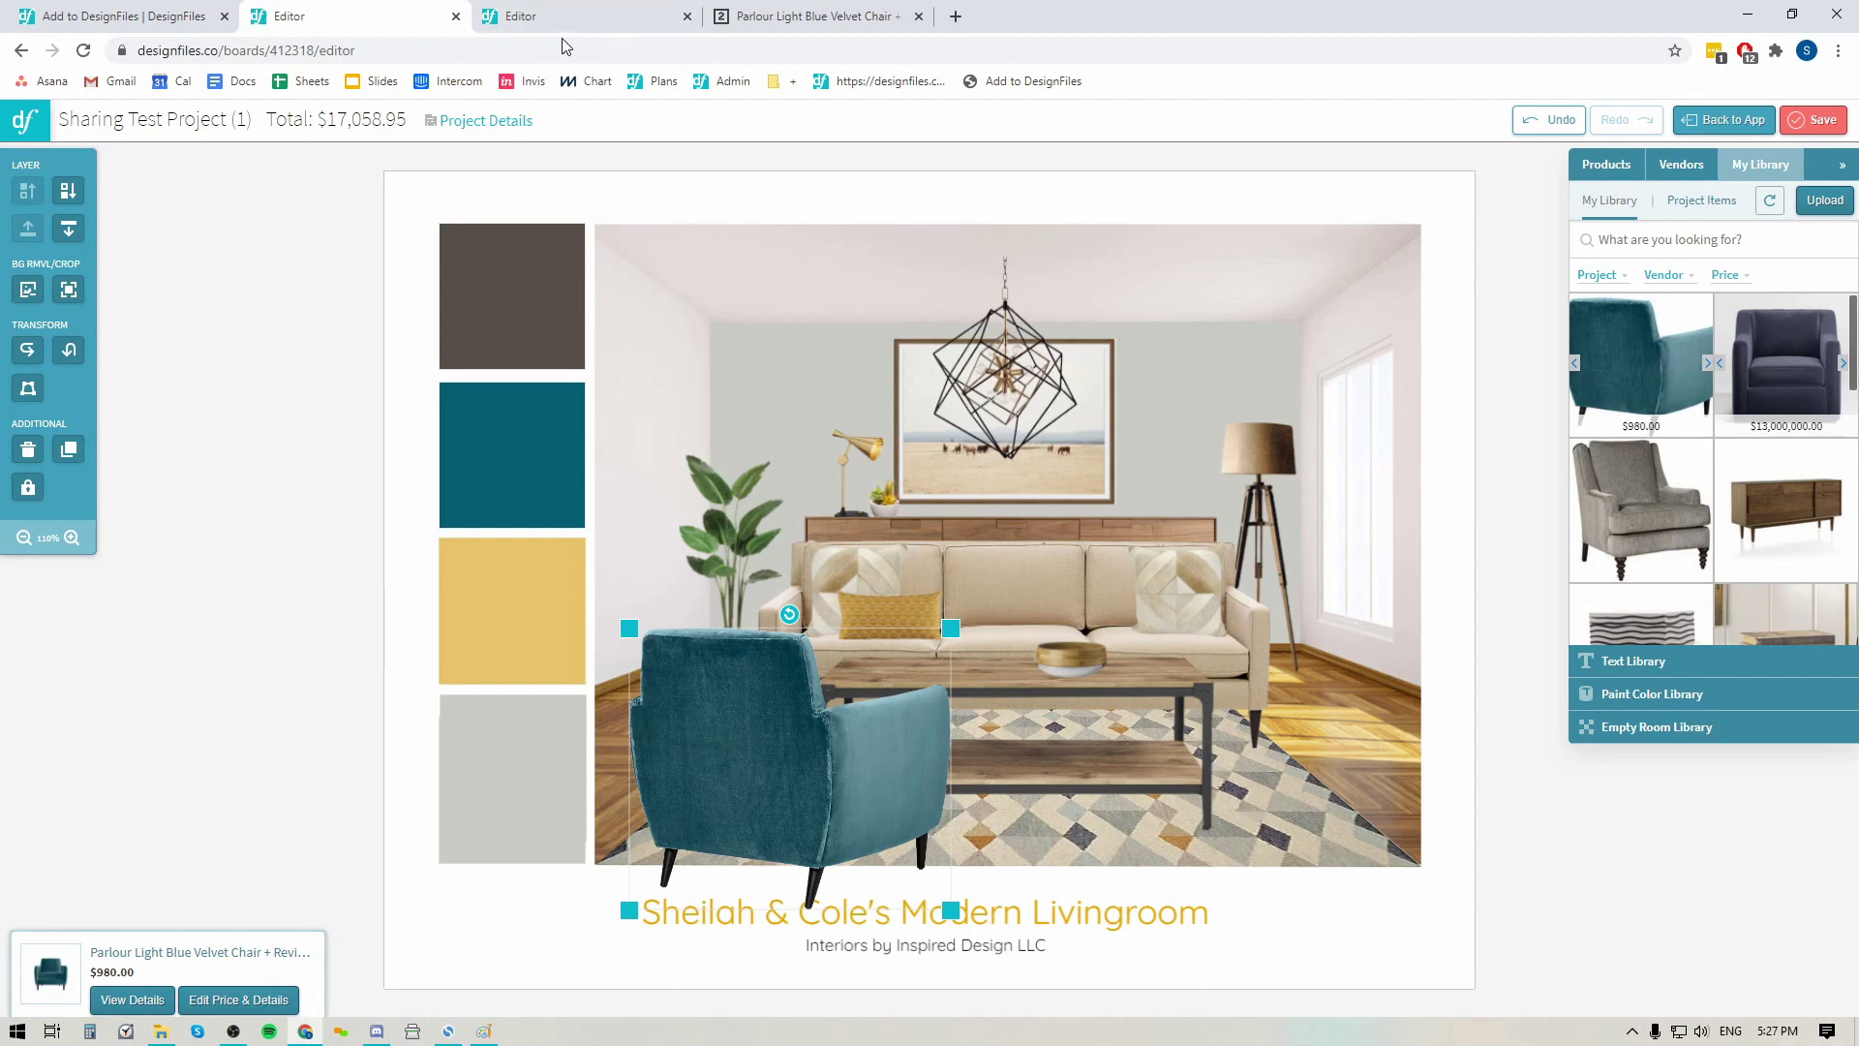
{"action": "left_click", "coordinate": [590, 17]}
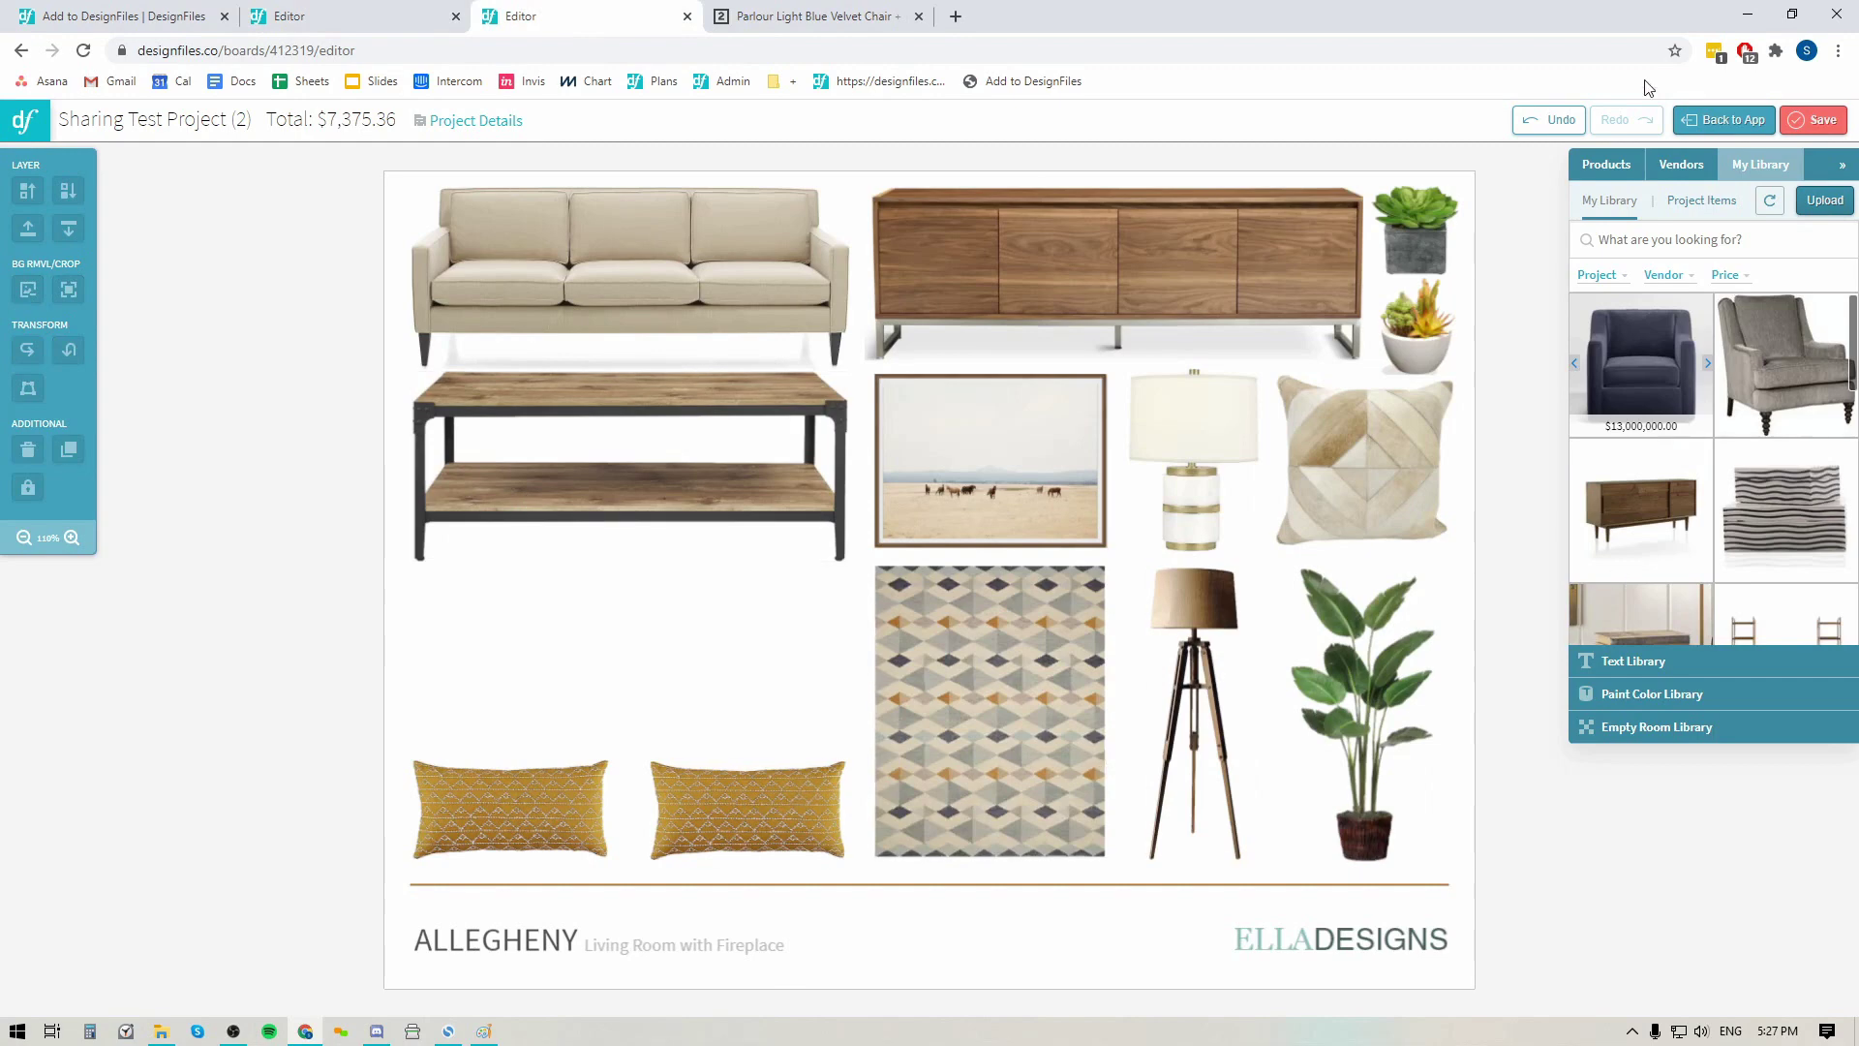
Drag the teal chair from My Library onto the Allegheny board, above the left yellow pillow.
{"action": "left_click", "coordinate": [1607, 200]}
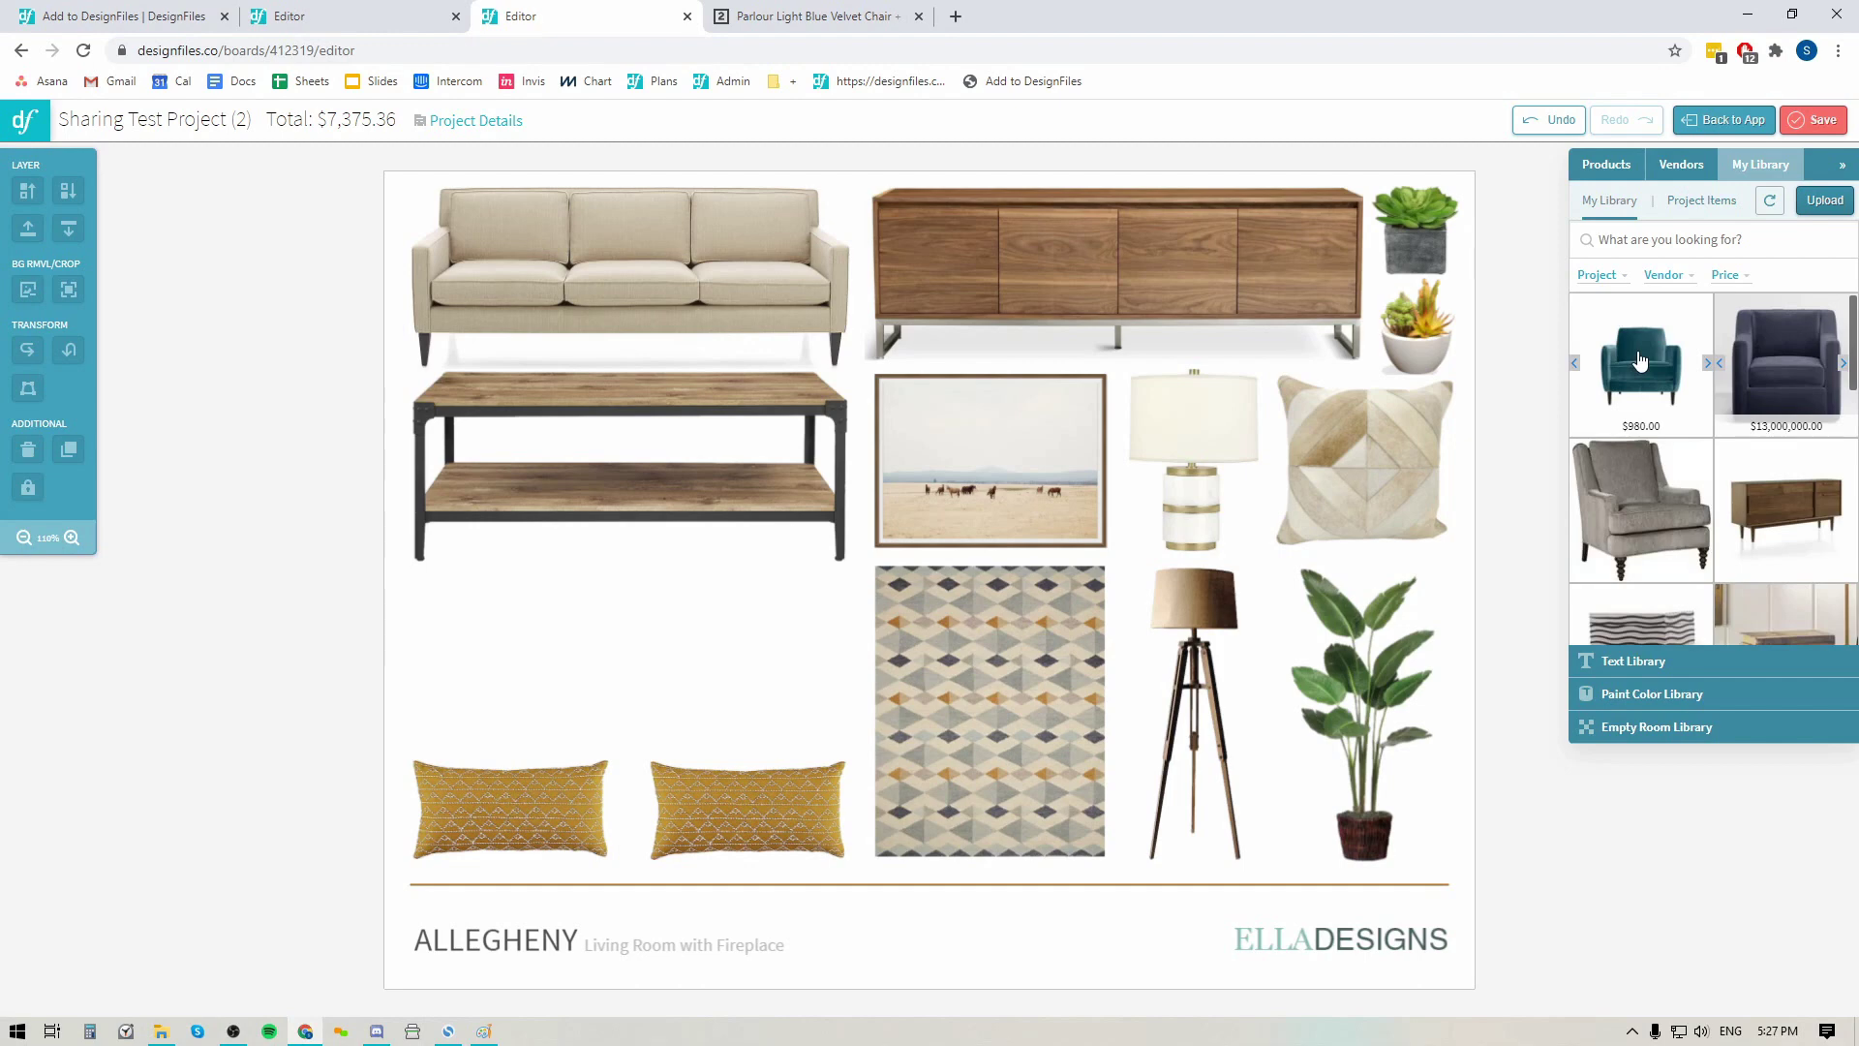
{"action": "left_click_drag", "start_coordinate": [1646, 423], "coordinate": [680, 674]}
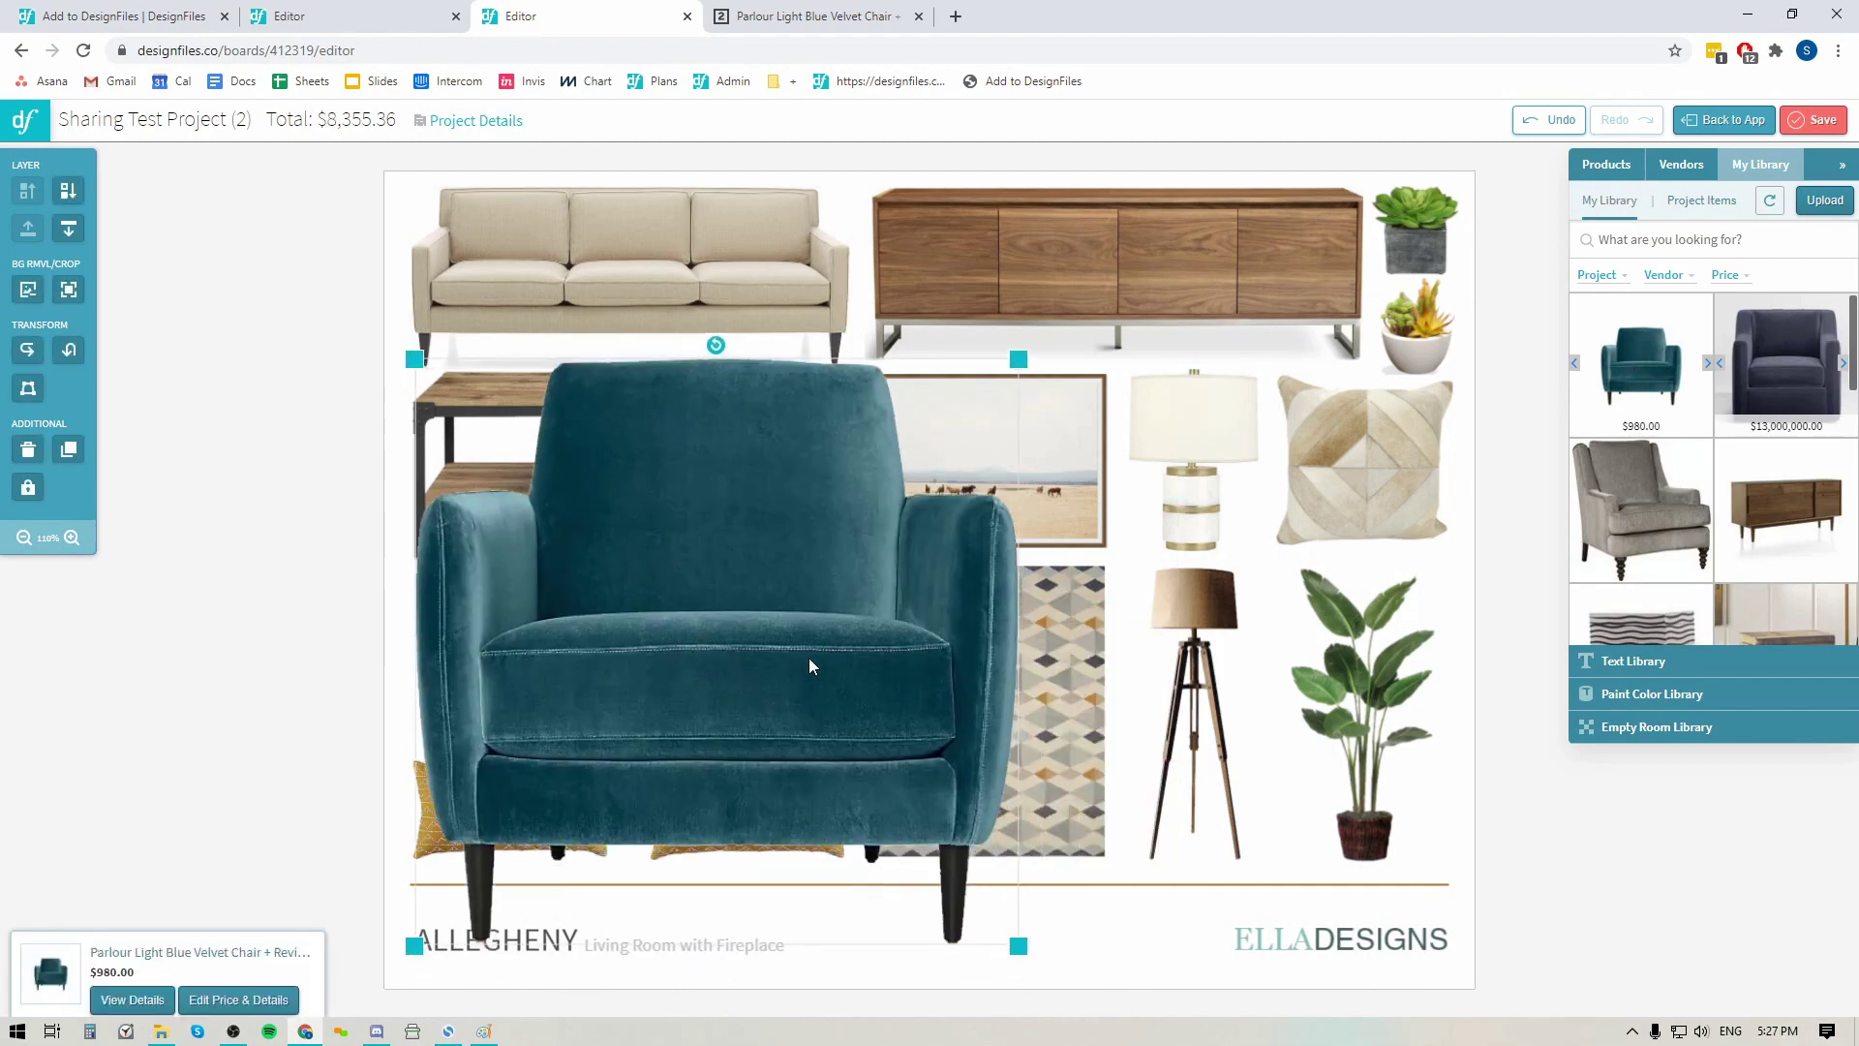
{"action": "left_click_drag", "start_coordinate": [1019, 379], "coordinate": [850, 574]}
{"action": "left_click_drag", "start_coordinate": [759, 676], "coordinate": [559, 676]}
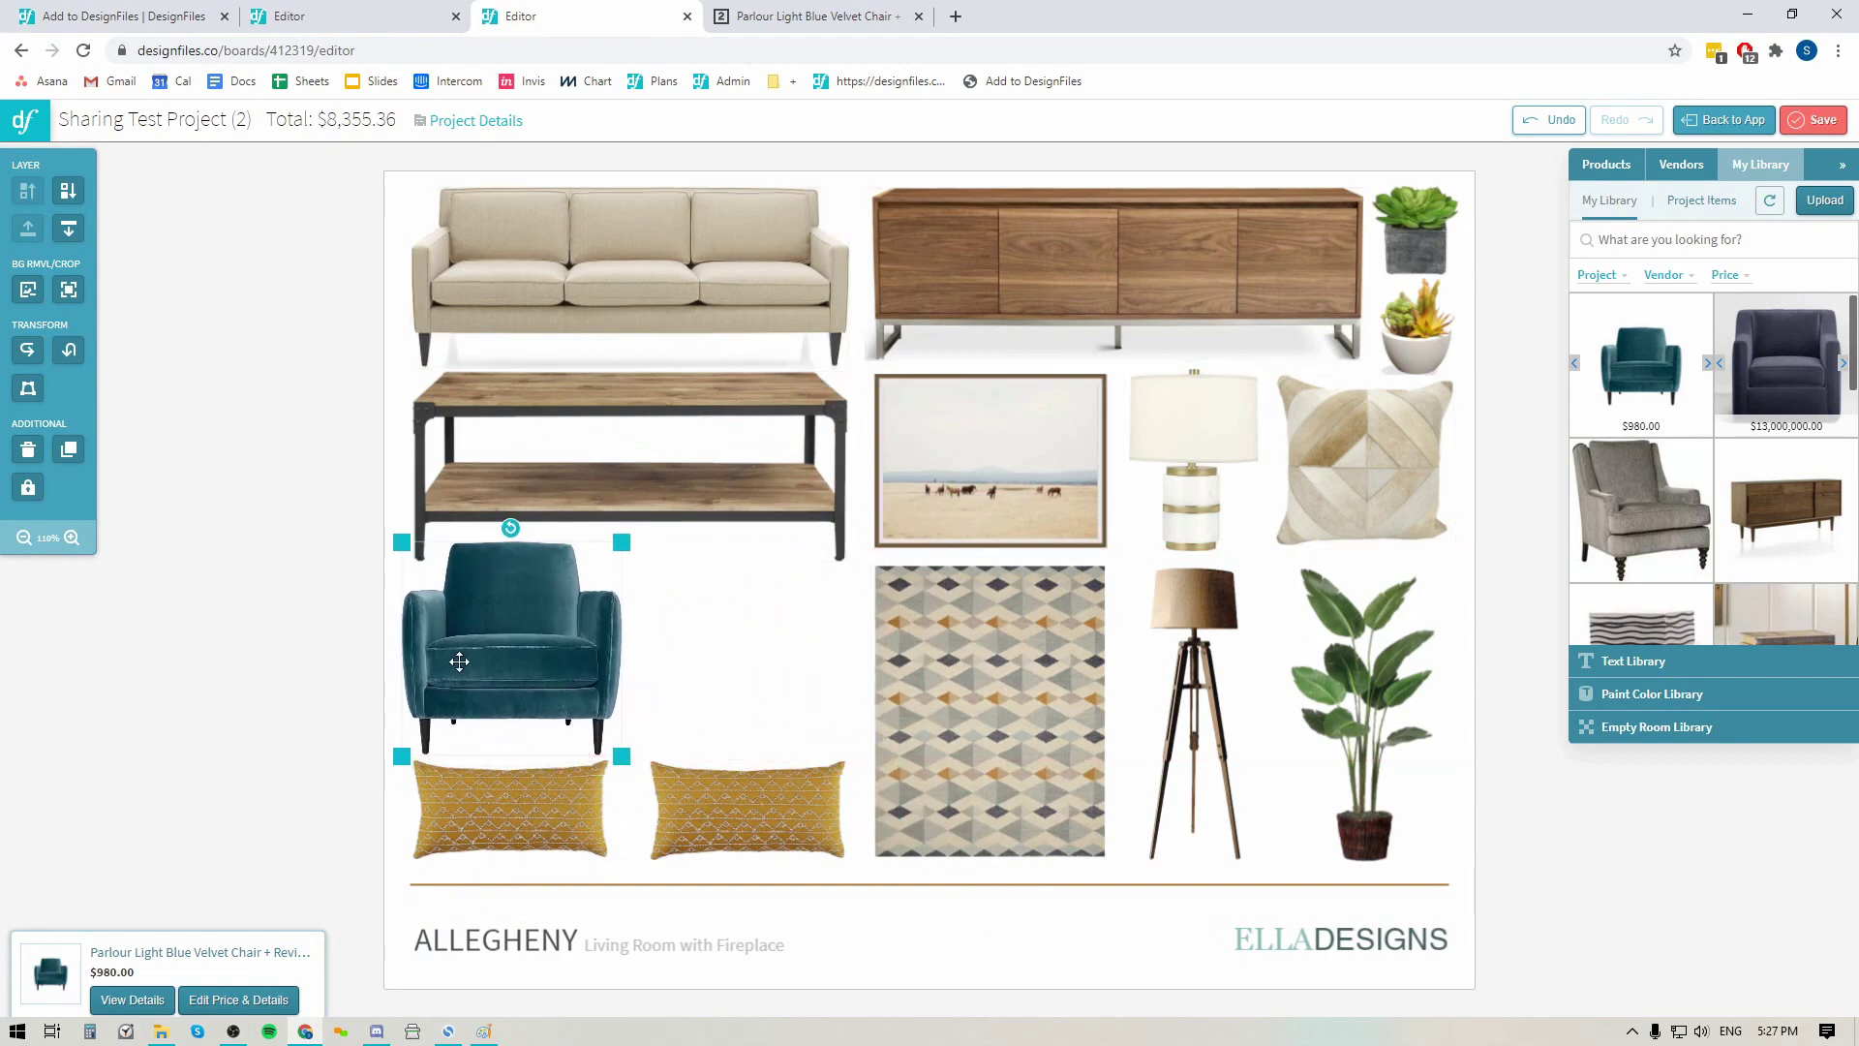
Shrink the chair slightly, duplicate it, and set the copy beside the original.
{"action": "left_click_drag", "start_coordinate": [621, 542], "coordinate": [610, 554]}
{"action": "left_click", "coordinate": [68, 449]}
{"action": "left_click_drag", "start_coordinate": [622, 705], "coordinate": [732, 658]}
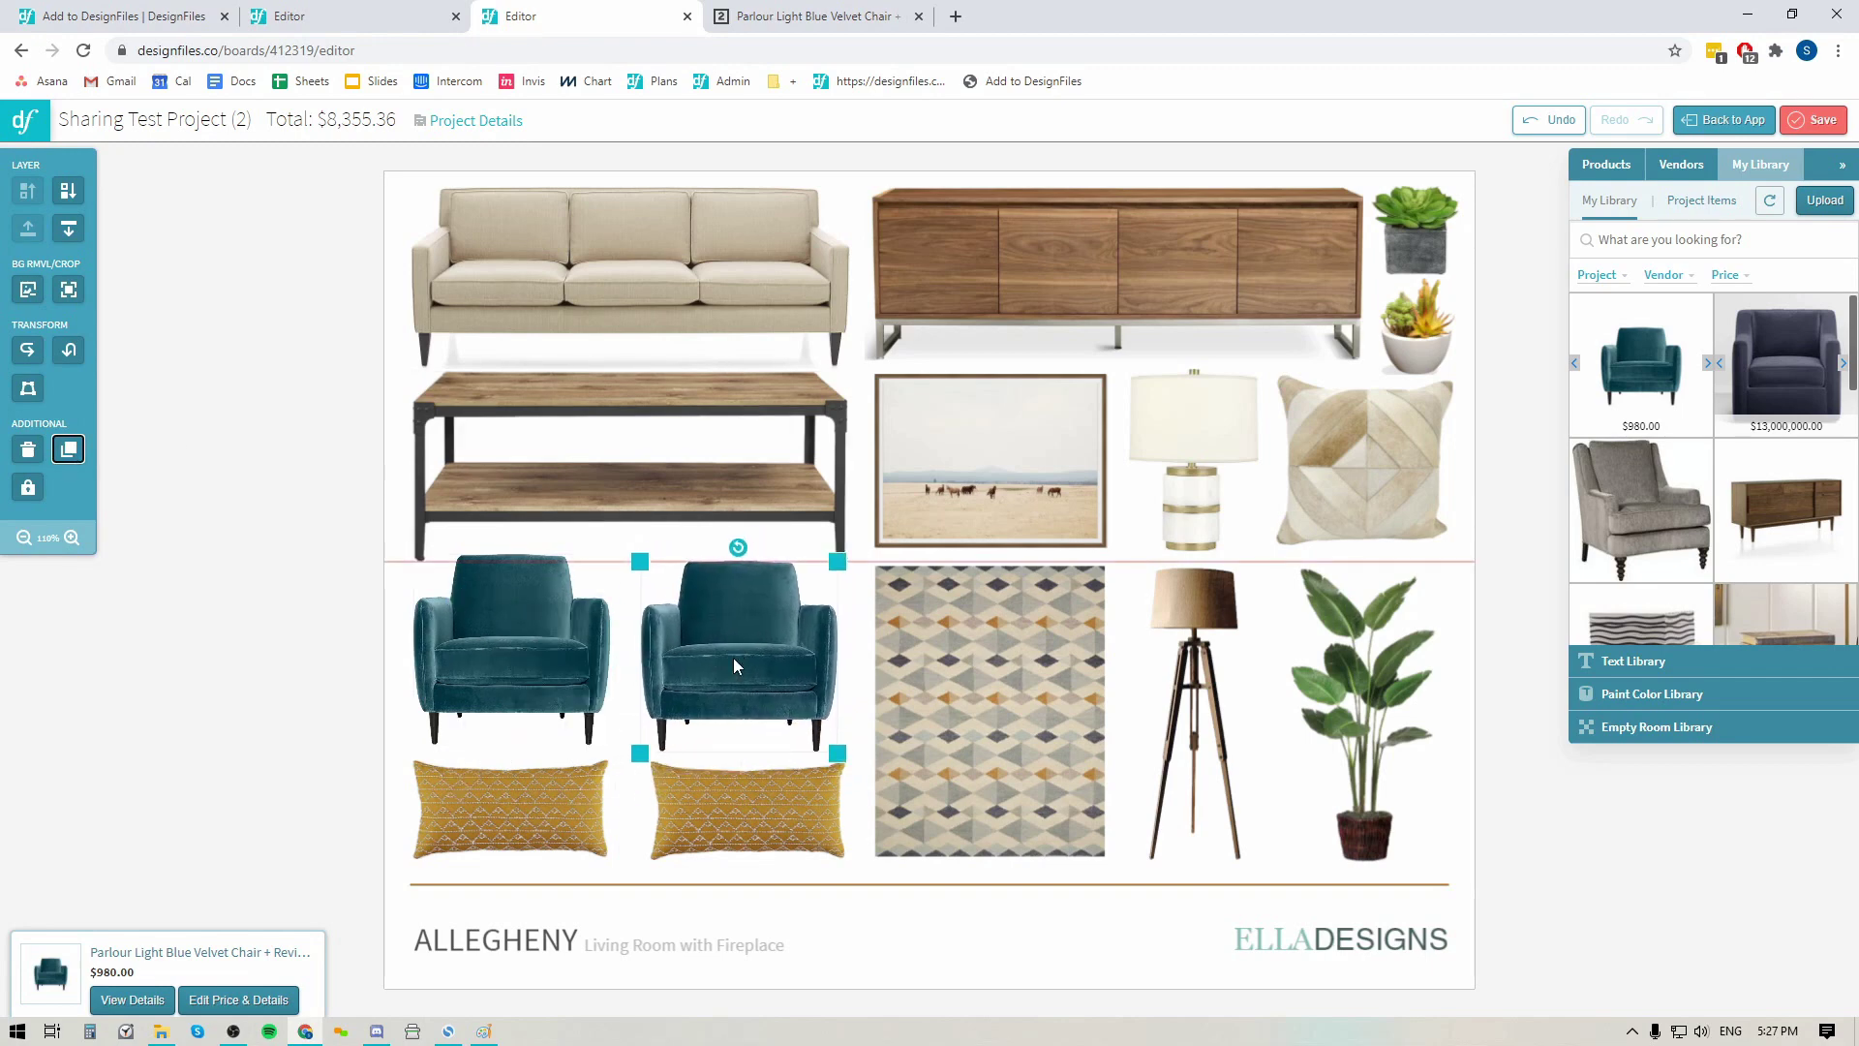